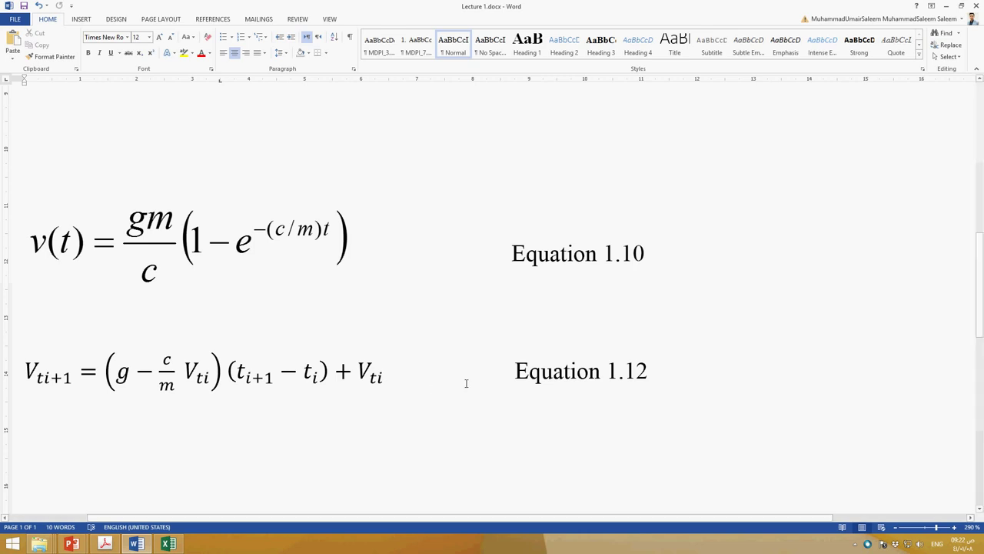
- Switch to PowerPoint's Chapter_1.ppt and view slide 10 with the derivation of the falling-object acceleration model
{"action": "mouse_move", "coordinate": [71, 544]}
{"action": "left_click", "coordinate": [74, 456]}
{"action": "left_click", "coordinate": [54, 388]}
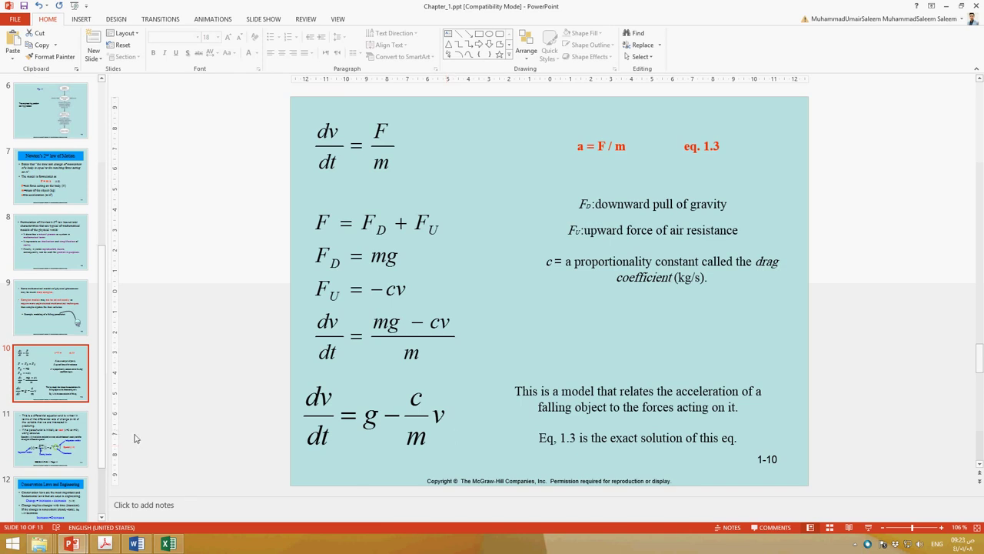
- Return to the Word document and review the derivation of Equation 1.12, highlighting the limit equation and the time-difference term
{"action": "left_click", "coordinate": [137, 546]}
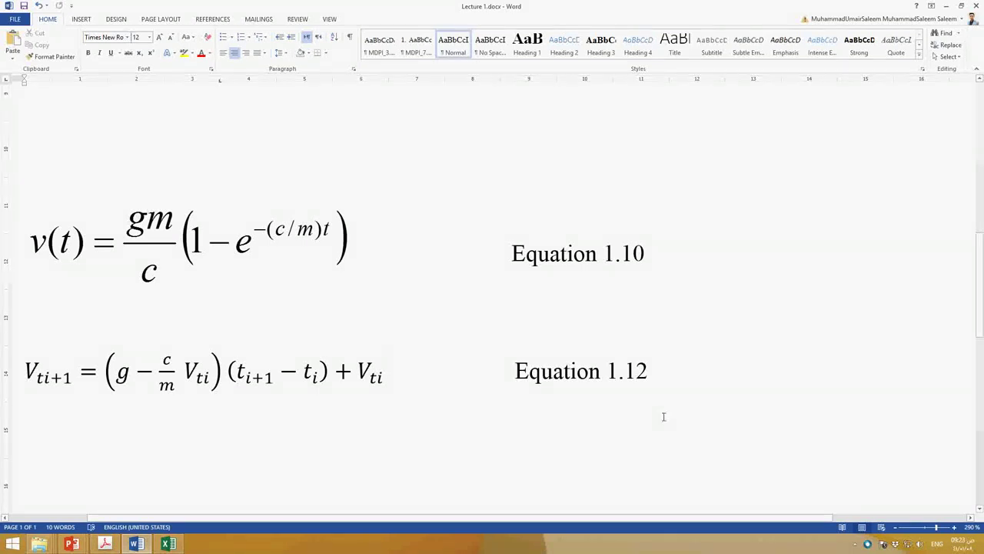
{"action": "scroll", "coordinate": [659, 428], "scroll_direction": "up", "scroll_amount": 10}
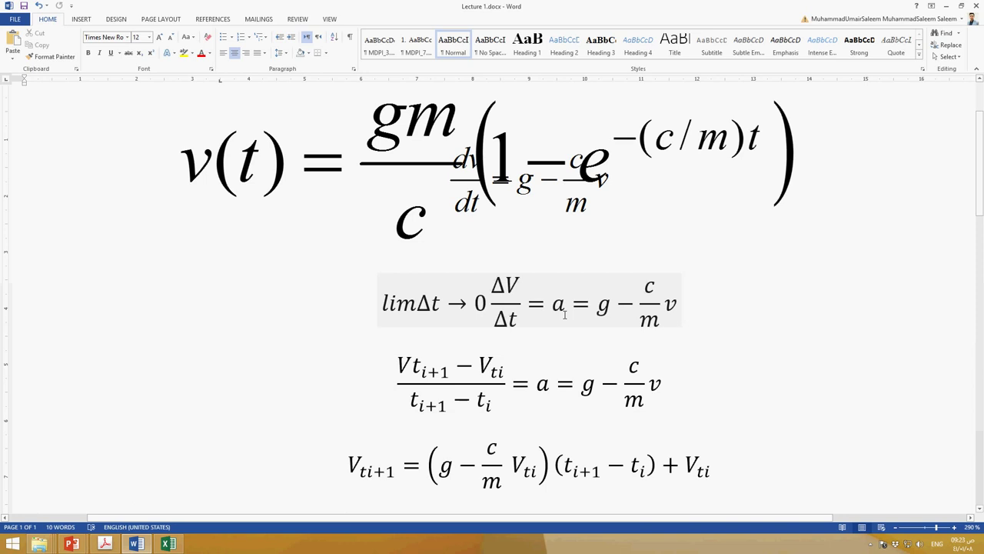
{"action": "left_click_drag", "start_coordinate": [684, 307], "coordinate": [396, 308]}
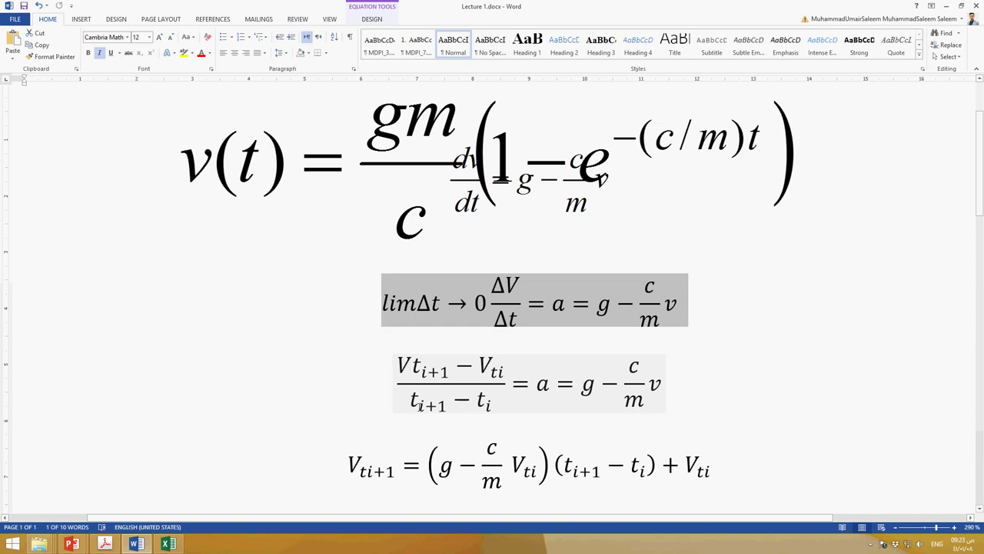
{"action": "double_click", "coordinate": [431, 406]}
{"action": "left_click_drag", "start_coordinate": [435, 405], "coordinate": [483, 405]}
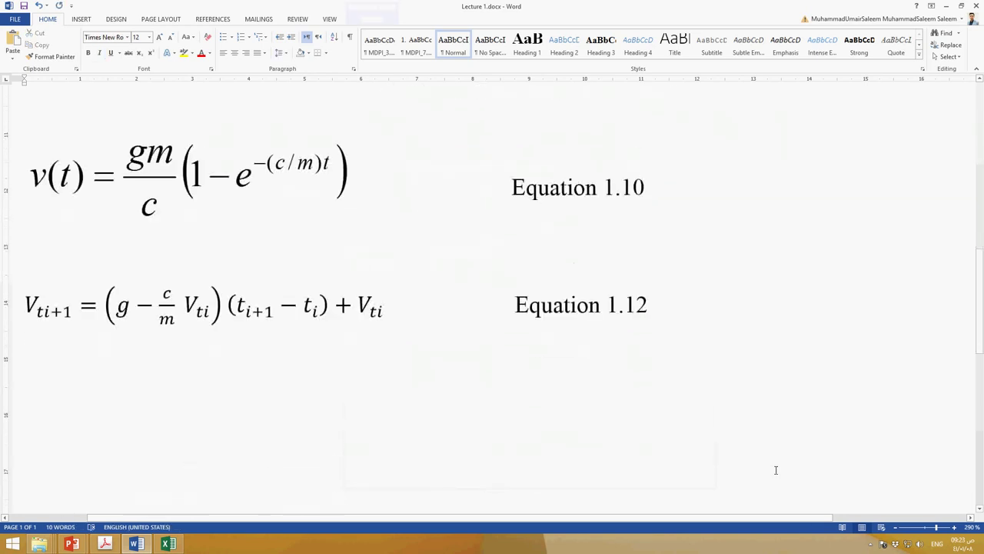
{"action": "scroll", "coordinate": [776, 470], "scroll_direction": "up", "scroll_amount": 1}
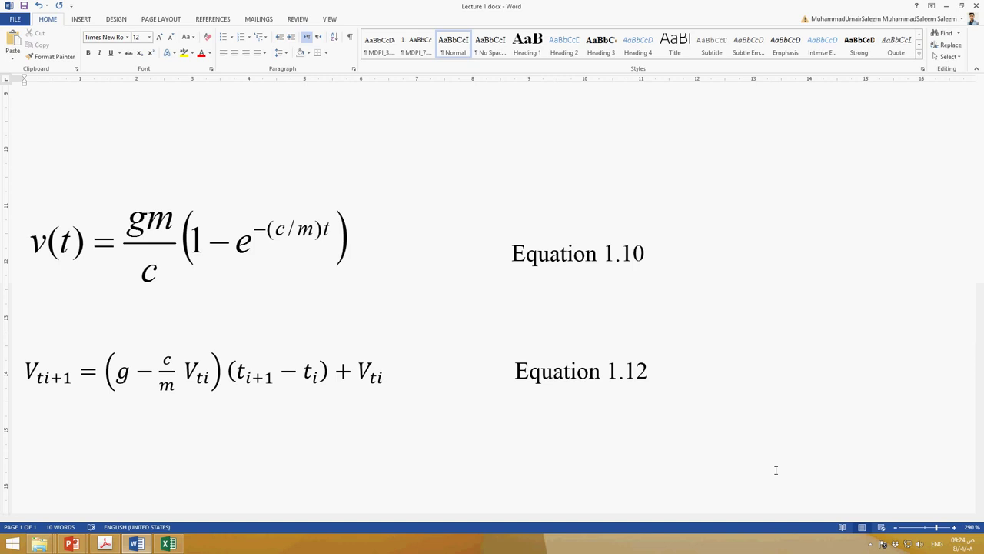
- Switch to Text Book.pdf in Acrobat and view the cover page of the textbook
{"action": "left_click", "coordinate": [105, 543]}
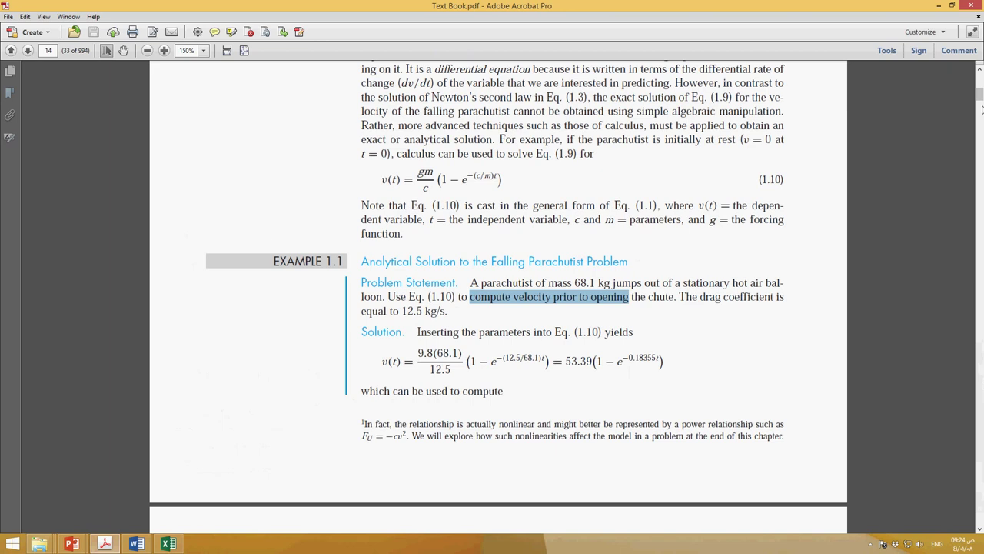
{"action": "left_click_drag", "start_coordinate": [980, 94], "coordinate": [980, 71]}
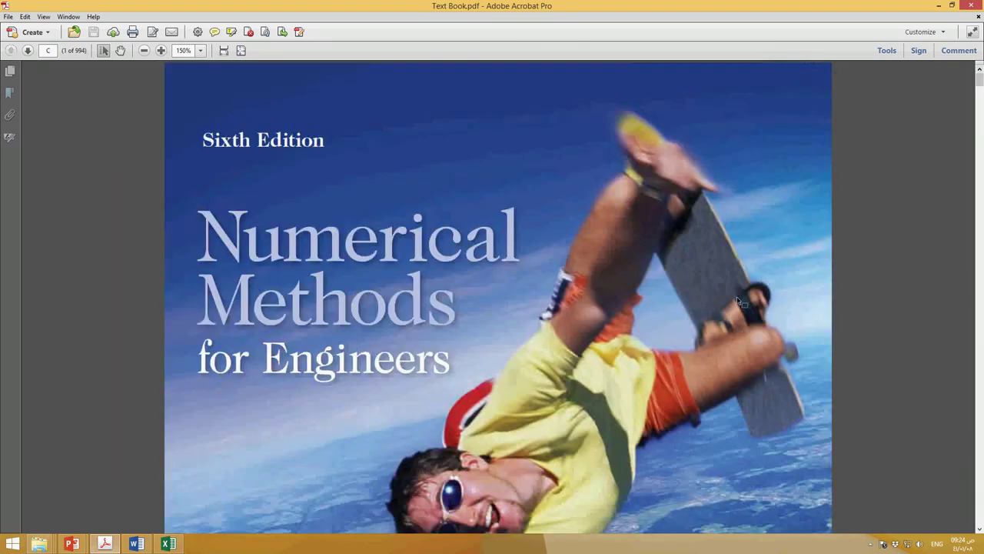
{"action": "scroll", "coordinate": [737, 300], "scroll_direction": "down", "scroll_amount": 8}
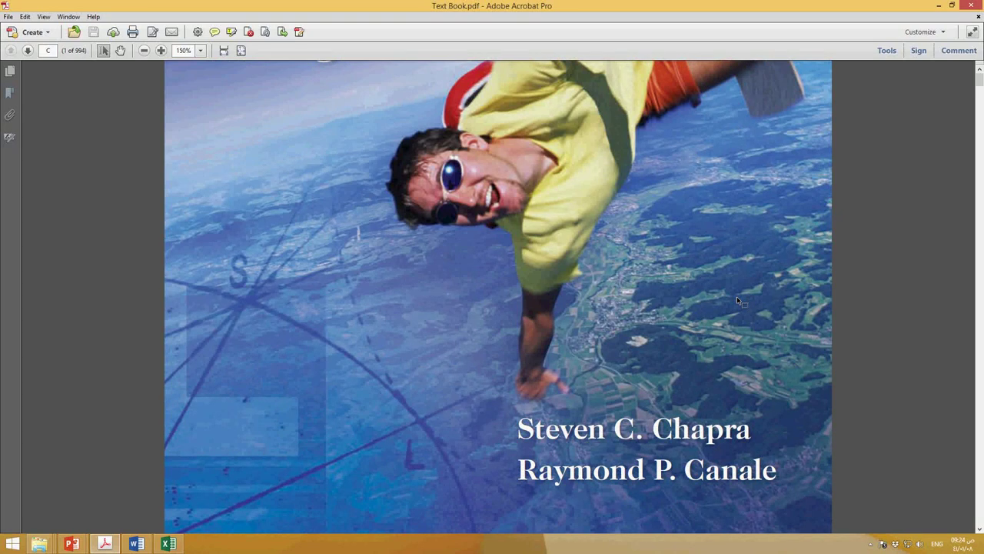
{"action": "scroll", "coordinate": [737, 300], "scroll_direction": "down", "scroll_amount": 2}
- Go to page 13 of the textbook and read on to Example 1.1 on the falling parachutist problem
{"action": "left_click_drag", "start_coordinate": [981, 79], "coordinate": [980, 82]}
{"action": "left_click", "coordinate": [48, 51]}
{"action": "type", "text": "13"}
{"action": "key", "text": "Return"}
{"action": "scroll", "coordinate": [318, 377], "scroll_direction": "down", "scroll_amount": 10}
{"action": "scroll", "coordinate": [326, 376], "scroll_direction": "up", "scroll_amount": 9}
{"action": "scroll", "coordinate": [277, 284], "scroll_direction": "up", "scroll_amount": 2}
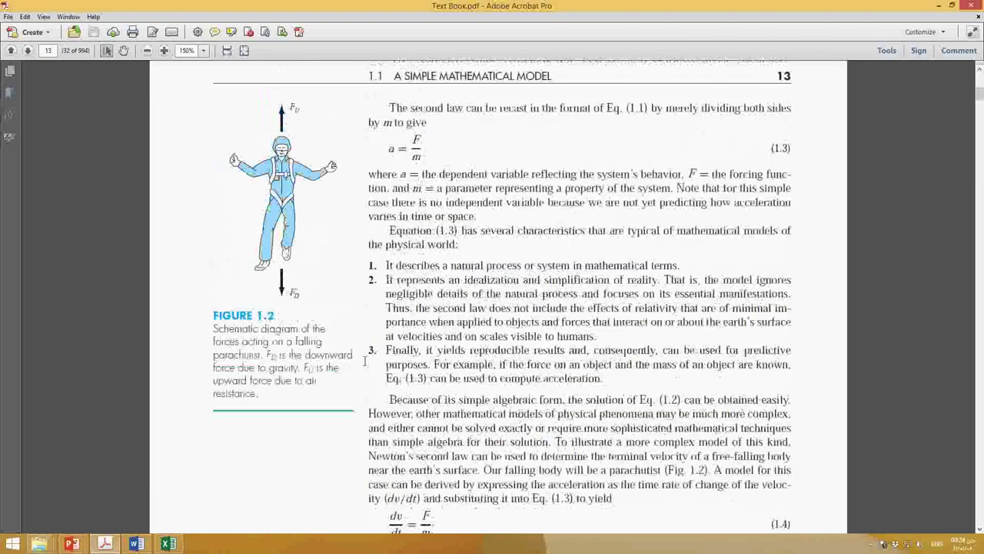
{"action": "scroll", "coordinate": [299, 316], "scroll_direction": "down", "scroll_amount": 4}
{"action": "scroll", "coordinate": [300, 317], "scroll_direction": "down", "scroll_amount": 20}
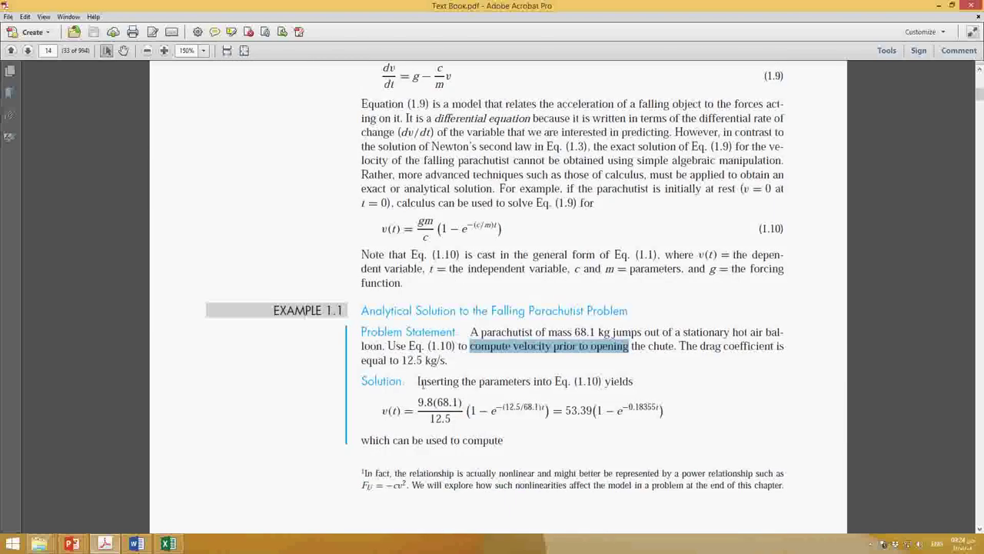
- Highlight the mass 68.1, the drag coefficient 12.5 kg/s and the phrase "prior to opening the chute" in Example 1.1
{"action": "left_click_drag", "start_coordinate": [575, 336], "coordinate": [600, 335]}
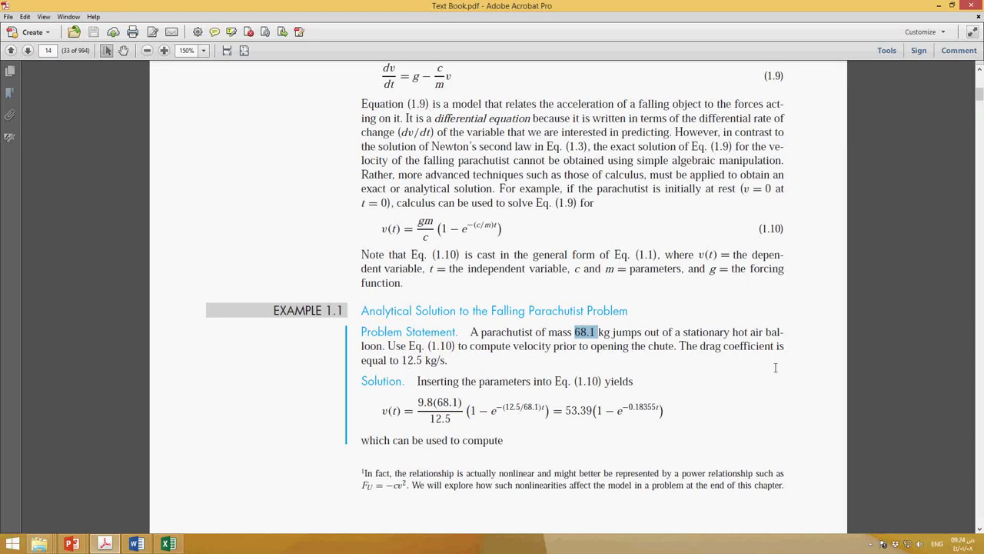
{"action": "left_click_drag", "start_coordinate": [401, 367], "coordinate": [446, 369]}
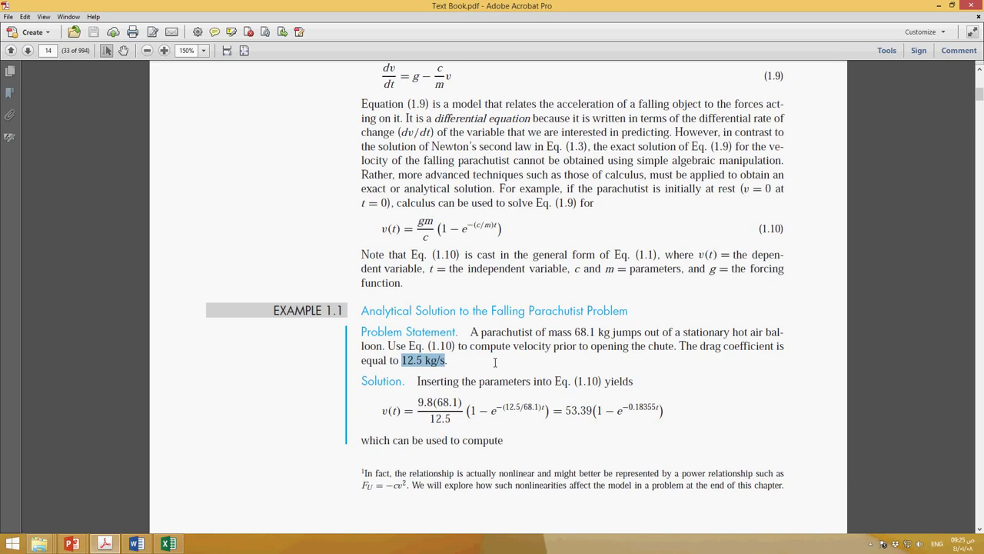
{"action": "left_click_drag", "start_coordinate": [554, 347], "coordinate": [669, 356]}
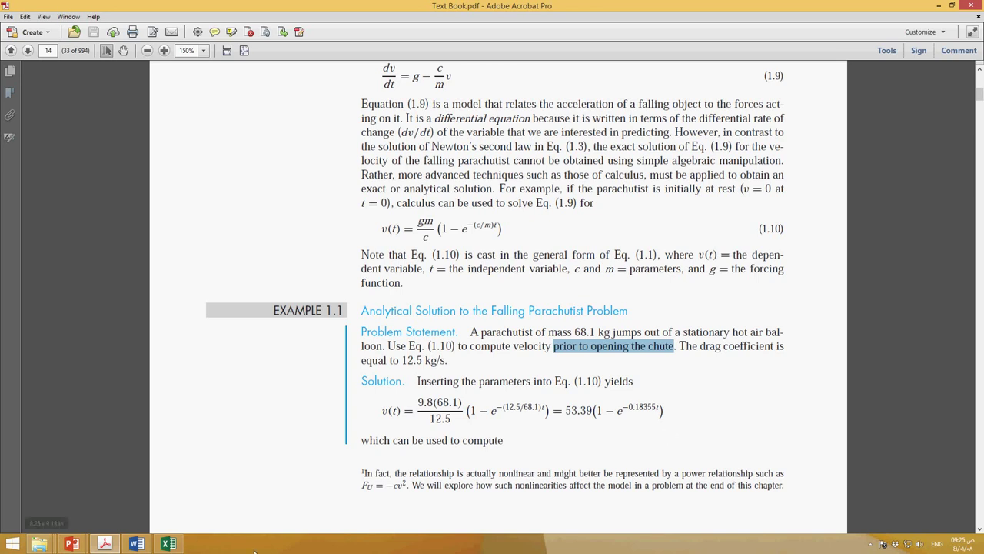
- Switch to Word, highlight the Equation 1.10 line, and place the cursor at the start of that line
{"action": "left_click", "coordinate": [138, 544]}
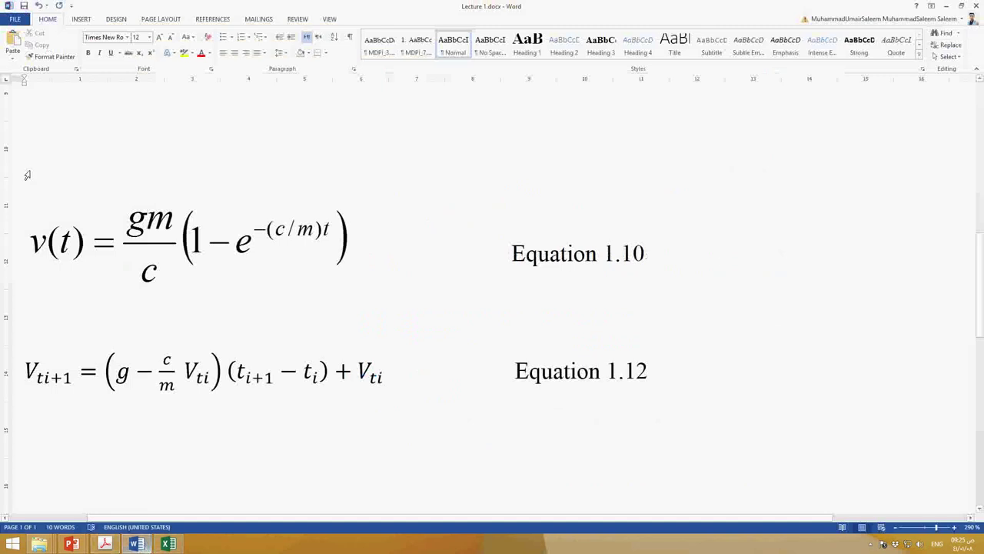
{"action": "left_click", "coordinate": [652, 260]}
{"action": "left_click_drag", "start_coordinate": [652, 260], "coordinate": [367, 257]}
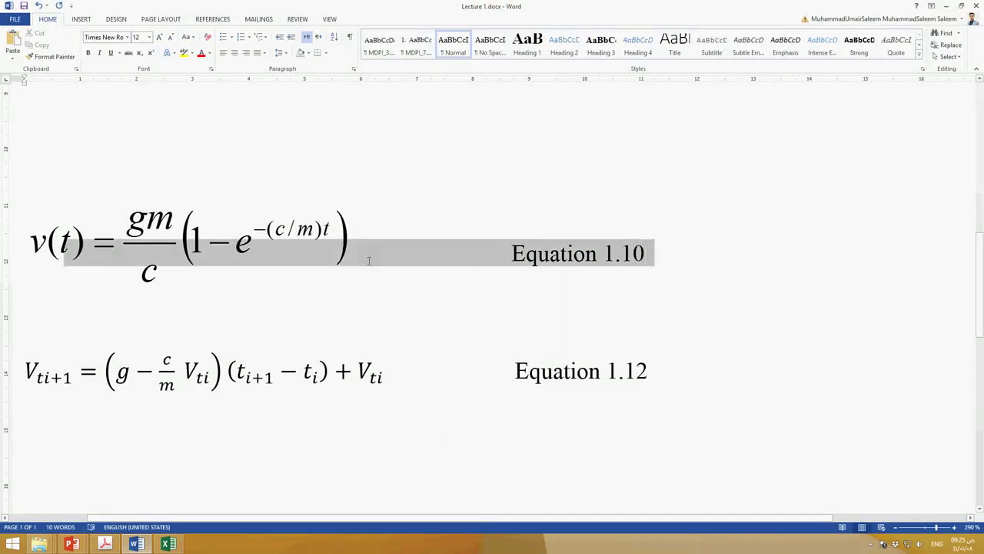
{"action": "left_click", "coordinate": [576, 305]}
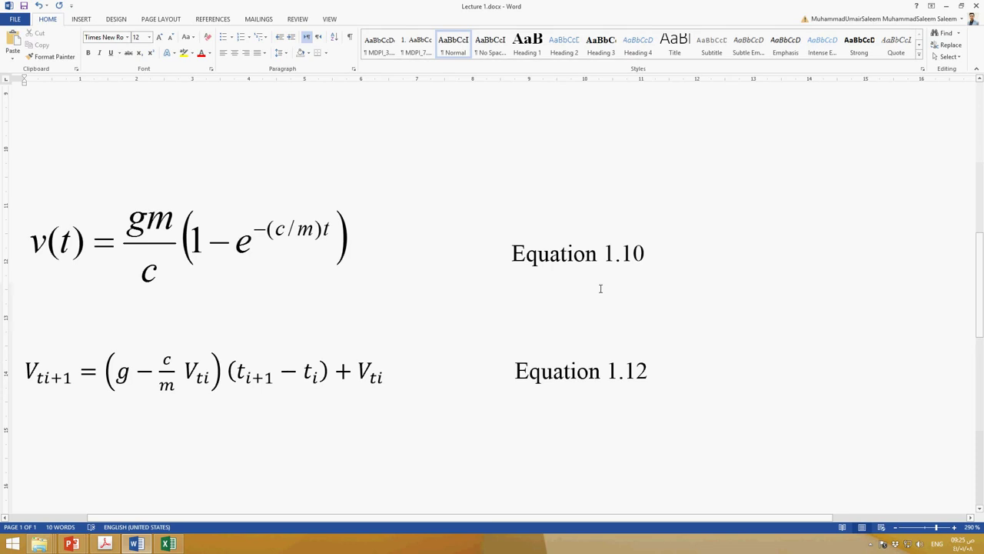
{"action": "left_click", "coordinate": [399, 259]}
{"action": "key", "text": "Home"}
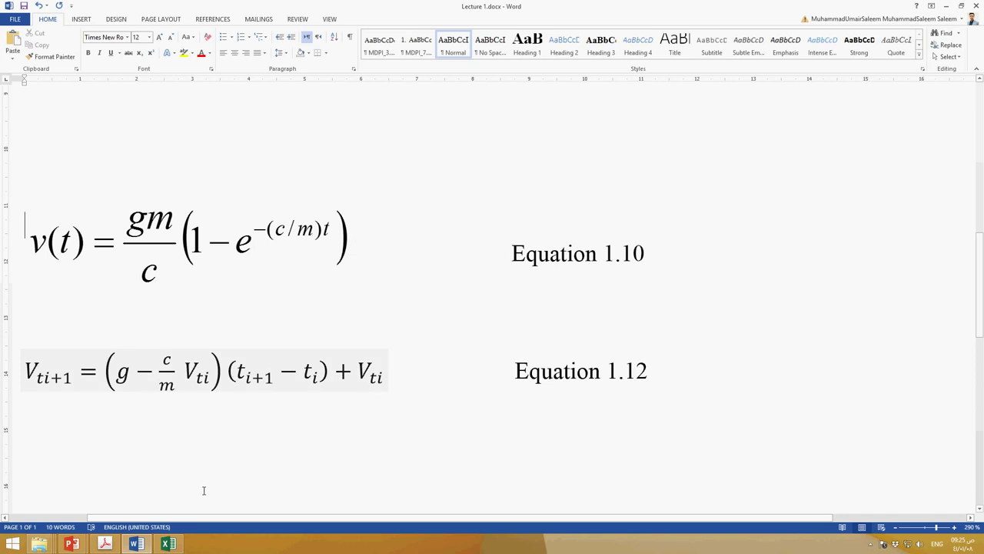
- Restore the deleted "Time interval = 1 sec" line below Equation 1.12 by undoing its removal, and highlight it
{"action": "left_click", "coordinate": [40, 6]}
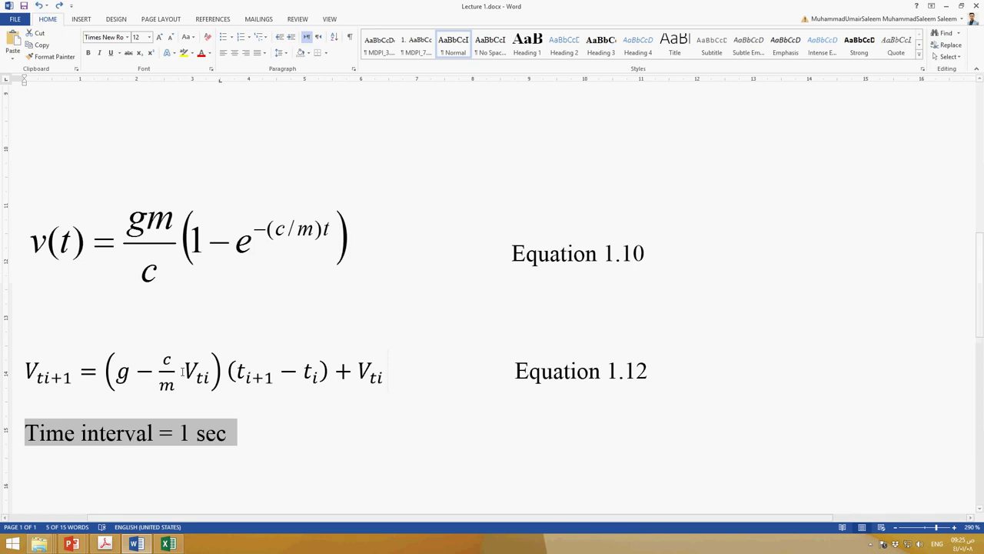
{"action": "left_click", "coordinate": [266, 462]}
{"action": "left_click", "coordinate": [236, 447]}
{"action": "left_click_drag", "start_coordinate": [235, 448], "coordinate": [51, 443]}
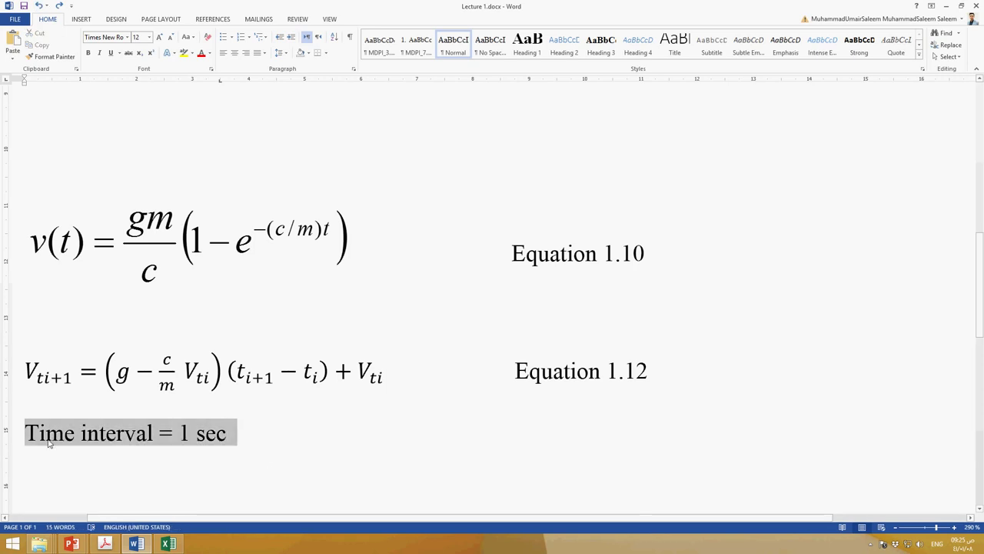
- Try centering the "Time interval = 1 sec" line
{"action": "key", "text": "ctrl+e"}
{"action": "left_click", "coordinate": [640, 454]}
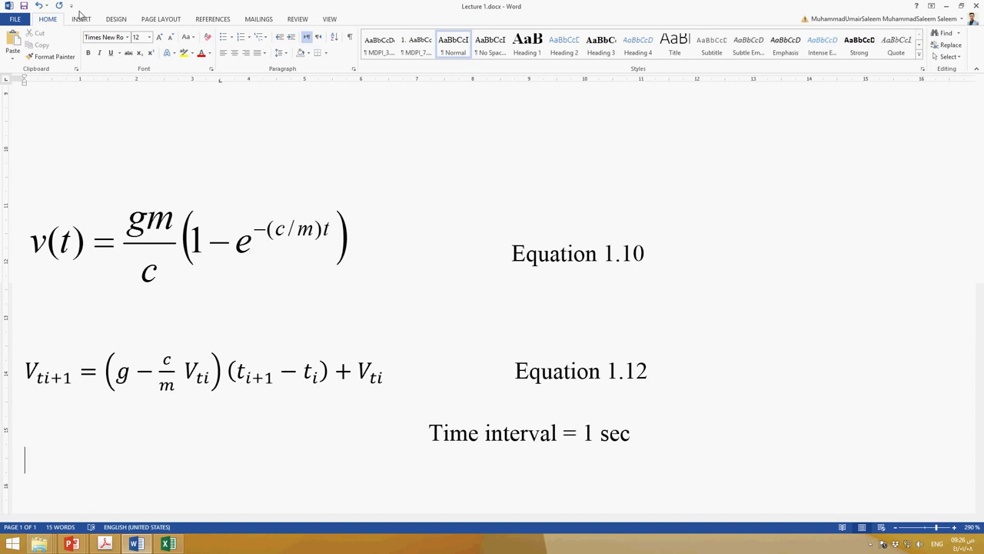
{"action": "left_click", "coordinate": [38, 6]}
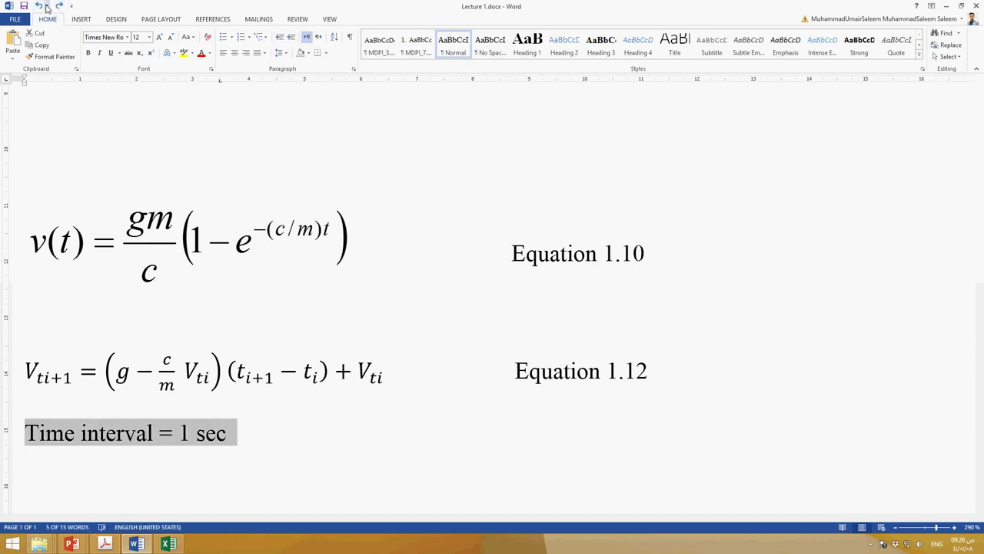
- Restore the deleted "m = 68.1 kg" line below the time interval by undoing its removal
{"action": "left_click", "coordinate": [39, 5]}
{"action": "scroll", "coordinate": [108, 269], "scroll_direction": "down", "scroll_amount": 5}
{"action": "left_click", "coordinate": [173, 272]}
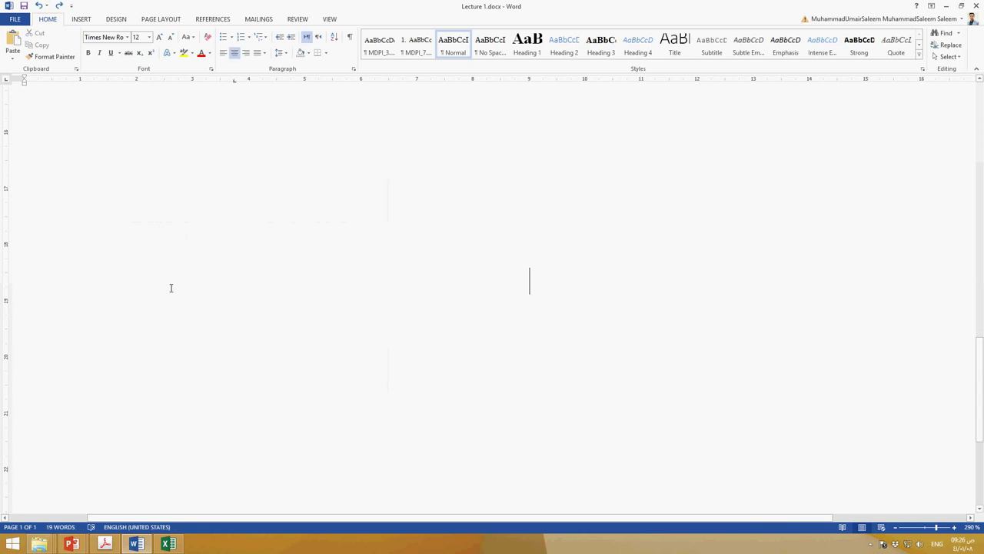
{"action": "scroll", "coordinate": [170, 307], "scroll_direction": "up", "scroll_amount": 5}
{"action": "left_click_drag", "start_coordinate": [661, 517], "coordinate": [579, 517]}
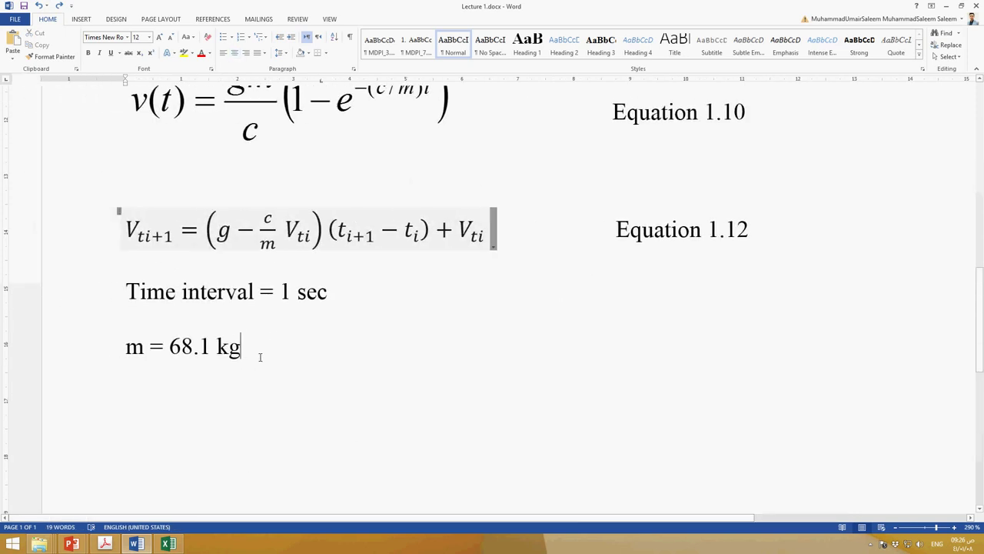
- Restore the deleted "c = 12.5 kg/ sec" and "g = 9.81 m/sec" lines below the mass by undoing their removal
{"action": "left_click", "coordinate": [38, 5]}
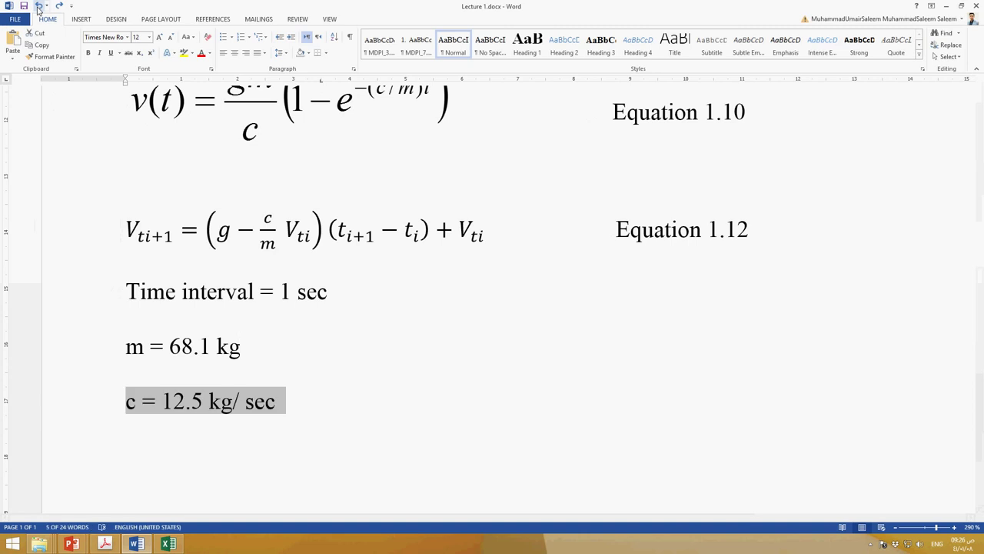
{"action": "left_click_drag", "start_coordinate": [287, 403], "coordinate": [116, 432]}
{"action": "left_click", "coordinate": [158, 456]}
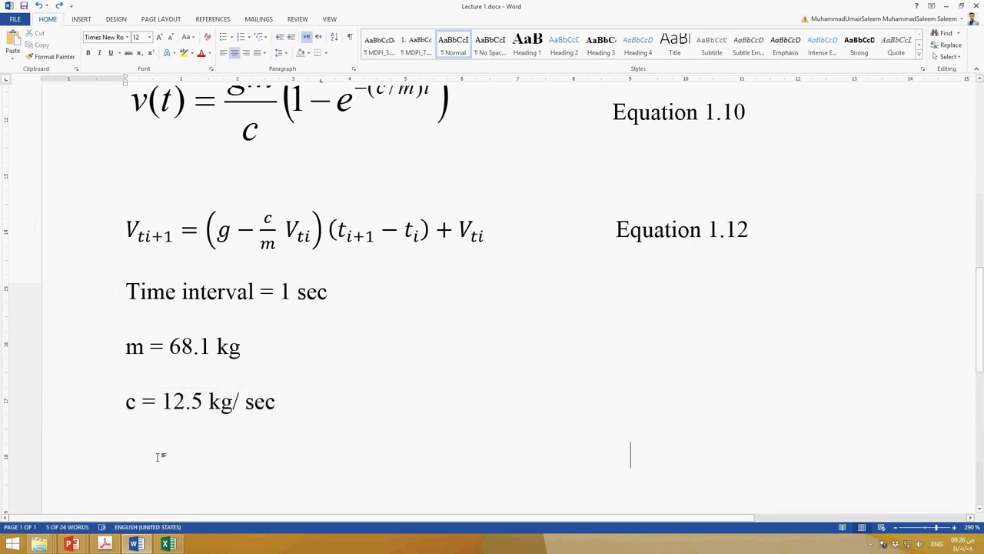
{"action": "left_click", "coordinate": [39, 6]}
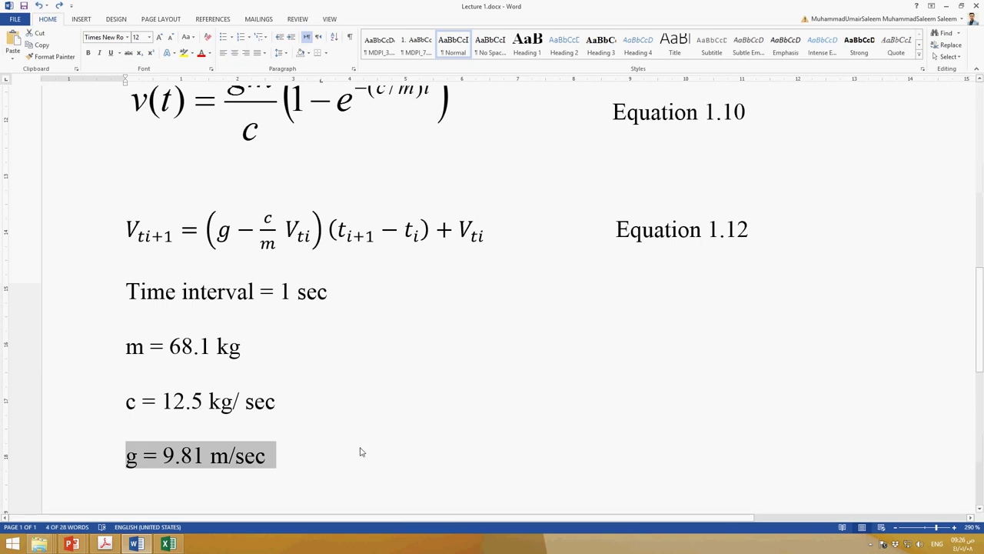
{"action": "left_click", "coordinate": [269, 464]}
{"action": "scroll", "coordinate": [270, 469], "scroll_direction": "down", "scroll_amount": 5}
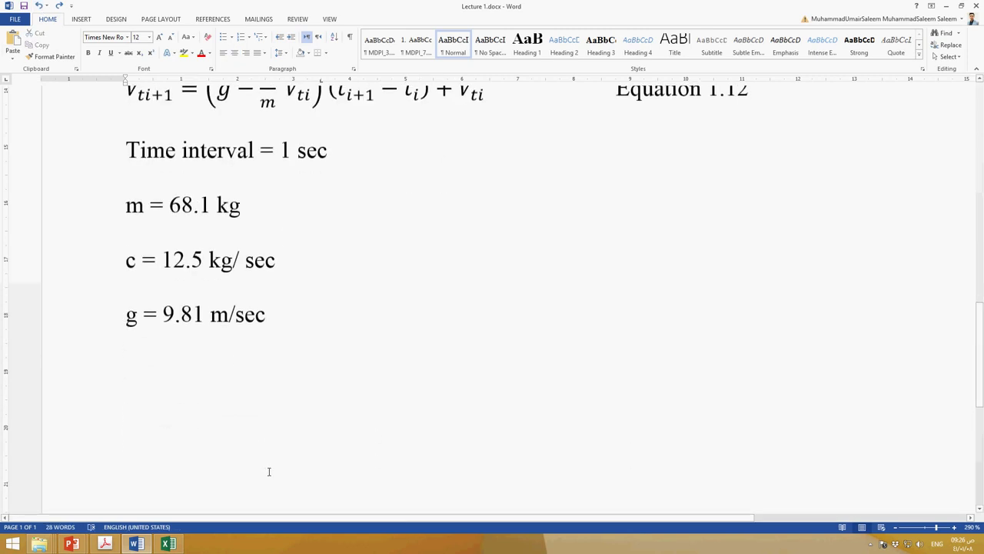
- Undo the removal of the lines "Lets apply Equation 1.10" and "t = 0, V(0) = 0" and of the v(t) equation beneath them
{"action": "left_click", "coordinate": [39, 6]}
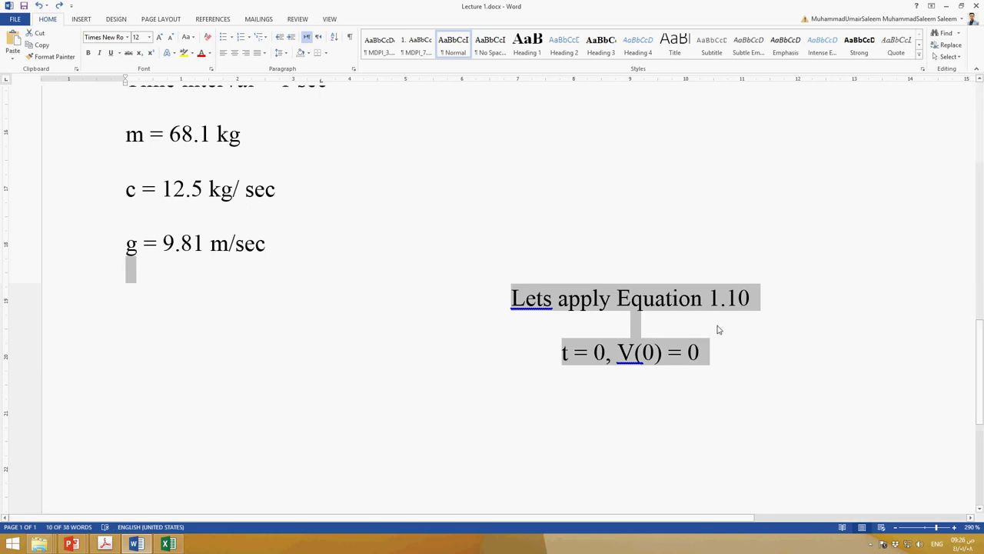
{"action": "left_click", "coordinate": [723, 369]}
{"action": "left_click_drag", "start_coordinate": [704, 352], "coordinate": [523, 307]}
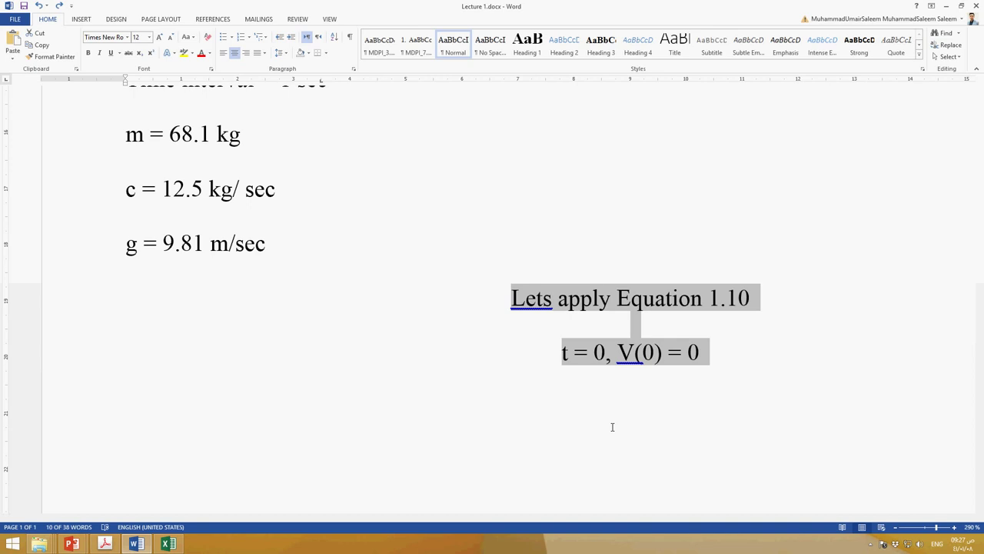
{"action": "left_click", "coordinate": [38, 5]}
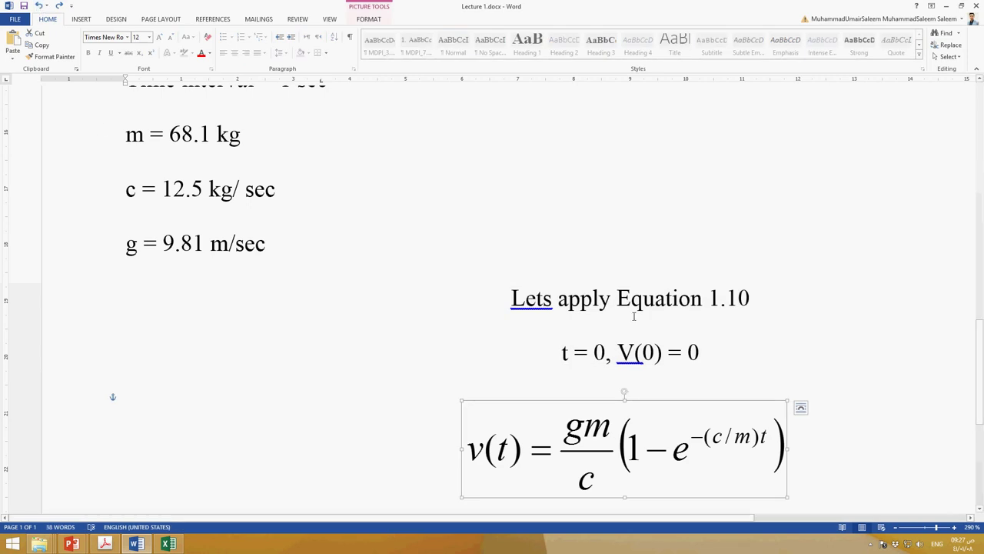
{"action": "scroll", "coordinate": [596, 327], "scroll_direction": "down", "scroll_amount": 5}
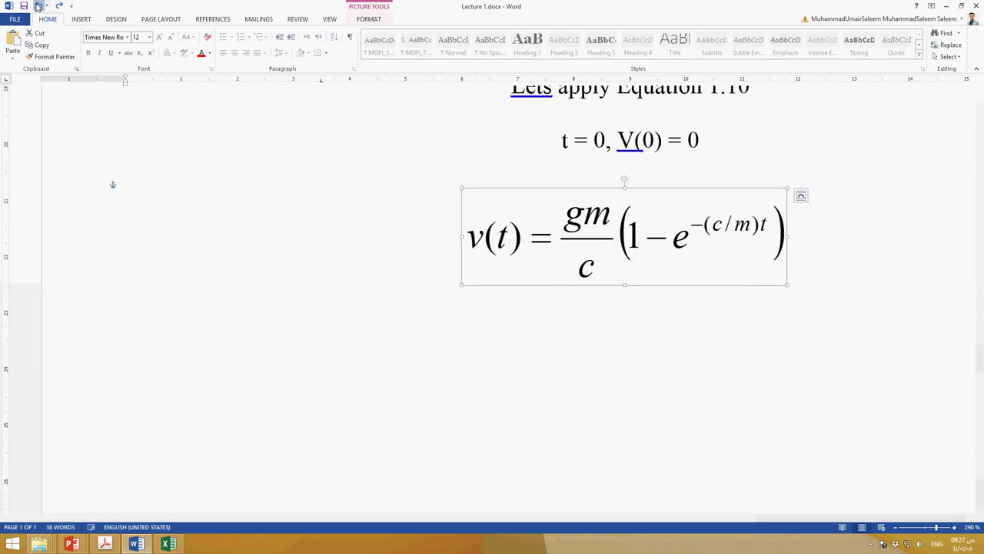
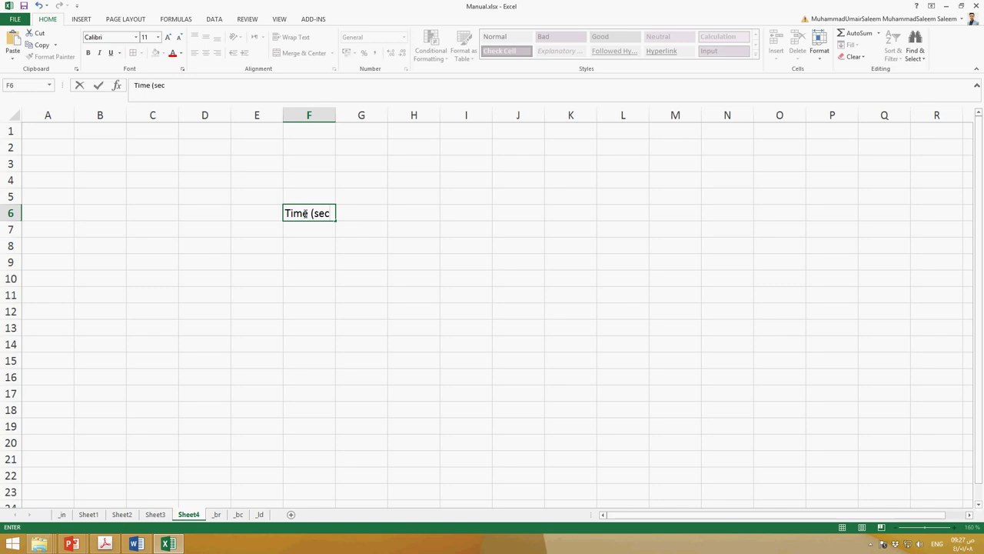
- Enter the column header "Time (sec)" in cell F6 of Sheet4 in the Excel workbook Manual.xlsx
{"action": "key", "text": "Return"}
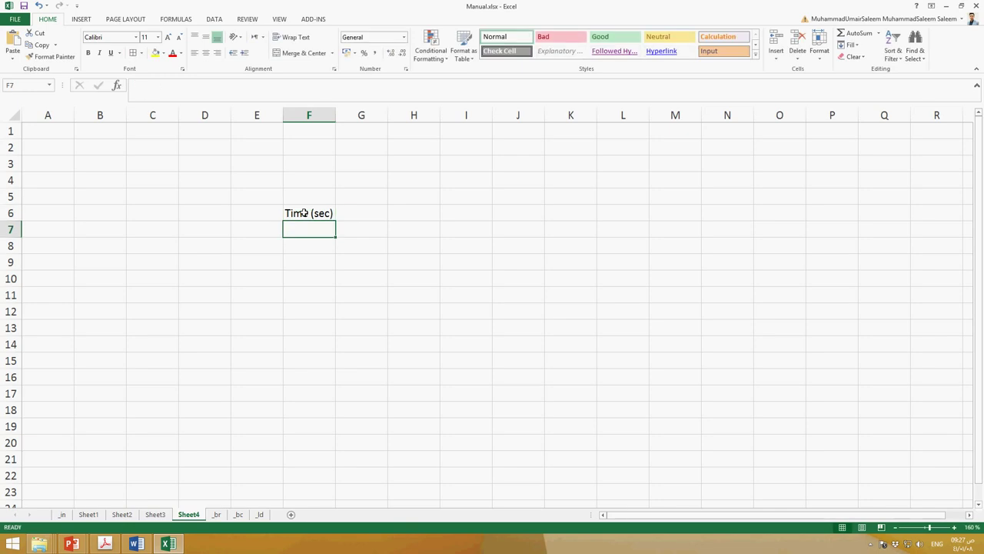
{"action": "key", "text": "Return"}
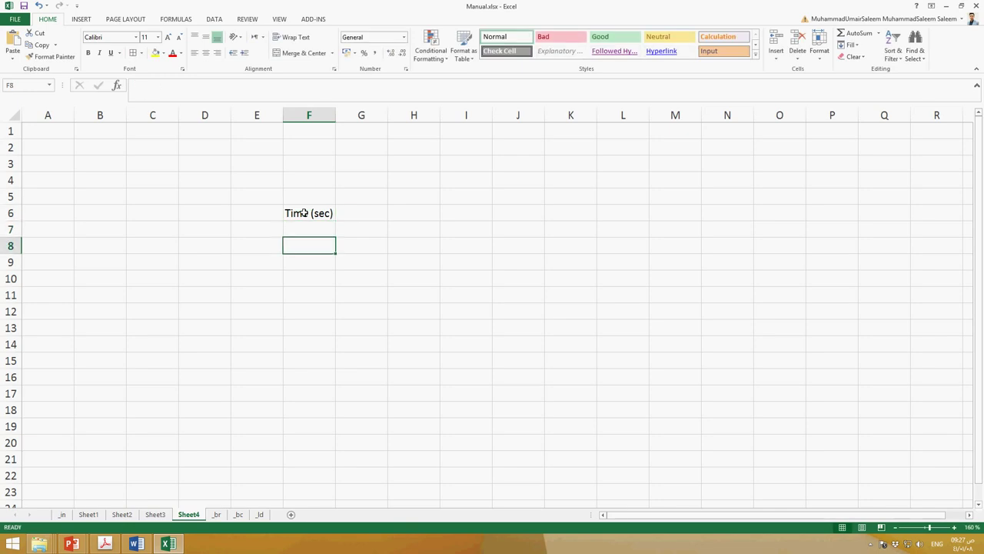
- Enter the time values 0, 1 and 2 in cells F7 to F9 beneath the "Time (sec)" header
{"action": "key", "text": "Up"}
{"action": "type", "text": "0"}
{"action": "key", "text": "Return"}
{"action": "type", "text": "1"}
{"action": "key", "text": "Return"}
{"action": "type", "text": "2"}
{"action": "key", "text": "Return"}
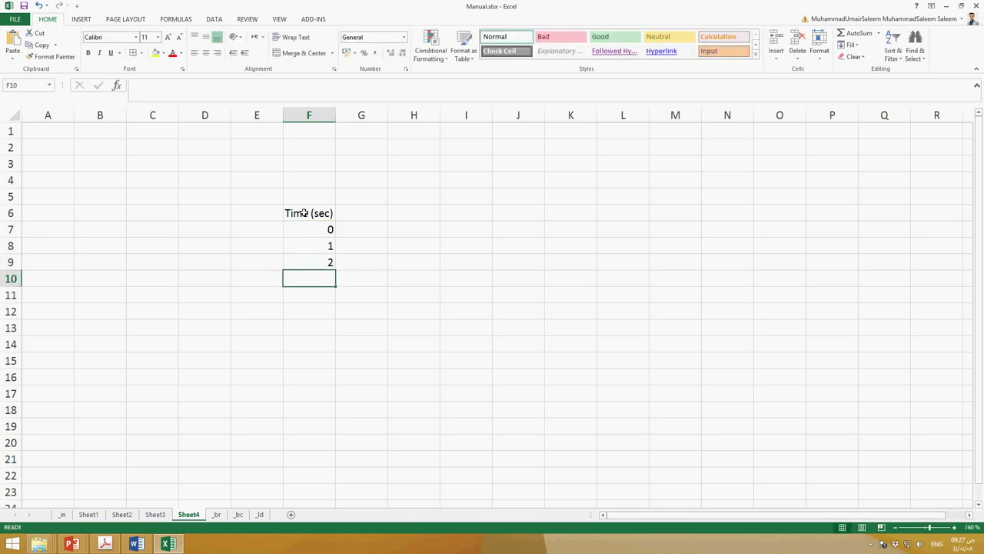
- Replace the value in F8 with the formula =F7+1
{"action": "key", "text": "Up"}
{"action": "key", "text": "Up"}
{"action": "type", "text": "="}
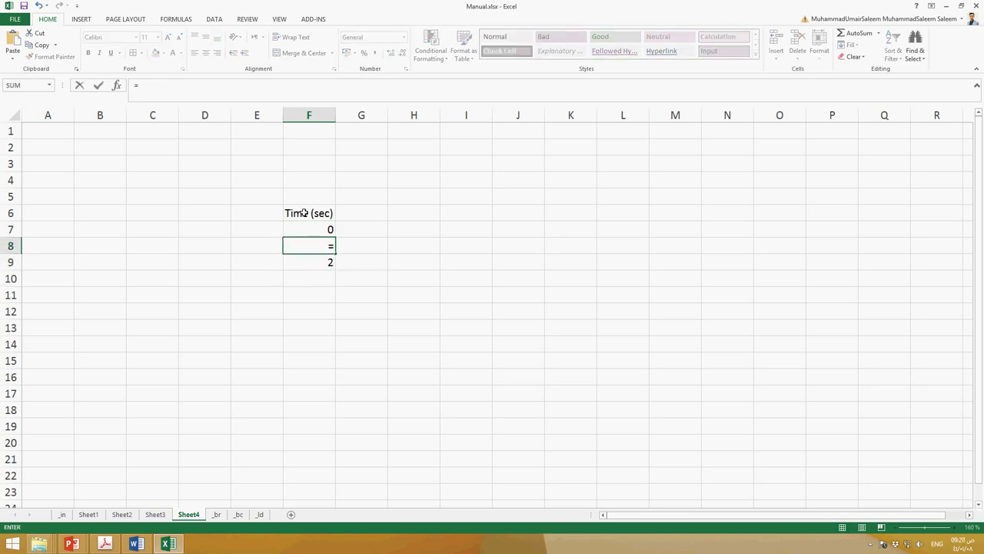
{"action": "left_click", "coordinate": [317, 230]}
{"action": "type", "text": "+1"}
{"action": "key", "text": "Return"}
- Copy the time increment formula from F8 into cells F9 through F22
{"action": "key", "text": "Up"}
{"action": "key", "text": "ctrl+c"}
{"action": "key", "text": "Down"}
{"action": "key", "text": "shift+Down"}
{"action": "key", "text": "shift+Down"}
{"action": "key", "text": "shift+Down"}
{"action": "key", "text": "shift+Down"}
{"action": "key", "text": "shift+Down"}
{"action": "key", "text": "shift+Down"}
{"action": "key", "text": "shift+Down"}
{"action": "key", "text": "shift+Down"}
{"action": "key", "text": "shift+Down"}
{"action": "key", "text": "shift+Down"}
{"action": "key", "text": "shift+Down"}
{"action": "key", "text": "shift+Down"}
{"action": "key", "text": "shift+Down"}
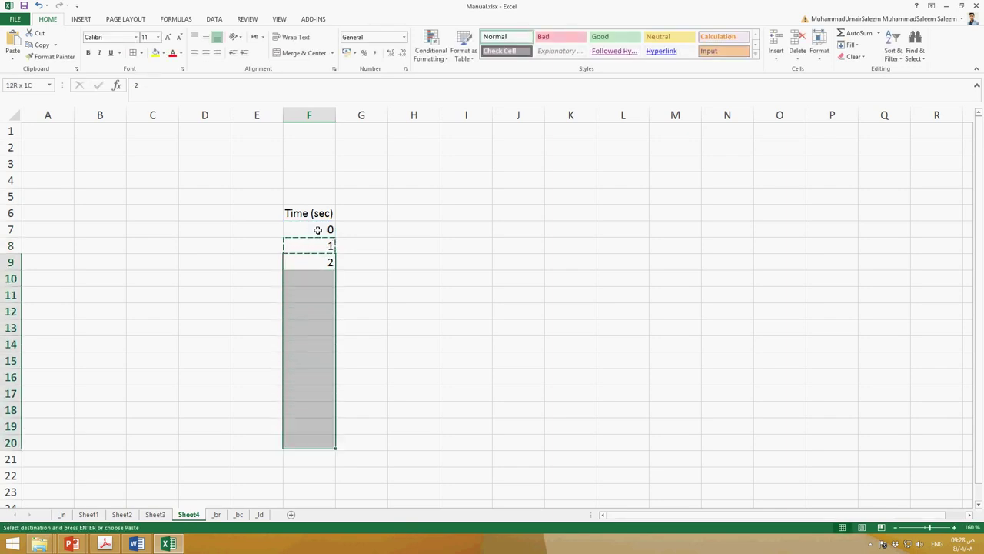
{"action": "key", "text": "ctrl+v"}
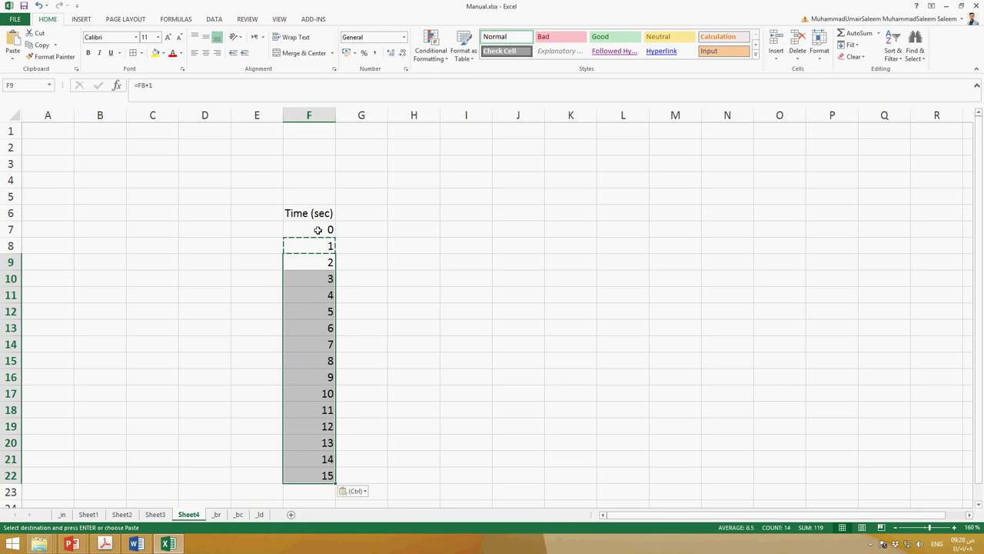
- Clear the surplus time values in F20 through F22 so the series ends at 12 seconds
{"action": "key", "text": "Down"}
{"action": "key", "text": "Down"}
{"action": "key", "text": "Down"}
{"action": "key", "text": "Down"}
{"action": "key", "text": "Down"}
{"action": "key", "text": "Down"}
{"action": "key", "text": "Down"}
{"action": "key", "text": "Down"}
{"action": "key", "text": "Down"}
{"action": "key", "text": "Down"}
{"action": "key", "text": "Down"}
{"action": "key", "text": "Down"}
{"action": "key", "text": "Down"}
{"action": "key", "text": "Up"}
{"action": "key", "text": "Up"}
{"action": "key", "text": "shift+Down"}
{"action": "key", "text": "shift+Down"}
{"action": "key", "text": "Delete"}
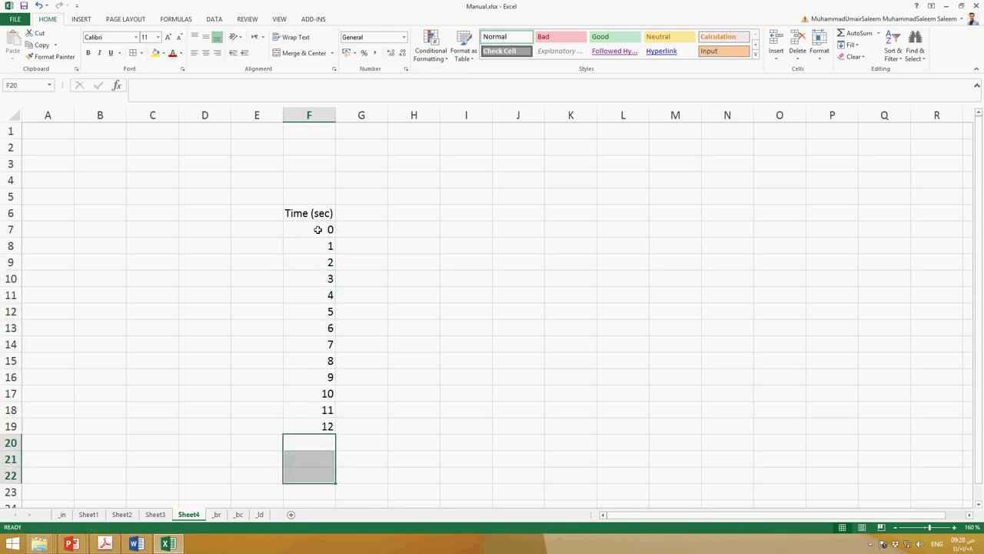
- Enter the column header "Velocity Eq. 1.10" in cell G6
{"action": "left_click", "coordinate": [382, 211]}
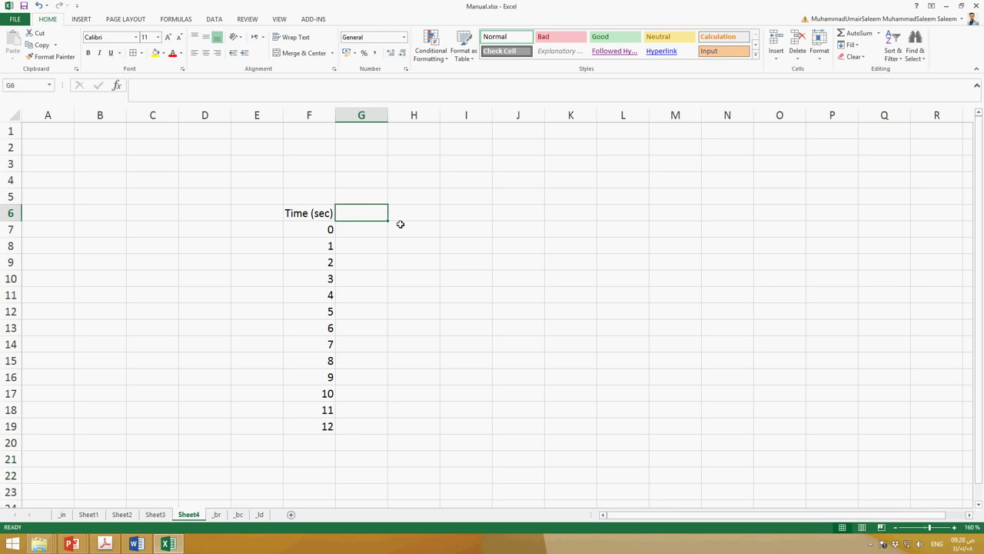
{"action": "type", "text": "V("}
{"action": "key", "text": "BackSpace"}
{"action": "type", "text": "elocty"}
{"action": "key", "text": "BackSpace"}
{"action": "key", "text": "BackSpace"}
{"action": "type", "text": "ity"}
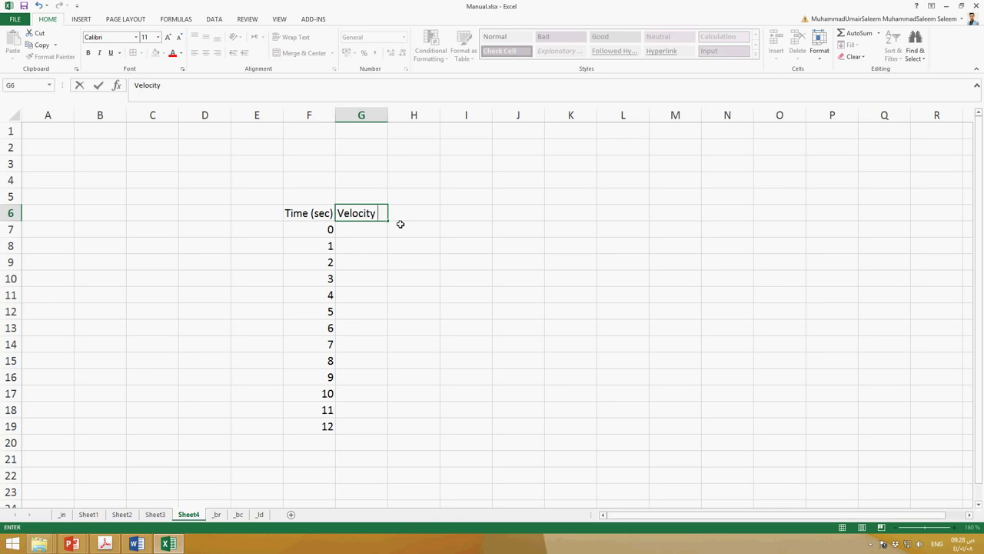
{"action": "type", "text": " W"}
{"action": "key", "text": "BackSpace"}
{"action": "type", "text": "Eq. 1.10"}
{"action": "key", "text": "Return"}
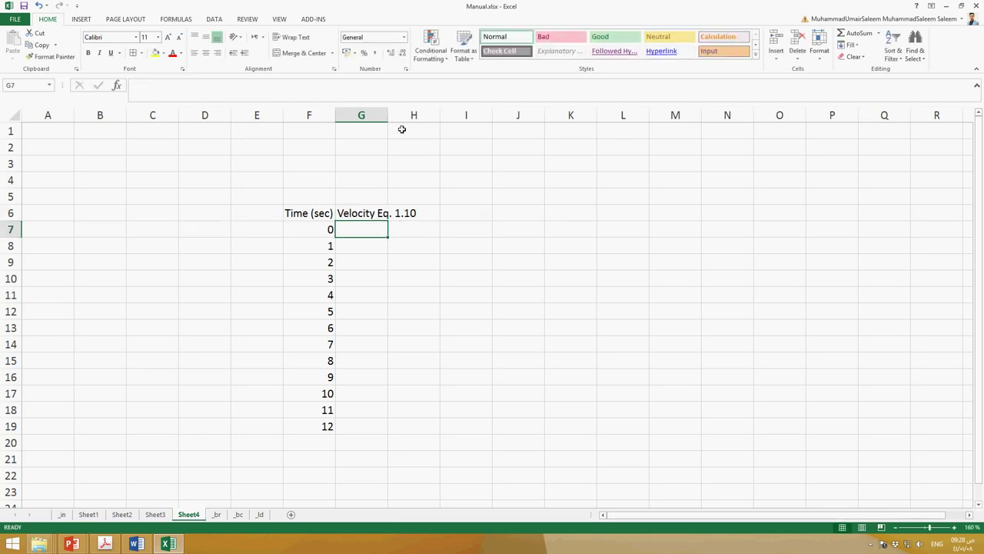
- Append the unit "(m/sec)" to the velocity header in G6 and widen column G to fit it
{"action": "left_click_drag", "start_coordinate": [388, 116], "coordinate": [425, 116]}
{"action": "double_click", "coordinate": [425, 212]}
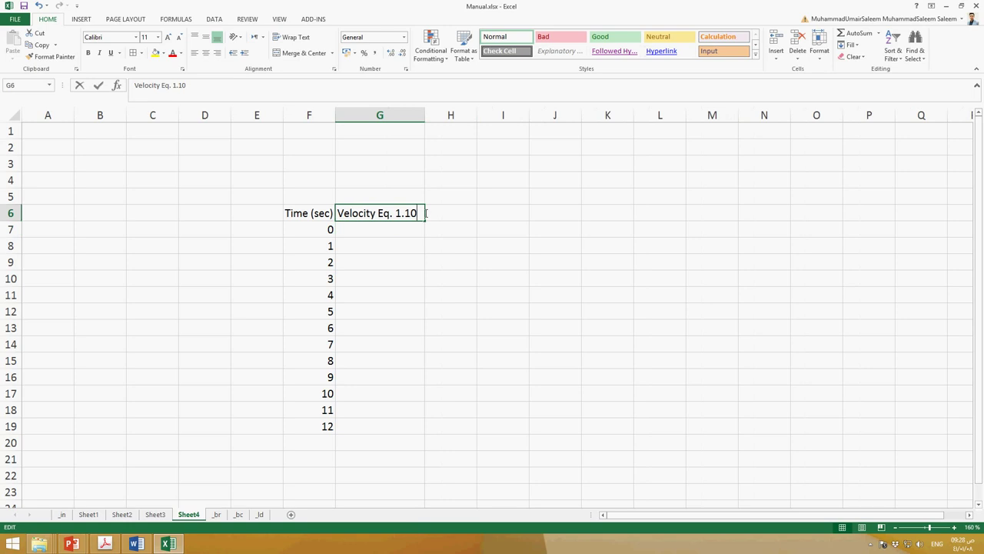
{"action": "type", "text": "(m/sec"}
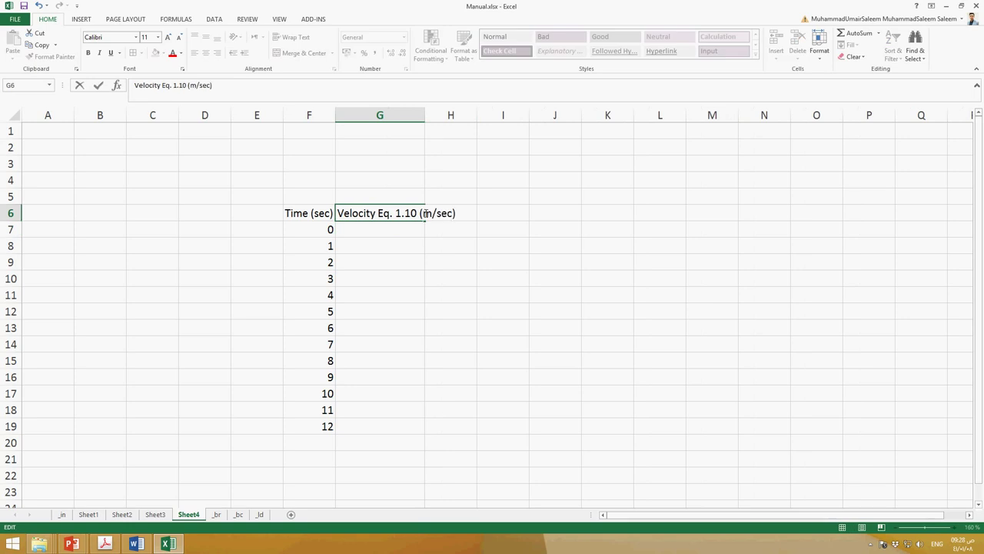
{"action": "key", "text": "Return"}
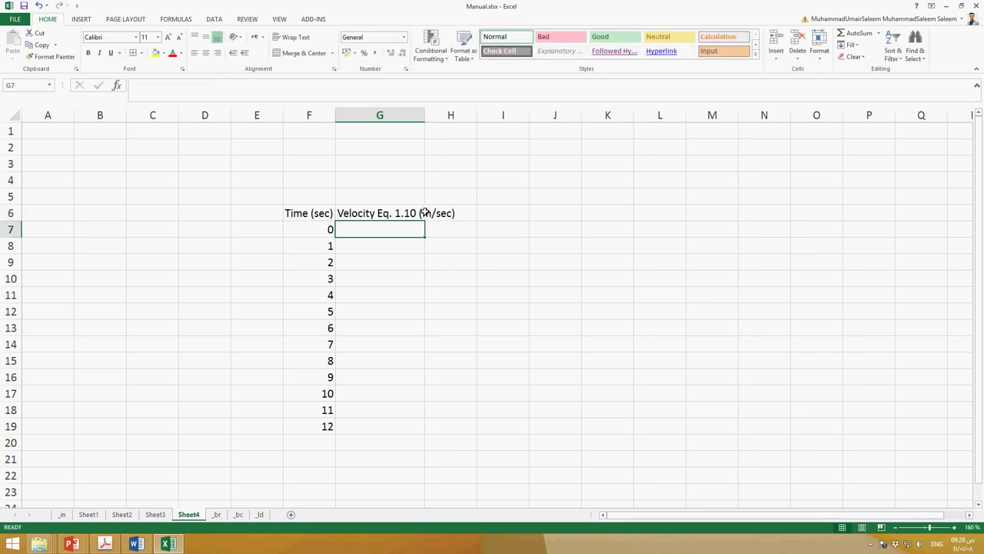
{"action": "double_click", "coordinate": [431, 120]}
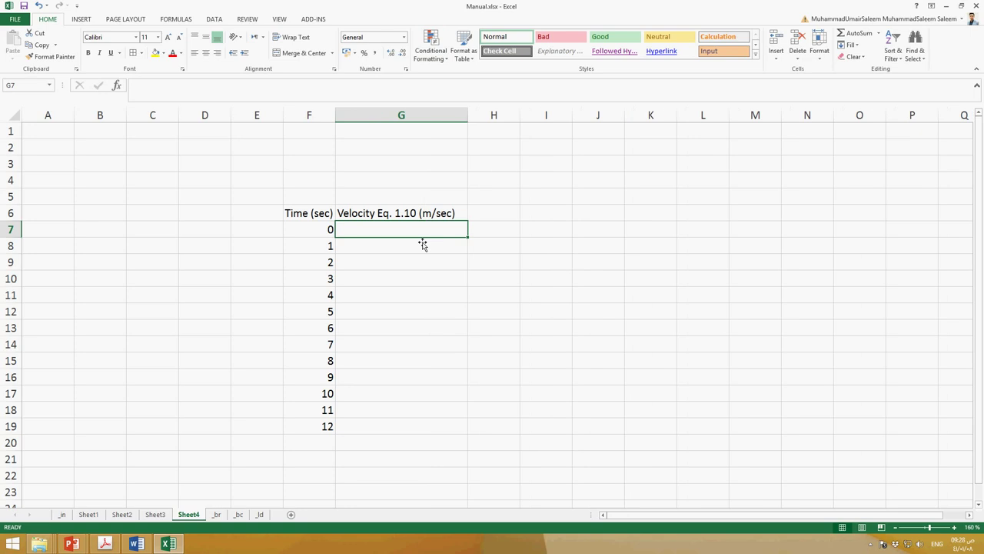
- Place the Word document Lecture 1.docx beside the Excel workbook, with the v(t) equation and the time and velocity columns both in view
{"action": "left_click", "coordinate": [136, 544]}
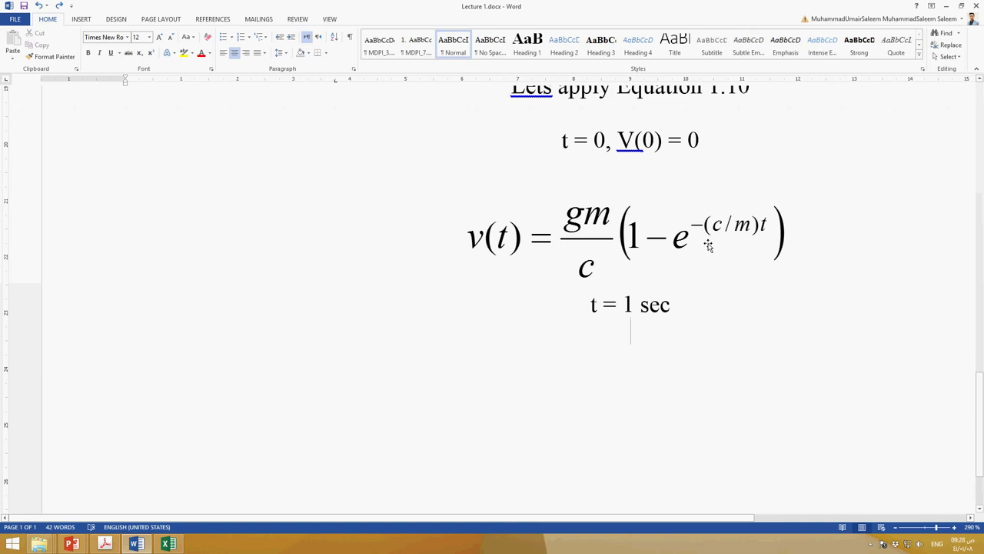
{"action": "left_click", "coordinate": [962, 5]}
{"action": "left_click", "coordinate": [464, 162]}
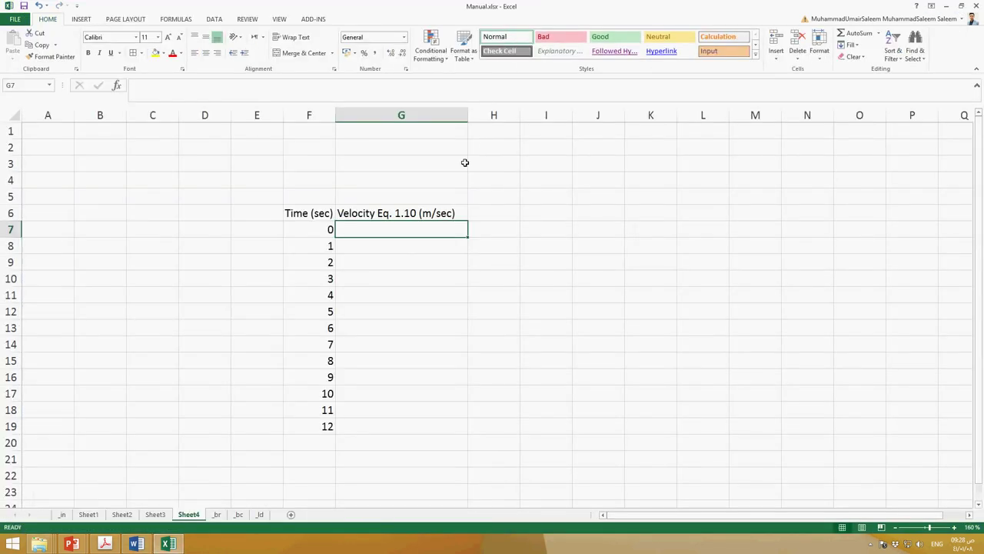
{"action": "left_click", "coordinate": [964, 5]}
{"action": "left_click_drag", "start_coordinate": [658, 32], "coordinate": [696, 39]}
{"action": "left_click", "coordinate": [336, 487]}
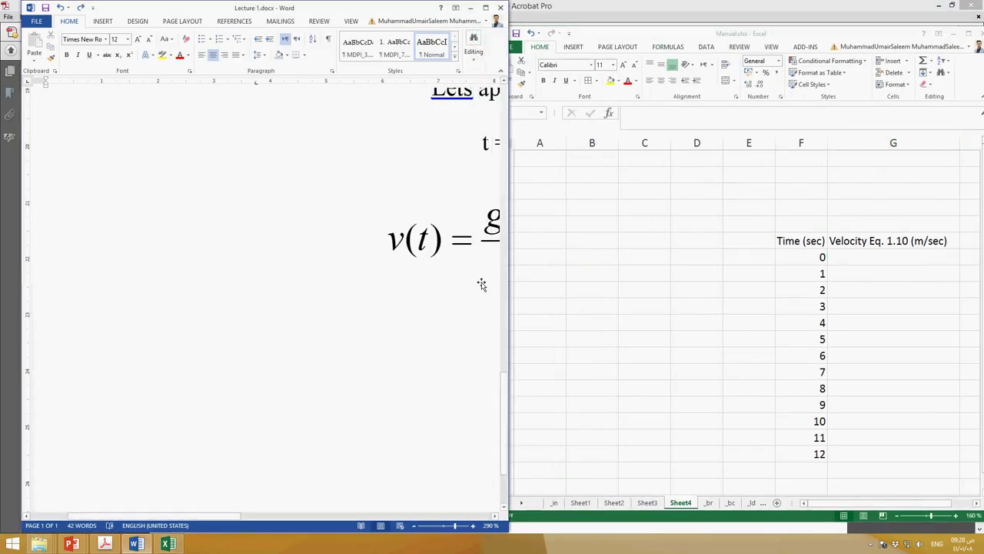
{"action": "left_click_drag", "start_coordinate": [198, 522], "coordinate": [316, 521]}
{"action": "left_click", "coordinate": [751, 37]}
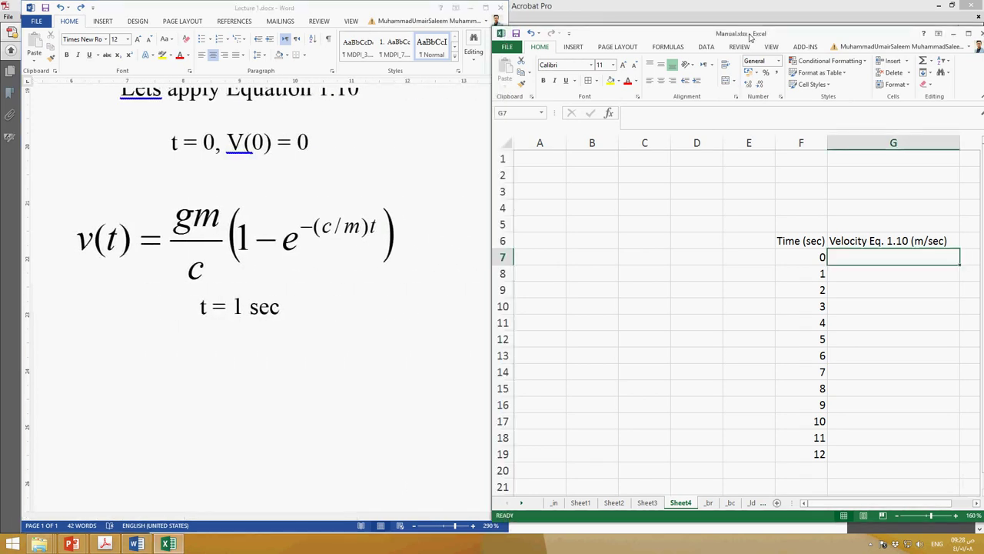
{"action": "left_click_drag", "start_coordinate": [850, 504], "coordinate": [911, 500]}
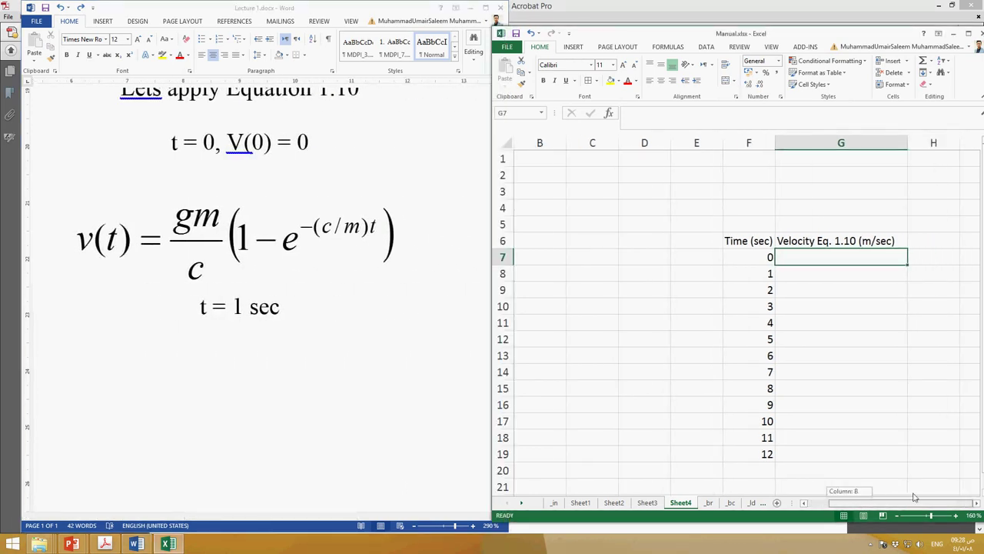
- Enter the Equation 1.10 formula =9.81*68.1/12.5*(1-2.71^(-12.5/68.1)*F7) in cell G7
{"action": "type", "text": "="}
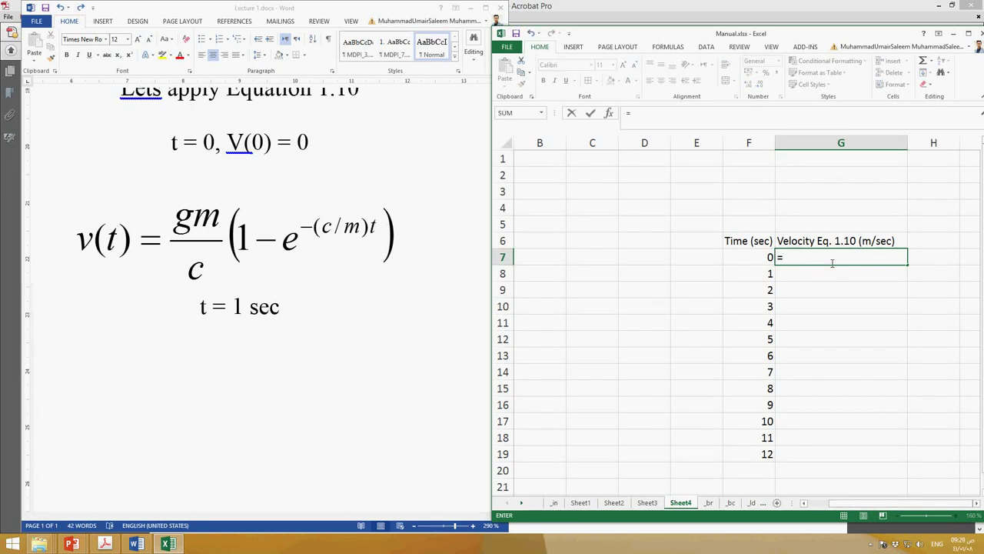
{"action": "type", "text": "9.81*68.1"}
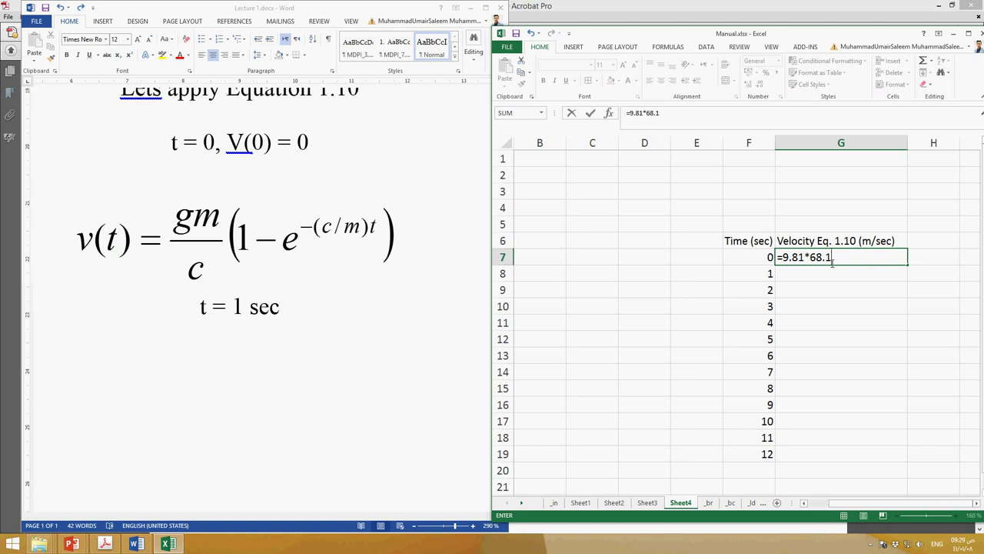
{"action": "type", "text": "/12.5*(1-2.71"}
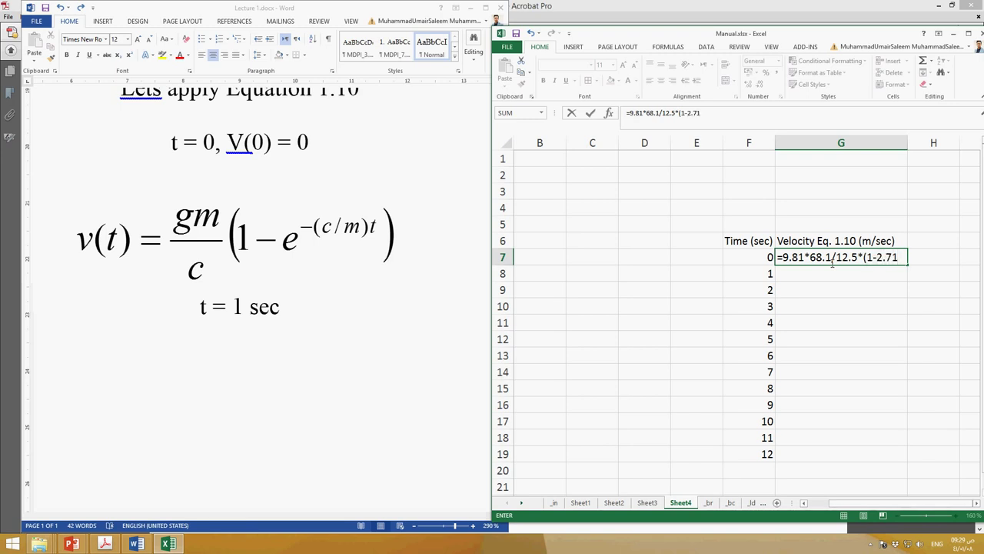
{"action": "type", "text": "^(-12.5"}
{"action": "type", "text": "/68.1"}
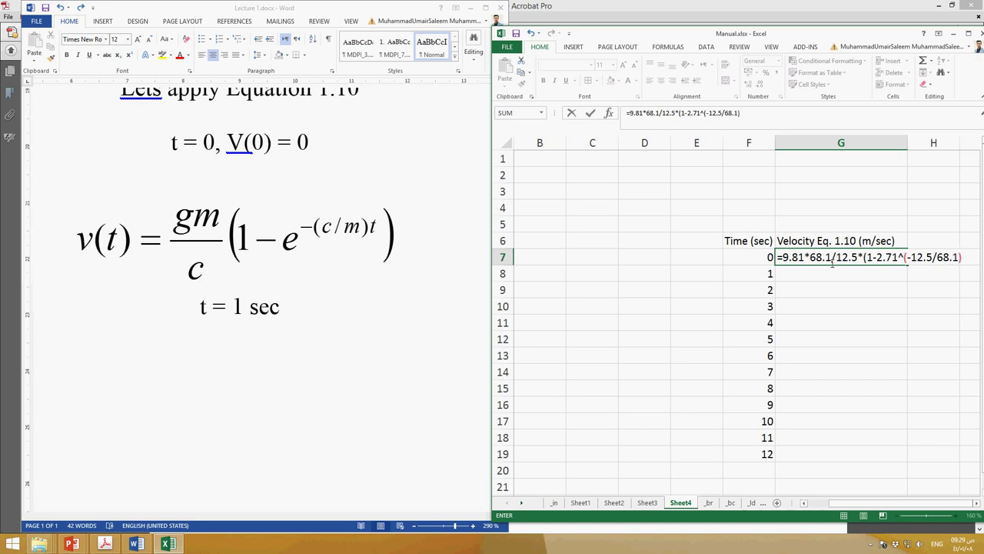
{"action": "type", "text": ")*"}
{"action": "left_click", "coordinate": [769, 258]}
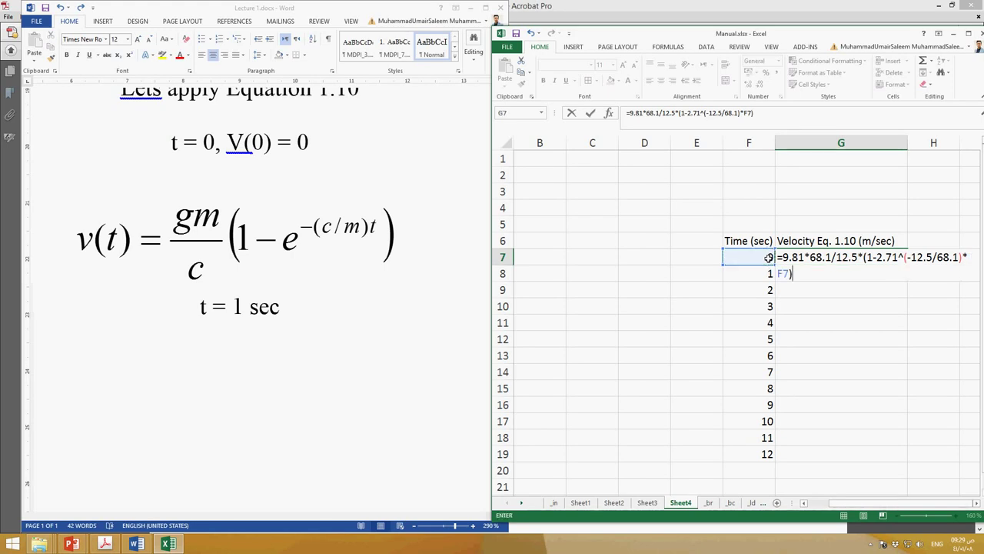
{"action": "key", "text": "Return"}
{"action": "key", "text": "Up"}
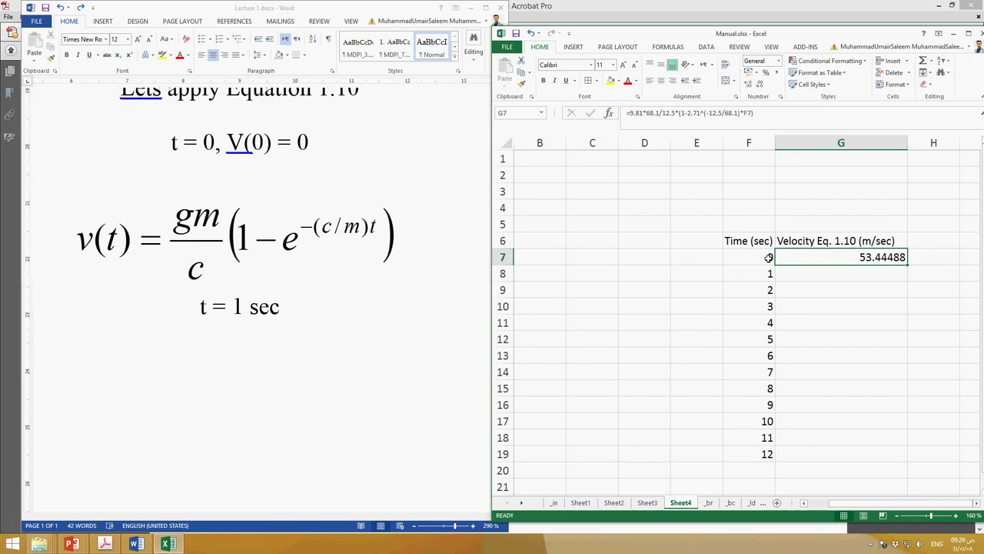
- Move the time factor inside the exponent in G7, making the formula =9.81*68.1/12.5*(1-2.71^(-12.5/68.1*F7))
{"action": "double_click", "coordinate": [822, 258]}
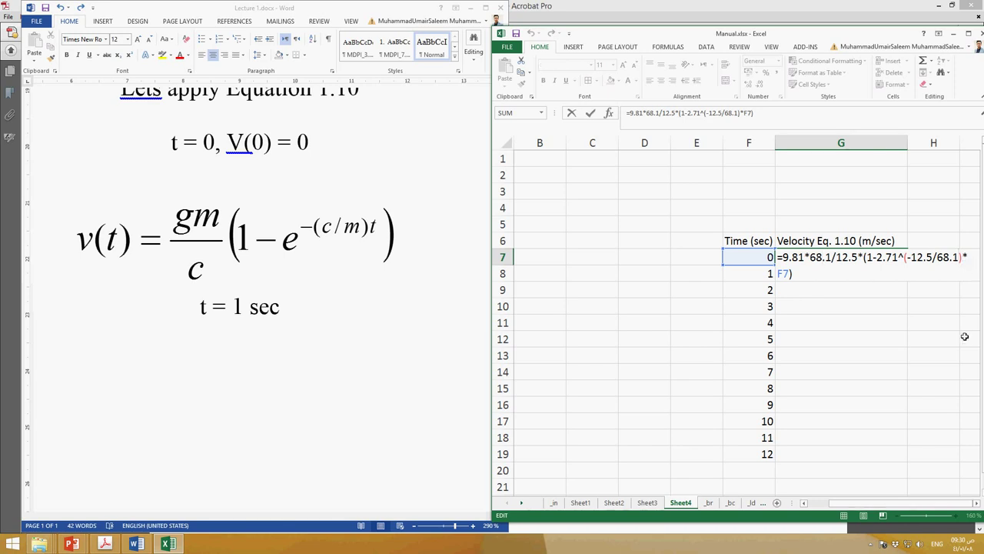
{"action": "left_click_drag", "start_coordinate": [963, 257], "coordinate": [975, 271]}
{"action": "key", "text": "BackSpace"}
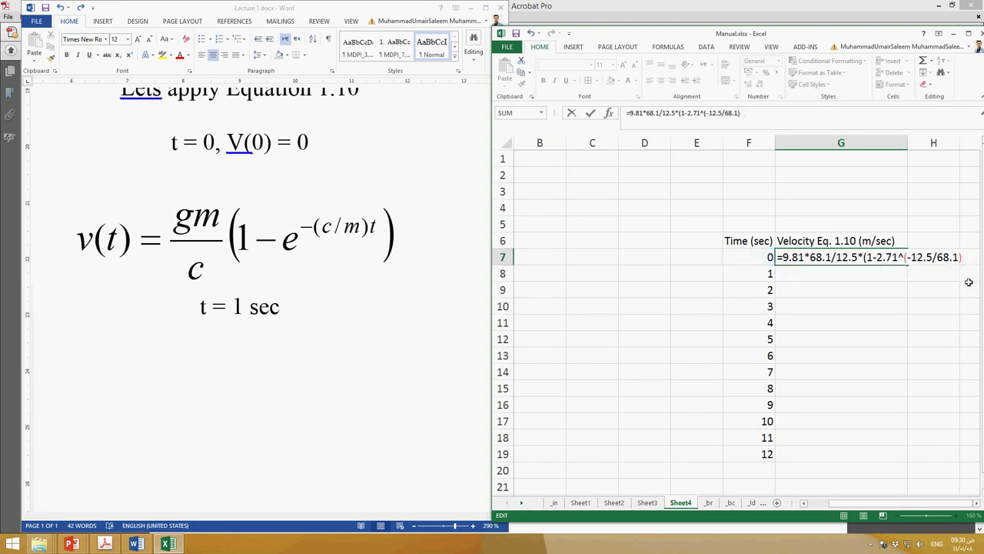
{"action": "type", "text": "*"}
{"action": "left_click", "coordinate": [762, 258]}
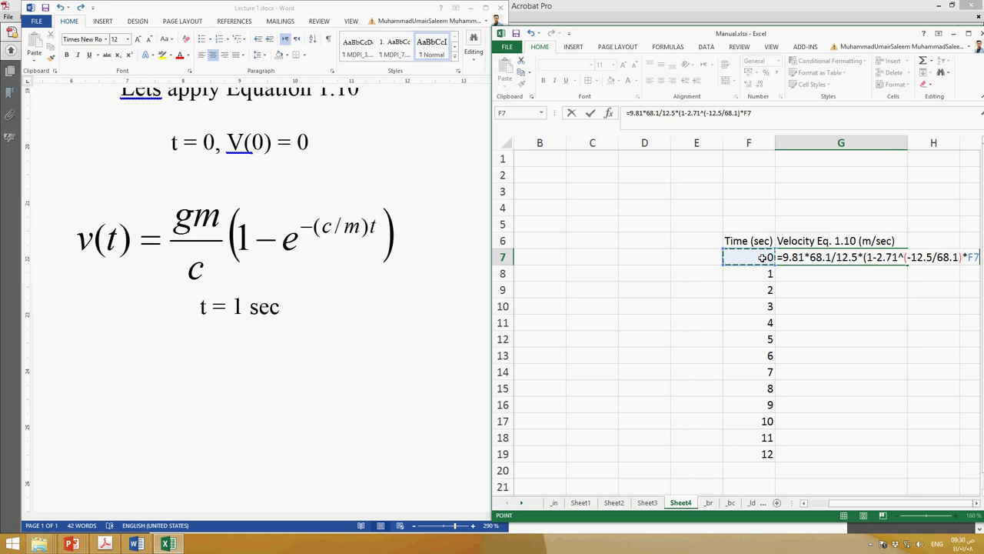
{"action": "key", "text": "BackSpace"}
{"action": "key", "text": "BackSpace"}
{"action": "key", "text": "BackSpace"}
{"action": "key", "text": "BackSpace"}
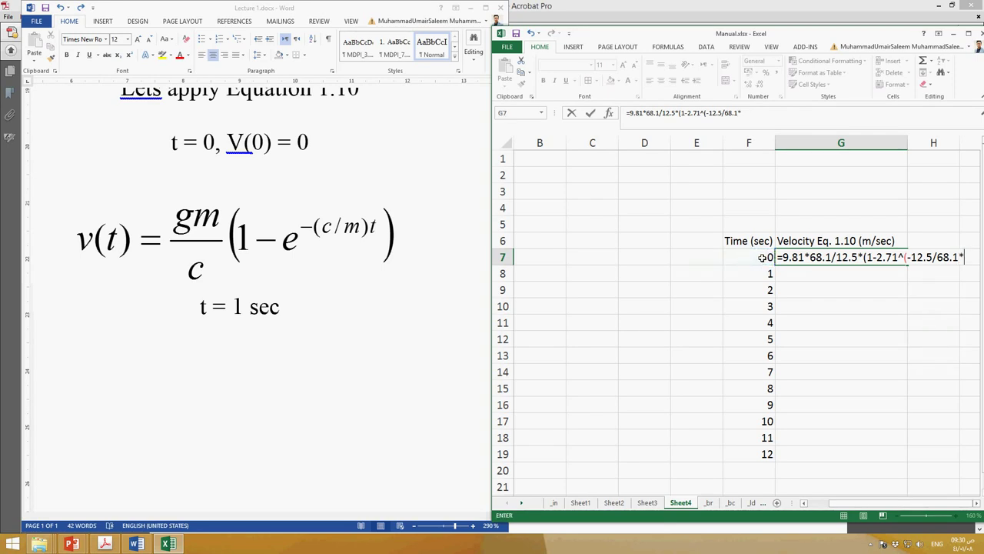
{"action": "left_click", "coordinate": [761, 258]}
{"action": "type", "text": ")"}
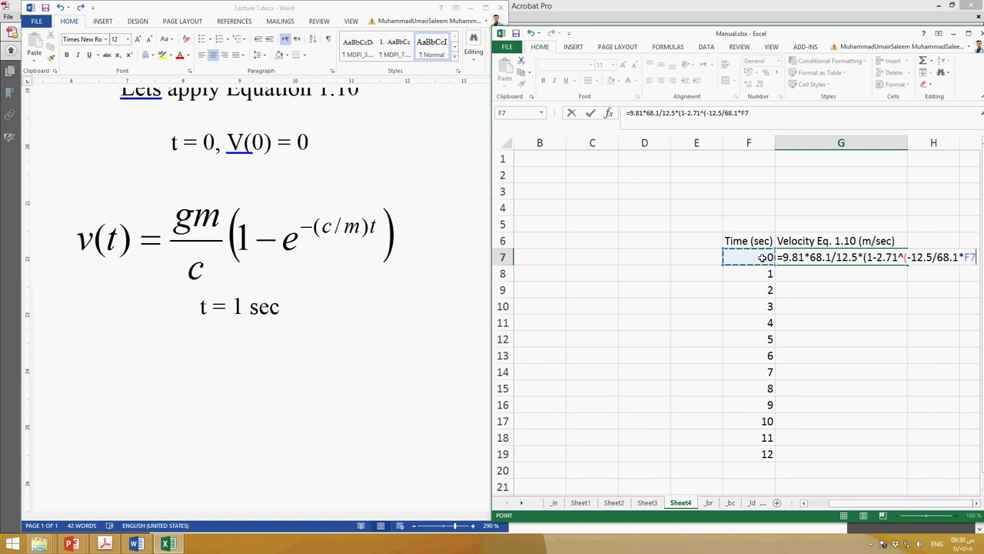
{"action": "type", "text": ")"}
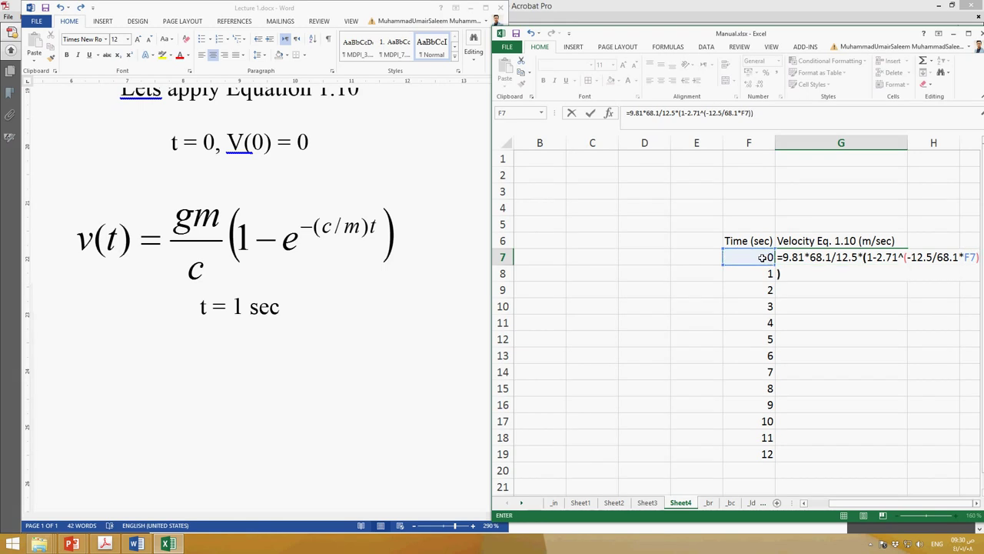
{"action": "key", "text": "Return"}
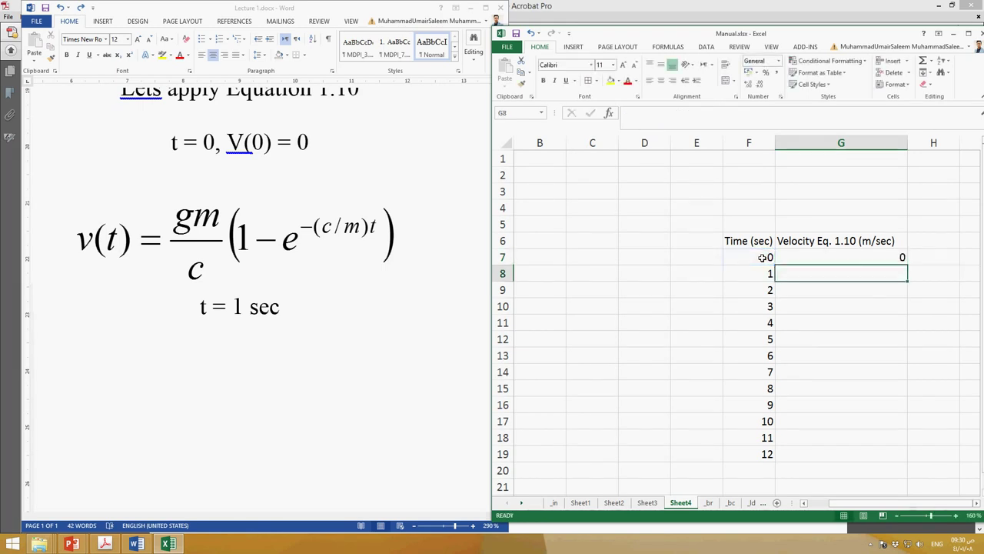
{"action": "key", "text": "Up"}
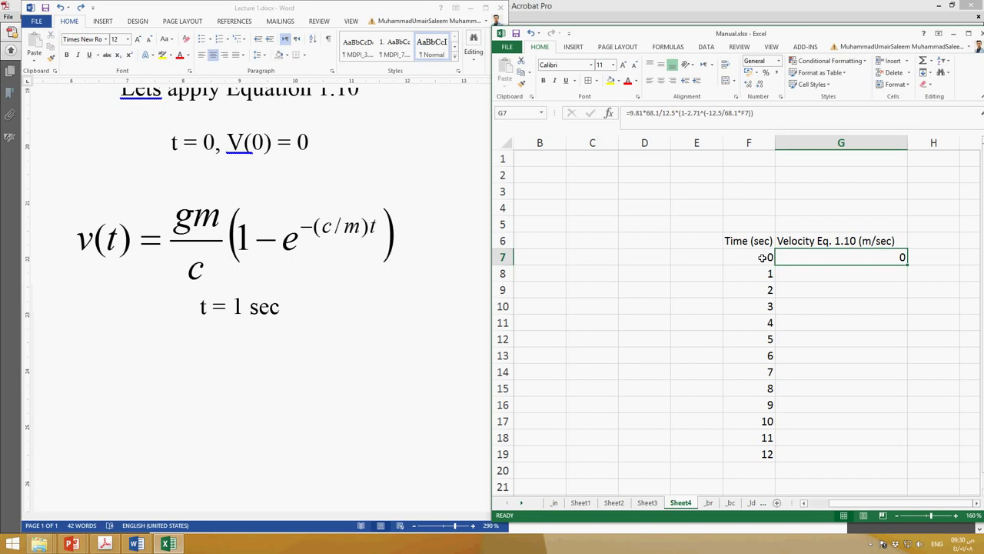
- Copy the velocity formula from G7 into cells G8 through G19 for times 1 to 12 seconds
{"action": "key", "text": "ctrl+c"}
{"action": "key", "text": "Down"}
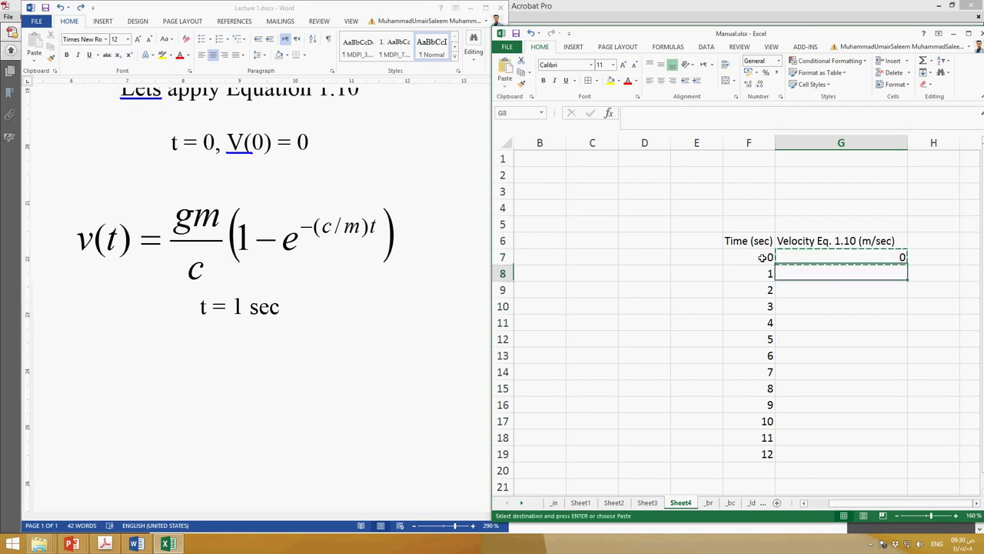
{"action": "key", "text": "shift+Down"}
{"action": "key", "text": "shift+Down"}
{"action": "key", "text": "shift+Down"}
{"action": "key", "text": "shift+Down"}
{"action": "key", "text": "shift+Down"}
{"action": "key", "text": "shift+Down"}
{"action": "key", "text": "shift+Down"}
{"action": "key", "text": "shift+Down"}
{"action": "key", "text": "shift+Down"}
{"action": "key", "text": "shift+Down"}
{"action": "key", "text": "shift+Down"}
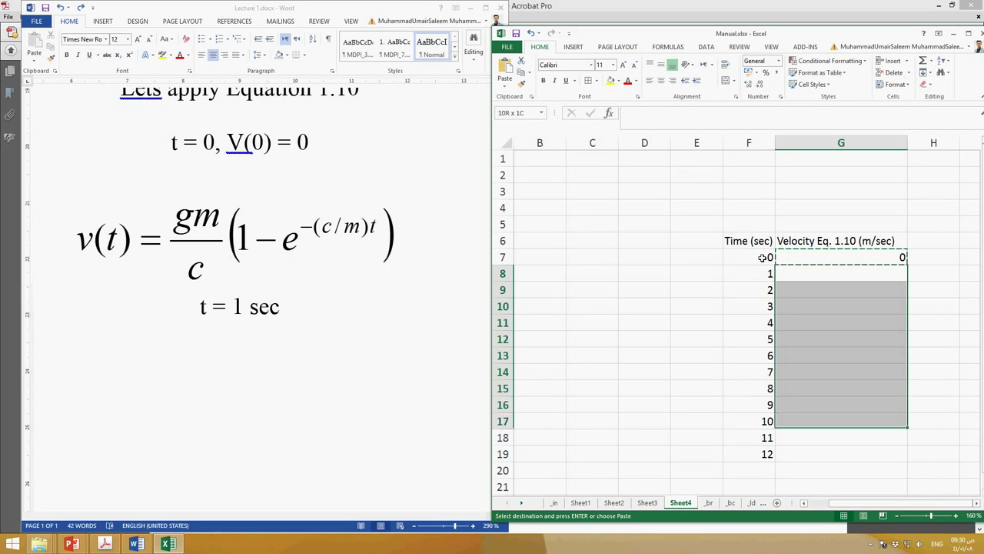
{"action": "key", "text": "ctrl+v"}
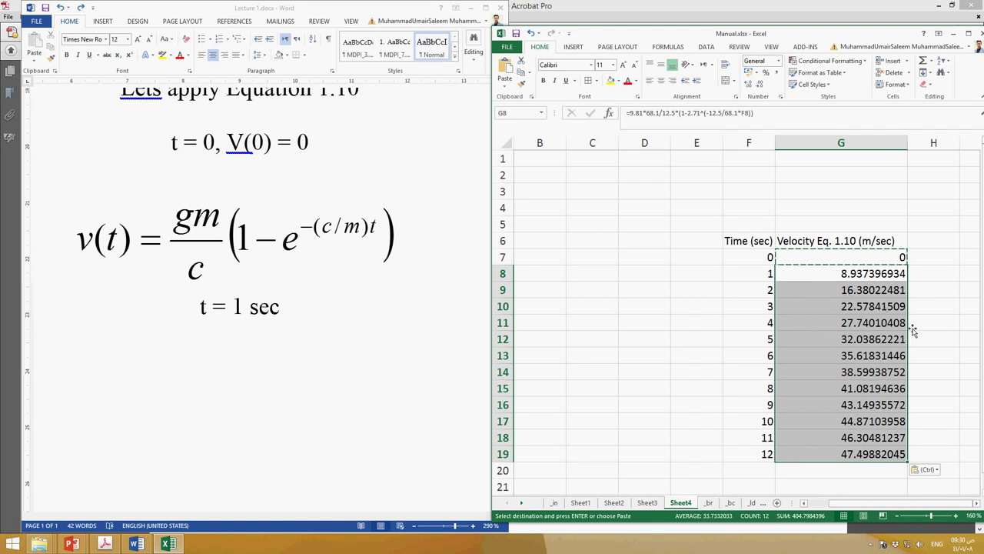
{"action": "left_click", "coordinate": [875, 323]}
{"action": "left_click", "coordinate": [873, 290]}
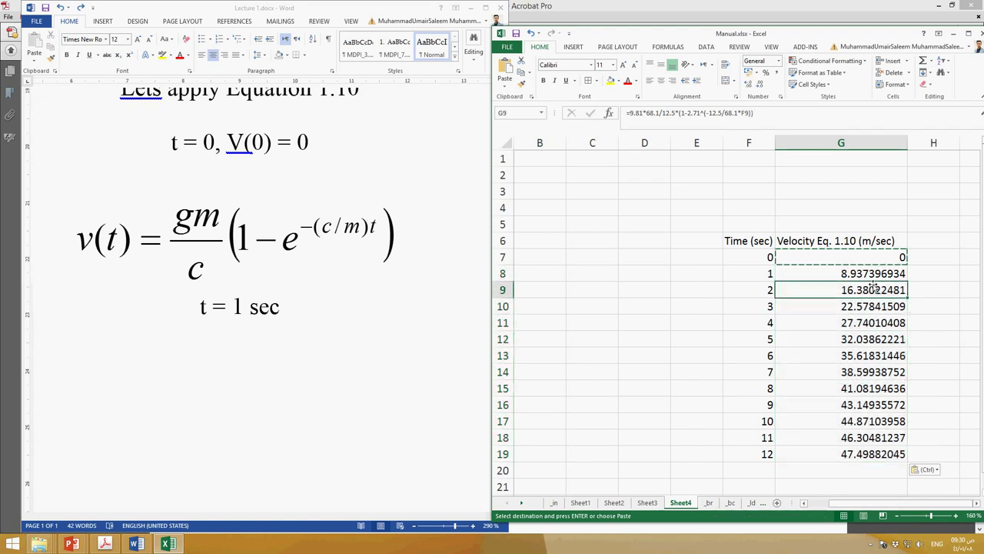
- Format the velocities in G7:G19 to three decimal places
{"action": "key", "text": "Escape"}
{"action": "left_click_drag", "start_coordinate": [873, 260], "coordinate": [883, 453]}
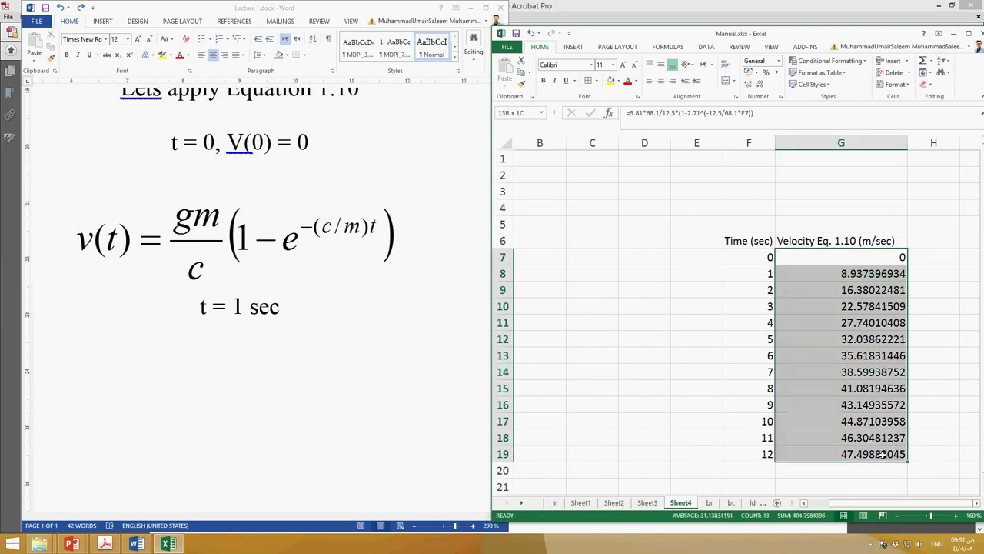
{"action": "left_click", "coordinate": [760, 86]}
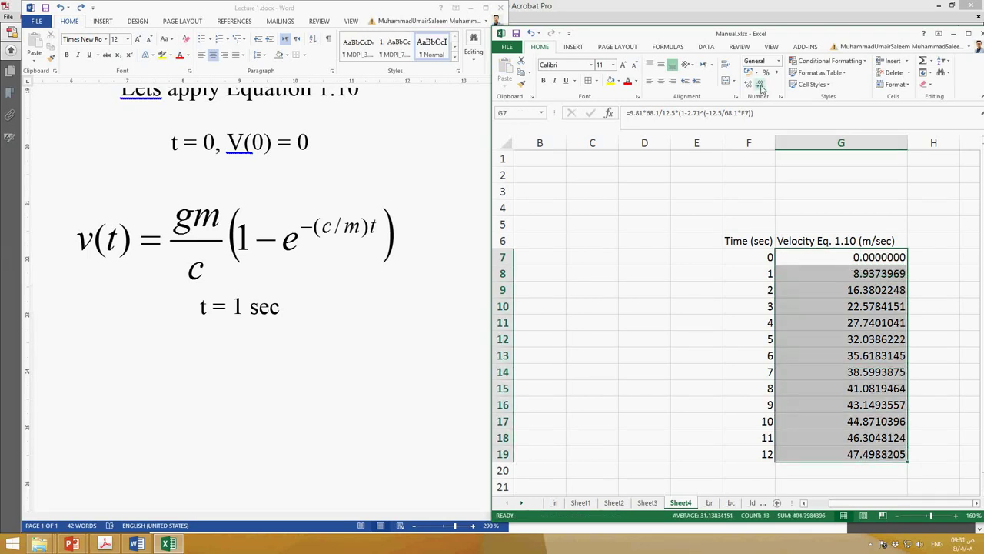
{"action": "left_click", "coordinate": [760, 86]}
{"action": "left_click", "coordinate": [760, 86]}
{"action": "left_click", "coordinate": [760, 86]}
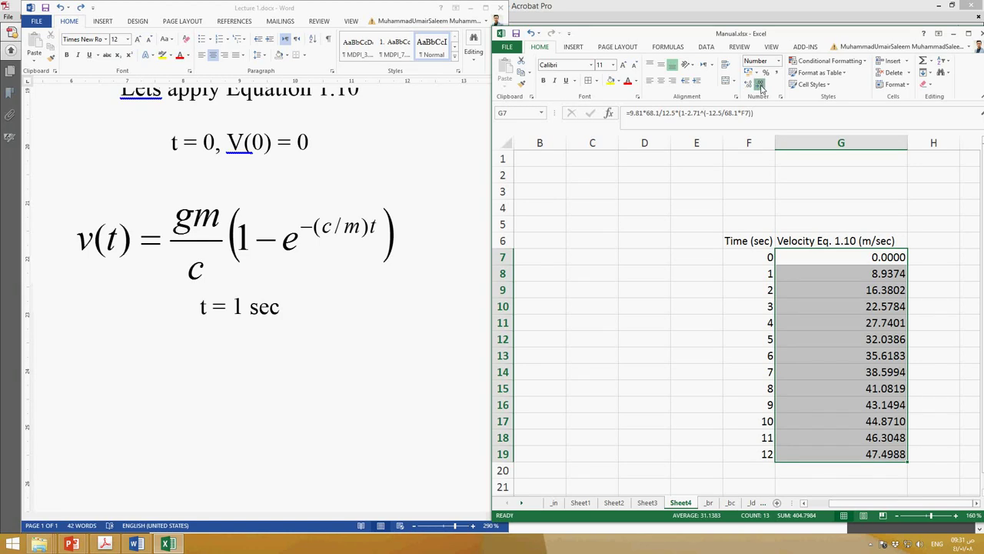
{"action": "left_click", "coordinate": [761, 86]}
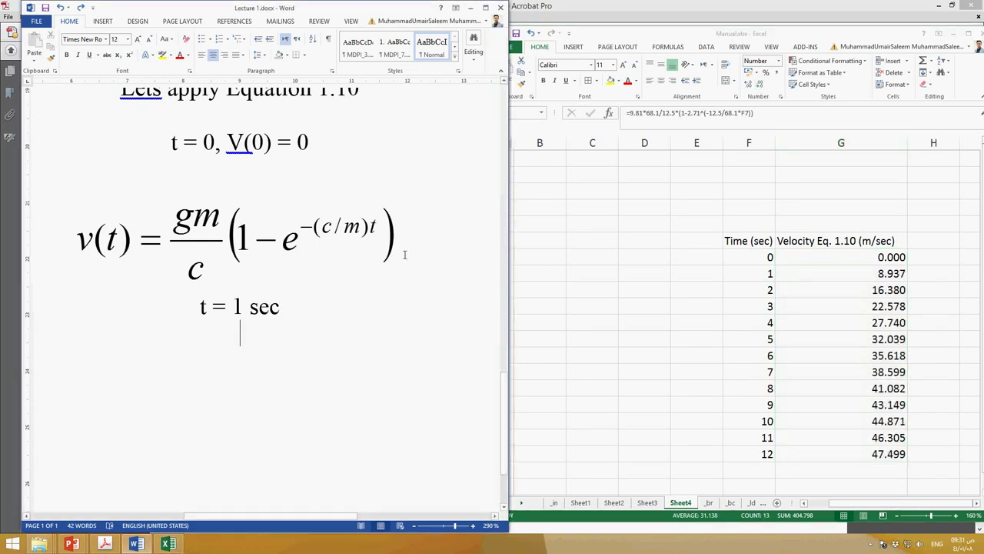
- Switch to Lecture 1.docx, undo to restore the numerical velocity equation with its ti = 0, Vti = 0 condition, and maximize the window
{"action": "left_click", "coordinate": [60, 10]}
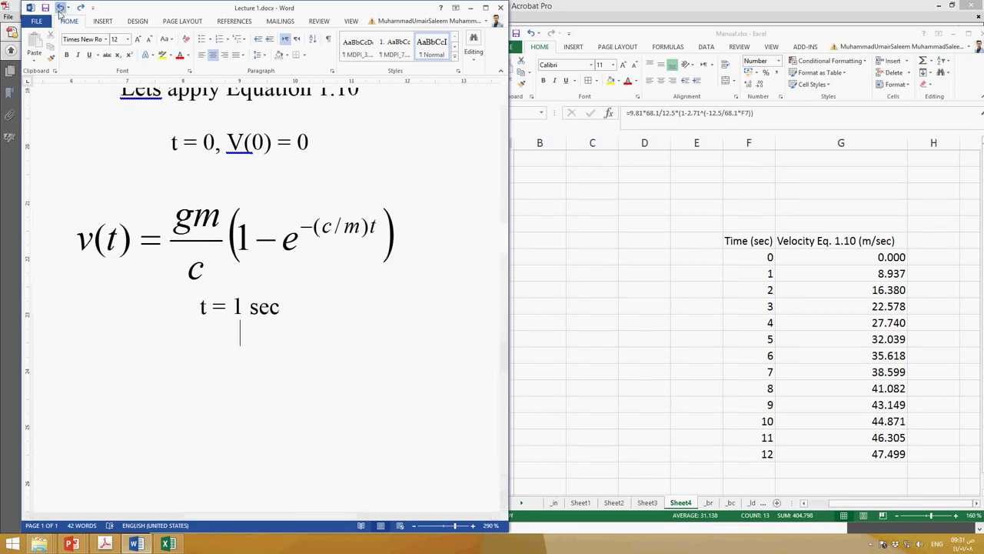
{"action": "left_click", "coordinate": [385, 450]}
{"action": "left_click", "coordinate": [485, 7]}
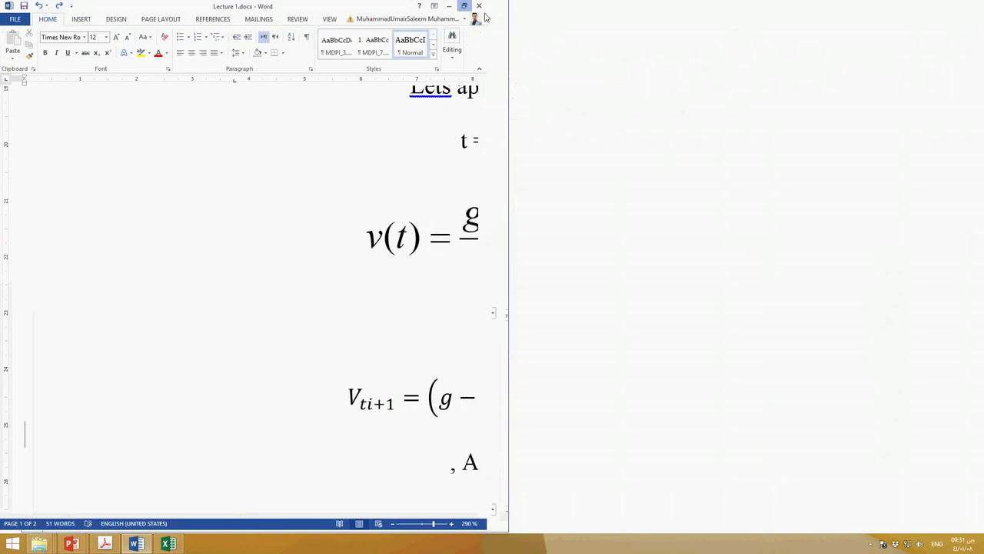
{"action": "left_click", "coordinate": [751, 268]}
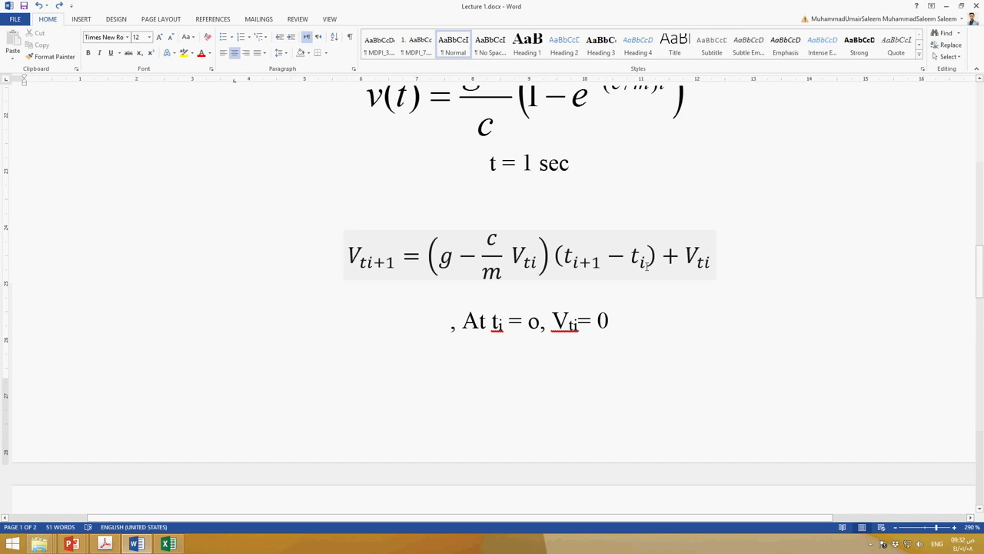
- Undo again to restore the worked velocity calculation for ti+1 = 1 on page 2
{"action": "left_click", "coordinate": [631, 330]}
{"action": "left_click", "coordinate": [40, 9]}
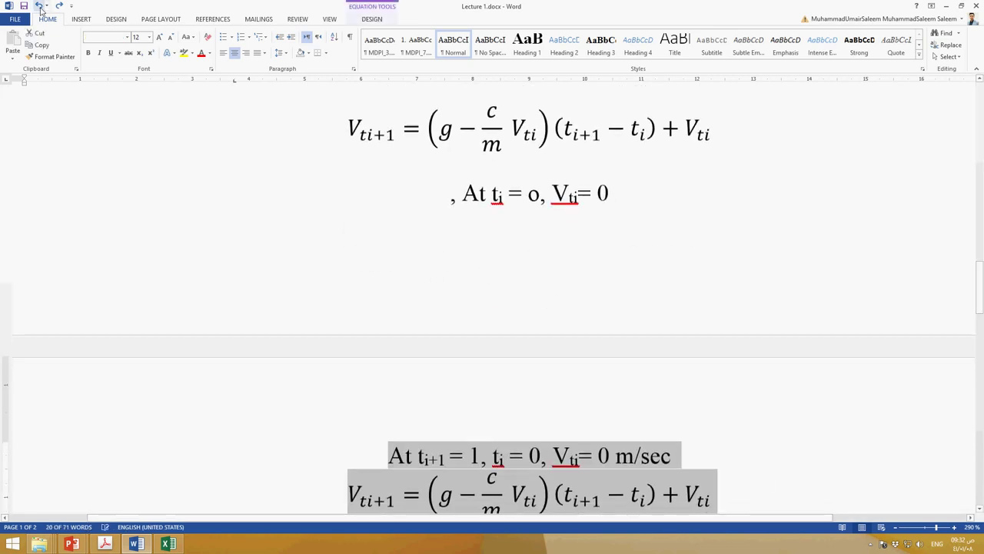
{"action": "left_click", "coordinate": [784, 460]}
{"action": "scroll", "coordinate": [786, 460], "scroll_direction": "down", "scroll_amount": 1}
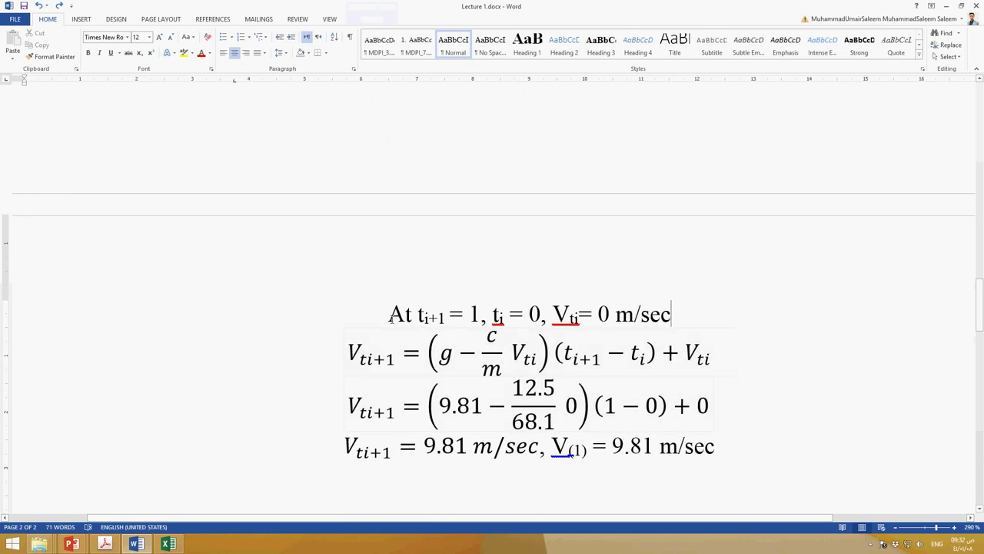
- Examine the numerical velocity equation and the substitution of g, c/m, Vti, ti+1 and ti for the first second
{"action": "scroll", "coordinate": [443, 321], "scroll_direction": "up", "scroll_amount": 3}
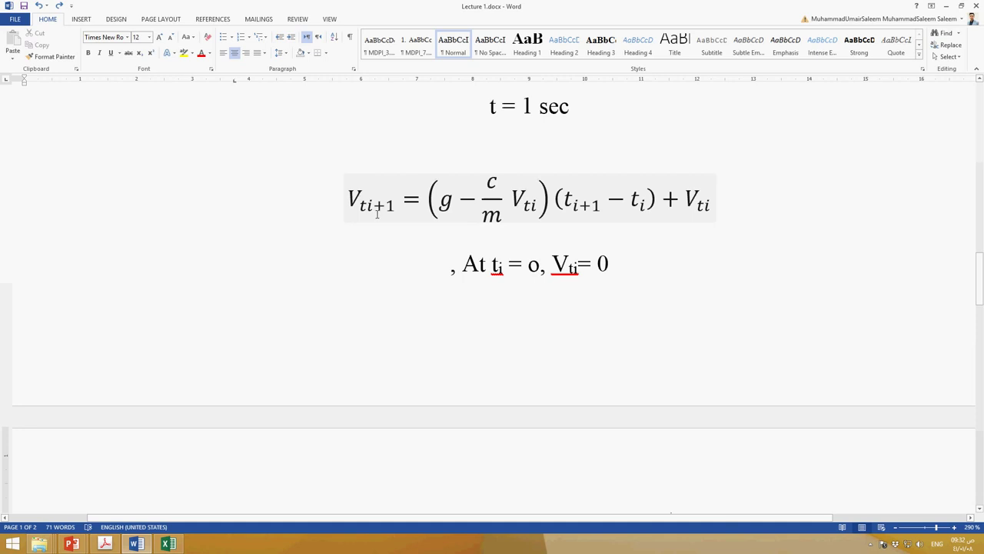
{"action": "left_click_drag", "start_coordinate": [401, 213], "coordinate": [347, 205]}
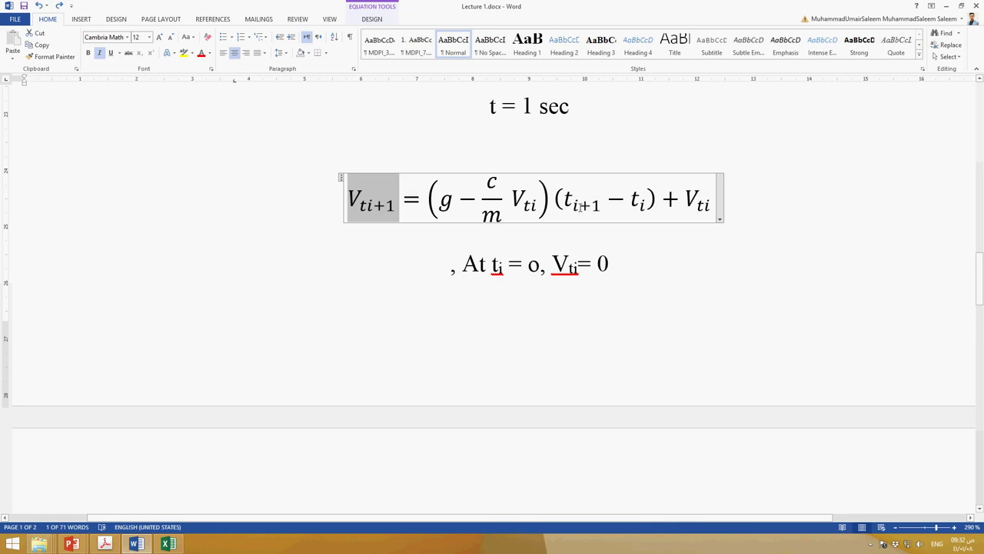
{"action": "left_click", "coordinate": [423, 334]}
{"action": "scroll", "coordinate": [424, 334], "scroll_direction": "down", "scroll_amount": 5}
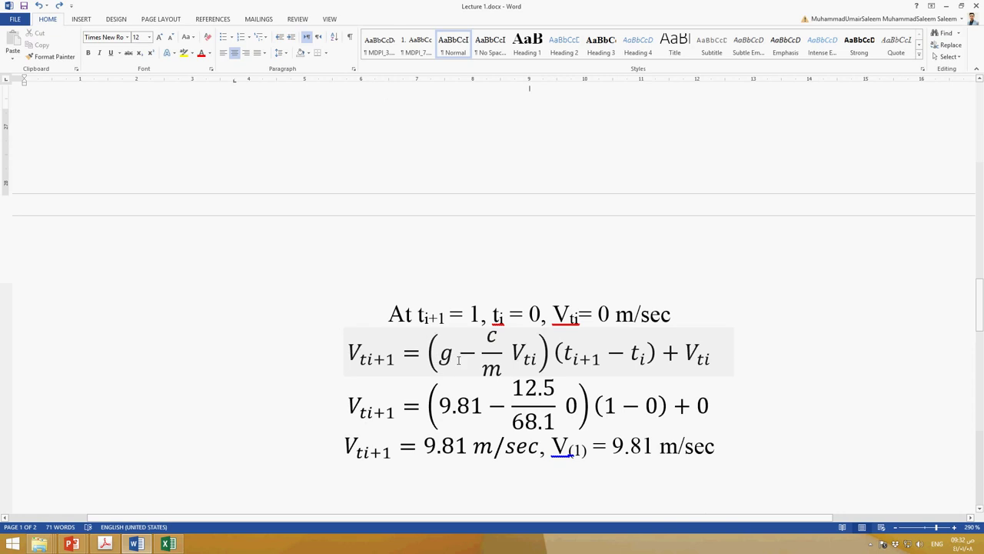
{"action": "left_click_drag", "start_coordinate": [422, 316], "coordinate": [608, 322]}
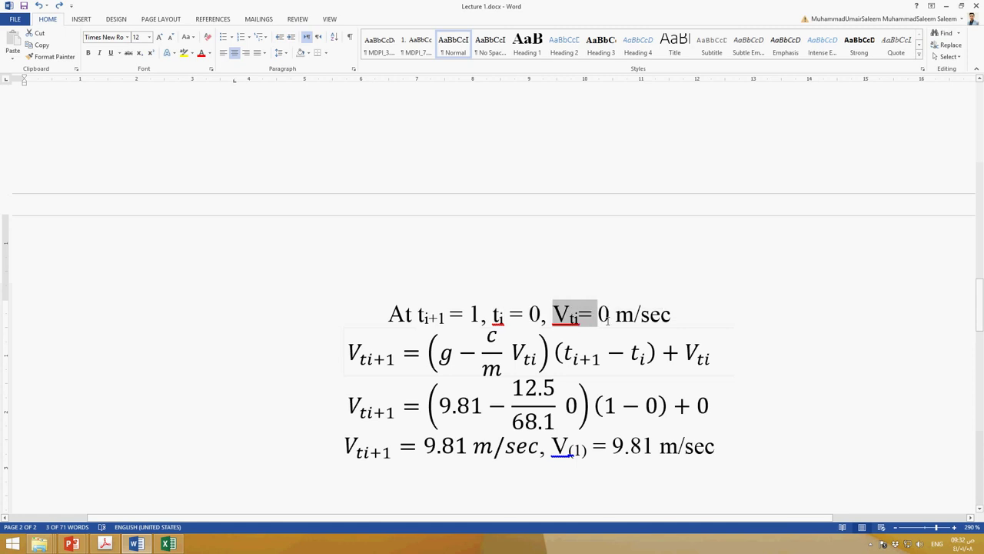
{"action": "left_click", "coordinate": [455, 362]}
{"action": "left_click", "coordinate": [479, 408]}
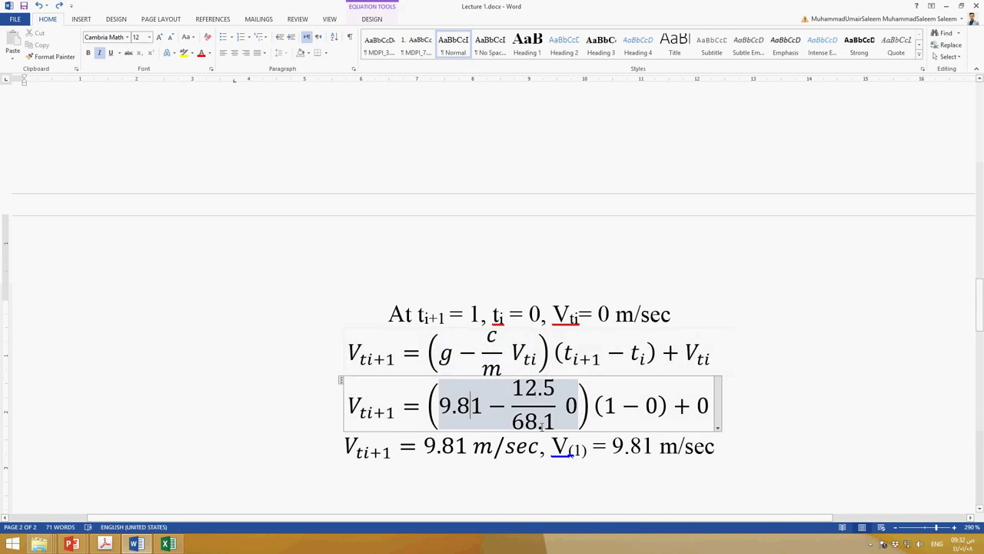
{"action": "double_click", "coordinate": [520, 356]}
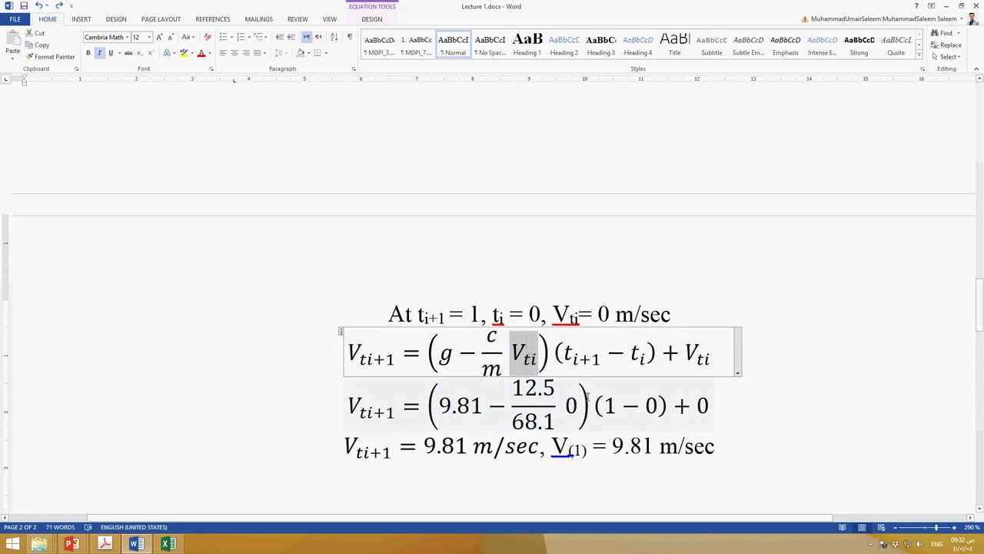
{"action": "double_click", "coordinate": [571, 356]}
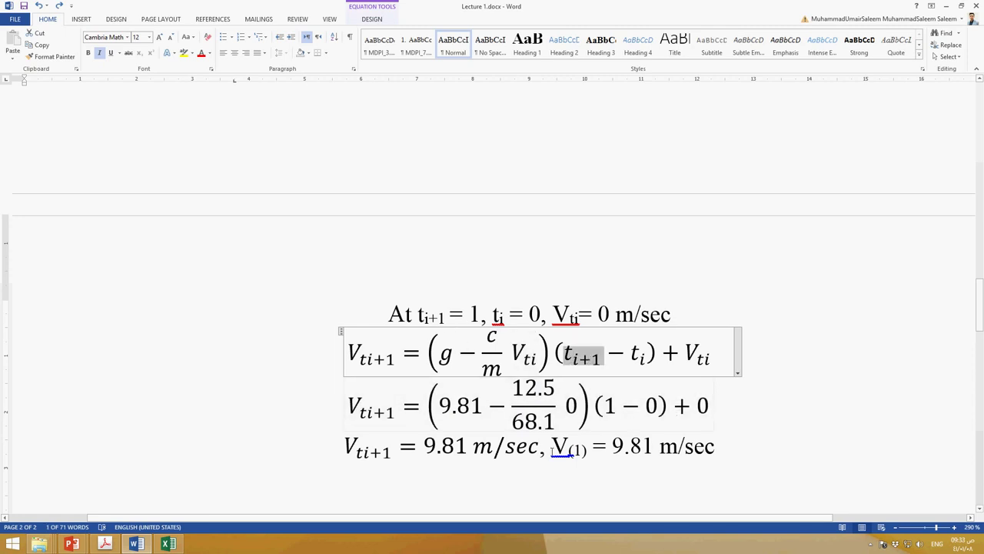
{"action": "left_click", "coordinate": [653, 471]}
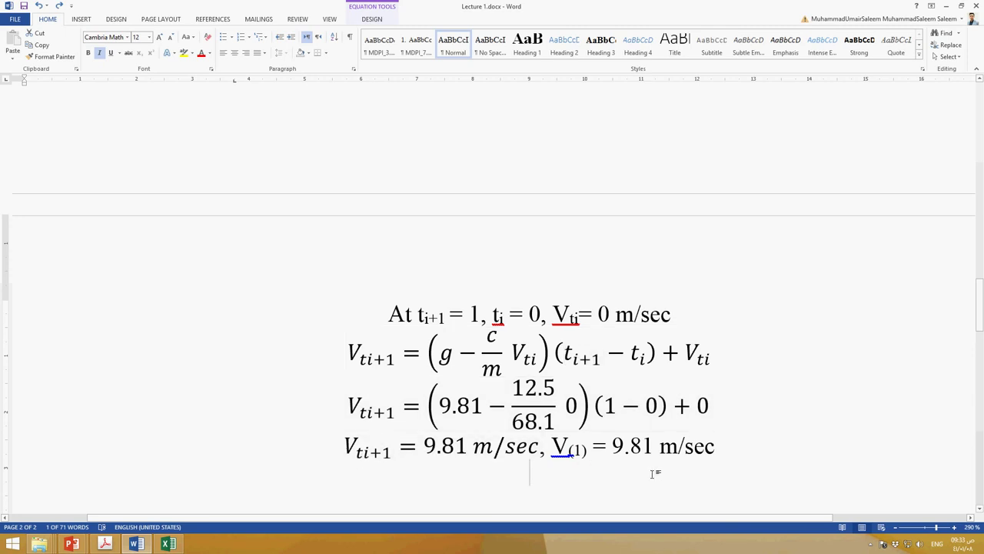
- Switch to the Manual.xlsx workbook, move its window over the middle of the document, and center the velocities in G7:G19
{"action": "key", "text": "alt+Tab"}
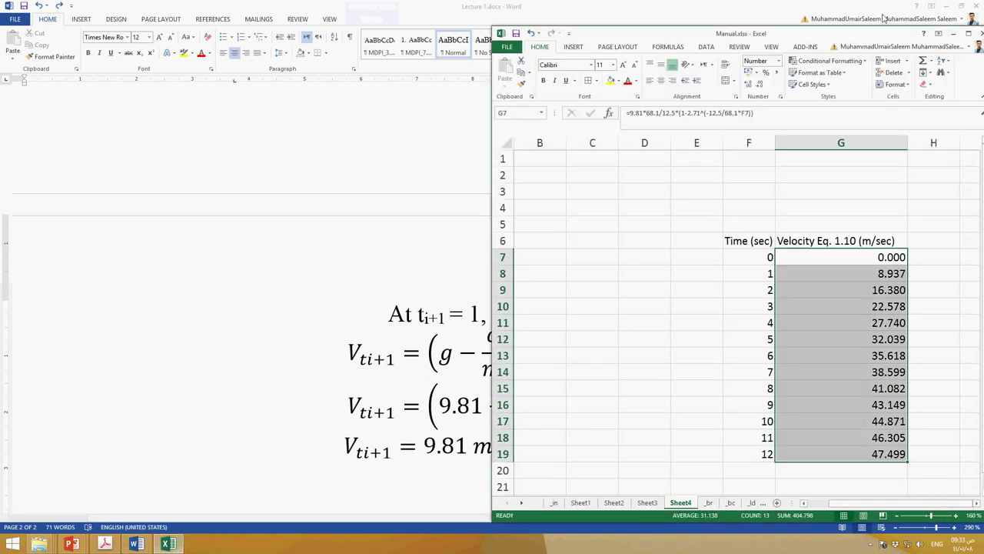
{"action": "left_click_drag", "start_coordinate": [868, 37], "coordinate": [676, 31]}
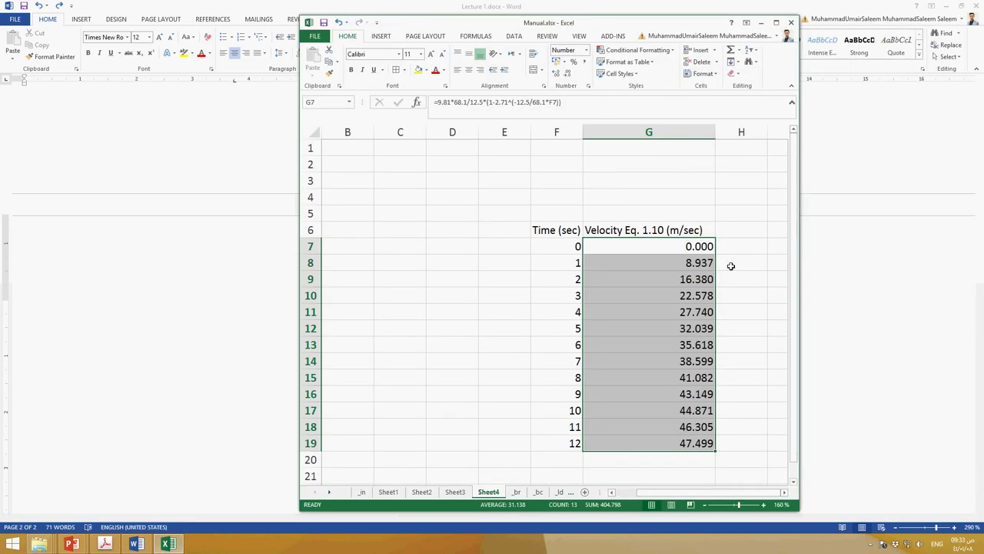
{"action": "left_click", "coordinate": [733, 270]}
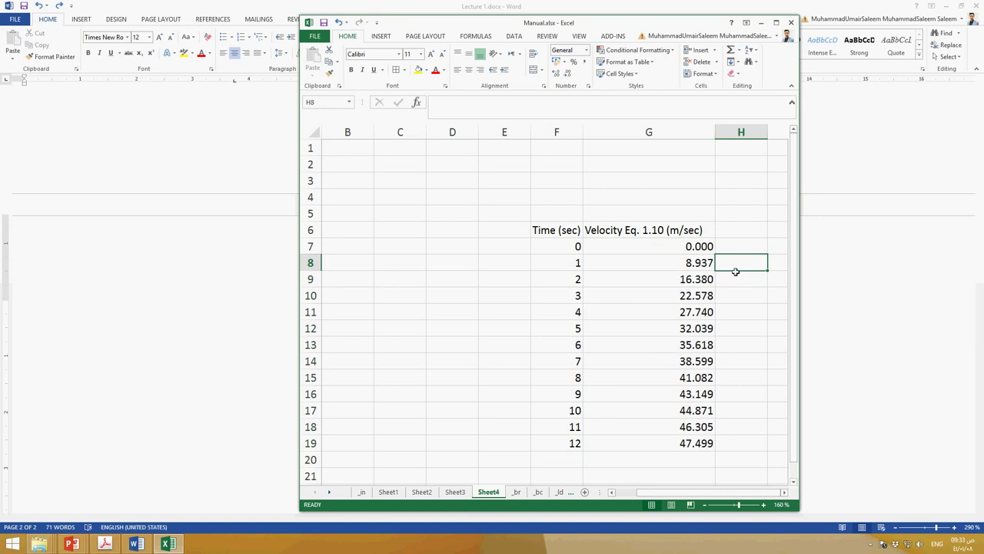
{"action": "left_click", "coordinate": [738, 231]}
{"action": "left_click_drag", "start_coordinate": [667, 246], "coordinate": [683, 444]}
{"action": "left_click_drag", "start_coordinate": [623, 247], "coordinate": [641, 443]}
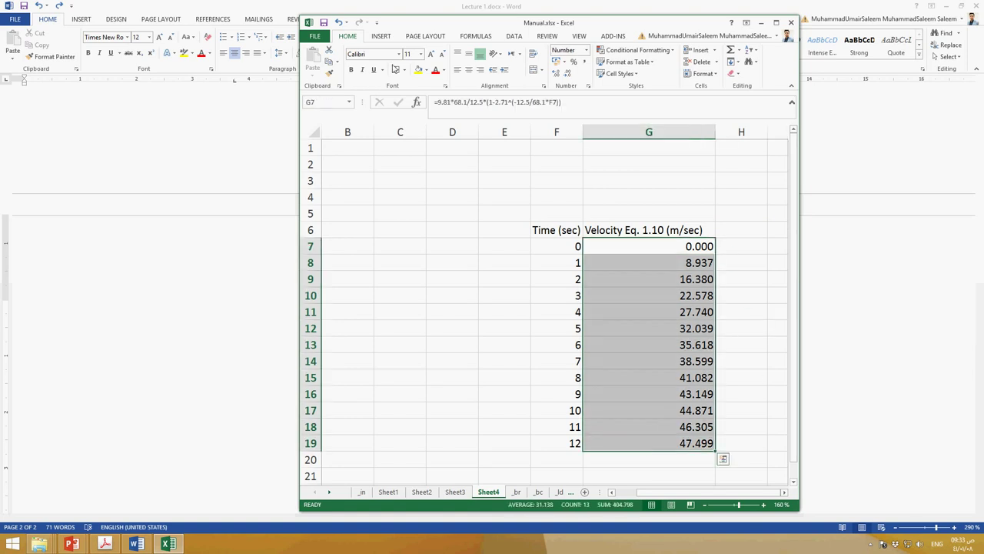
{"action": "left_click", "coordinate": [469, 69]}
- Narrow column G slightly, copy its velocity header from G6 into H6, and widen column H
{"action": "left_click", "coordinate": [694, 230]}
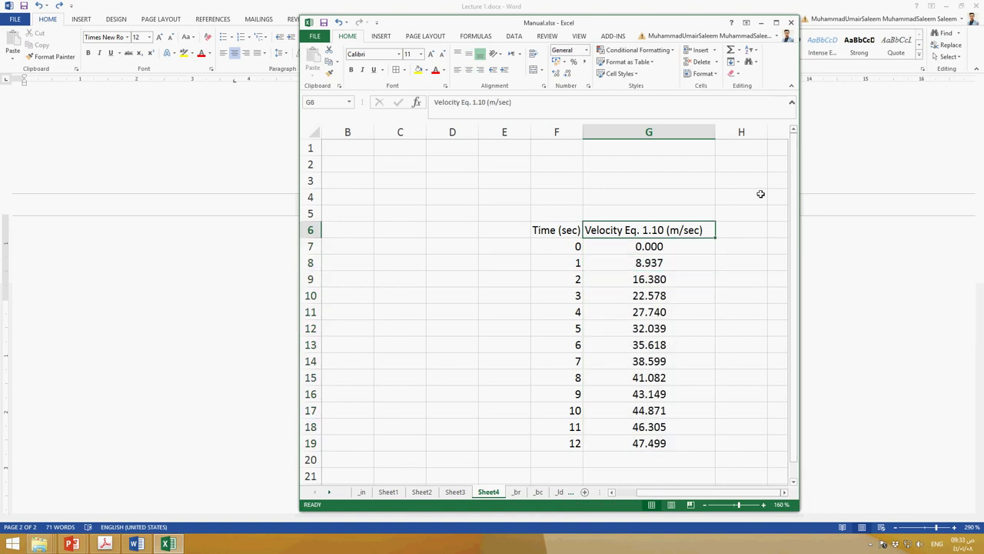
{"action": "left_click_drag", "start_coordinate": [716, 134], "coordinate": [709, 135]}
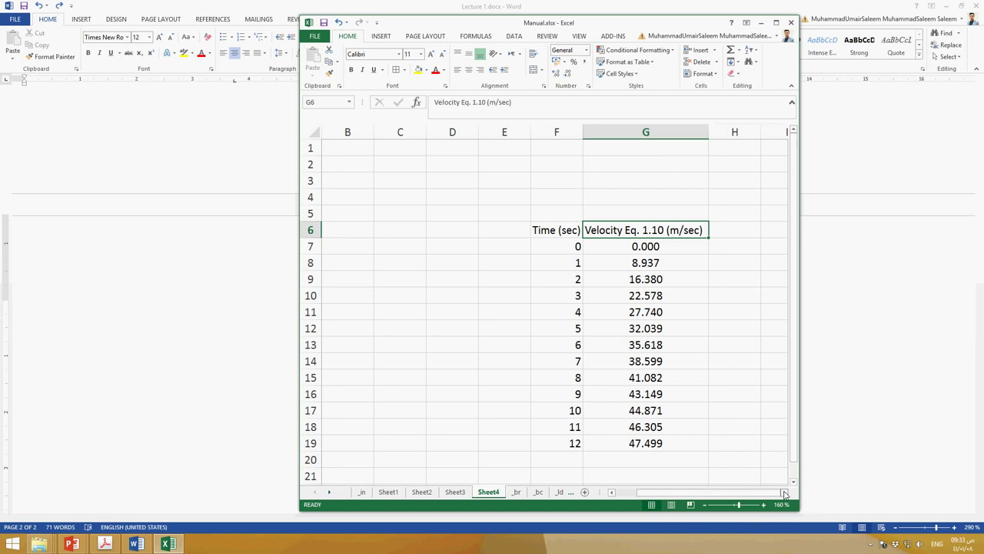
{"action": "scroll", "coordinate": [539, 269], "scroll_direction": "right", "scroll_amount": 3}
{"action": "key", "text": "ctrl+c"}
{"action": "left_click", "coordinate": [579, 232]}
{"action": "key", "text": "ctrl+v"}
{"action": "left_click_drag", "start_coordinate": [606, 132], "coordinate": [663, 148]}
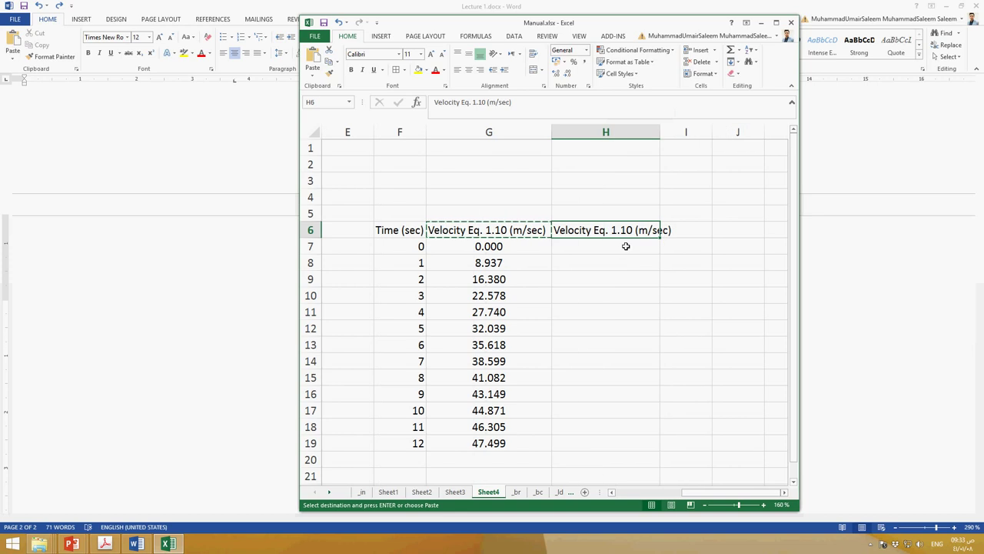
- Change the header in H6 to Velocity Eq. 1.12 (m/sec)
{"action": "double_click", "coordinate": [633, 231]}
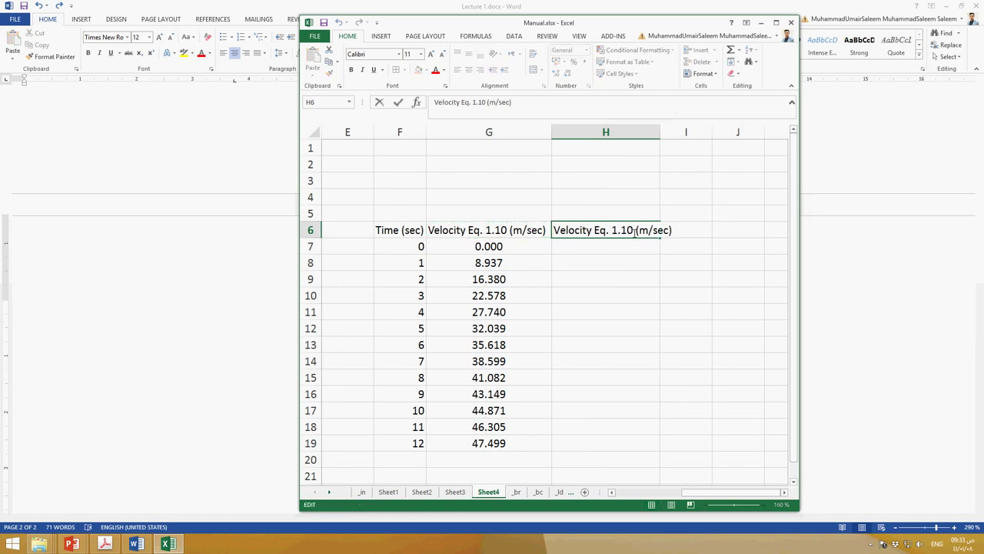
{"action": "left_click_drag", "start_coordinate": [635, 231], "coordinate": [627, 231]}
{"action": "type", "text": "2"}
{"action": "key", "text": "Return"}
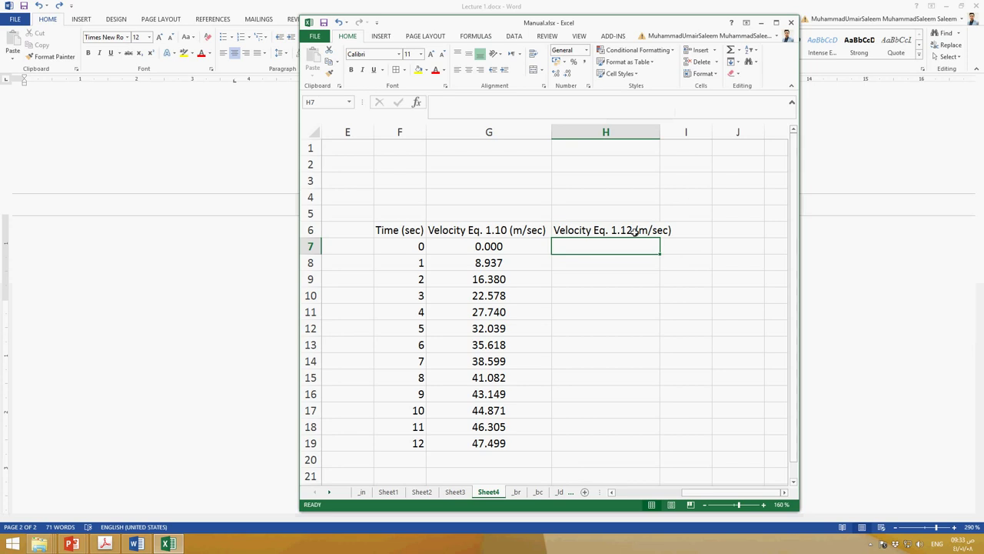
- Enter the Equation 1.12 velocities 0 in H7 and 9.81 in H8 for times 0 and 1 second
{"action": "type", "text": "0"}
{"action": "key", "text": "Return"}
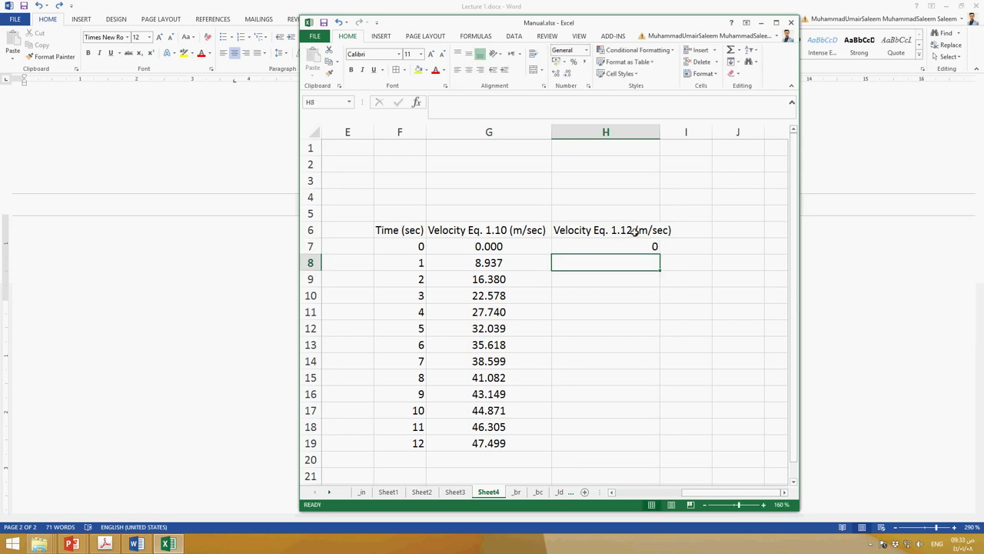
{"action": "type", "text": "9.81"}
{"action": "key", "text": "Return"}
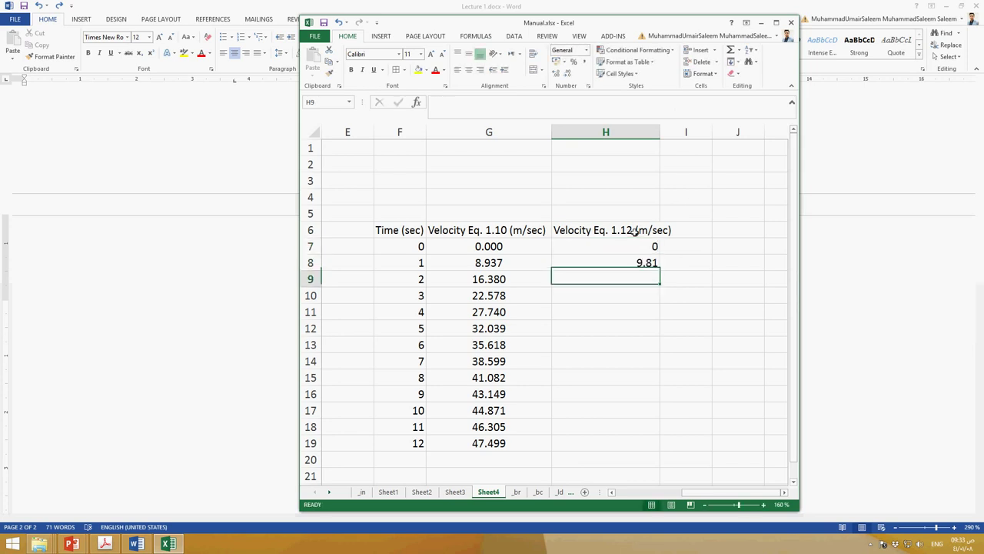
- Switch to Lecture 1.docx and bring back the worked calculation for ti+1 = 2, giving V(2) = 17.85 m/sec, below the V(1) result
{"action": "left_click", "coordinate": [158, 395]}
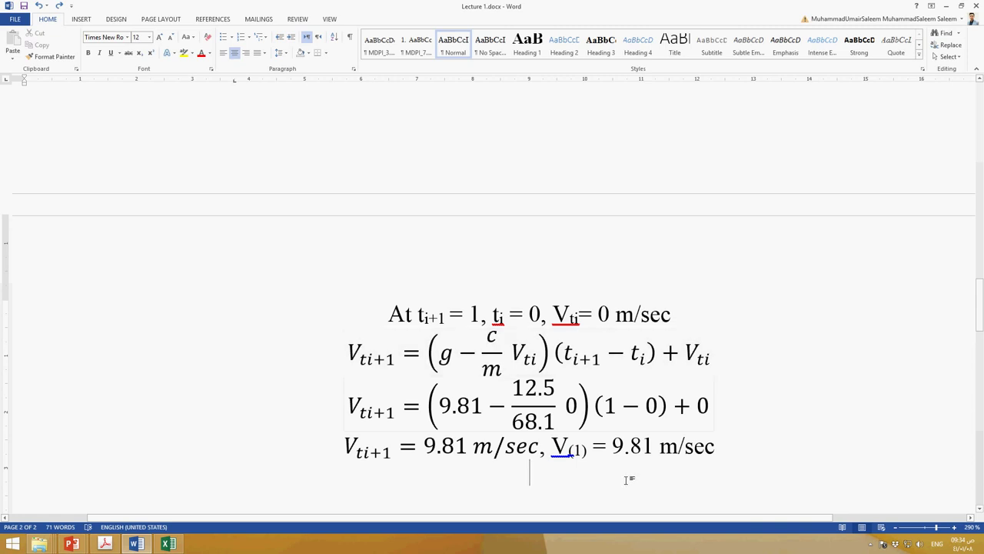
{"action": "scroll", "coordinate": [529, 492], "scroll_direction": "down", "scroll_amount": 3}
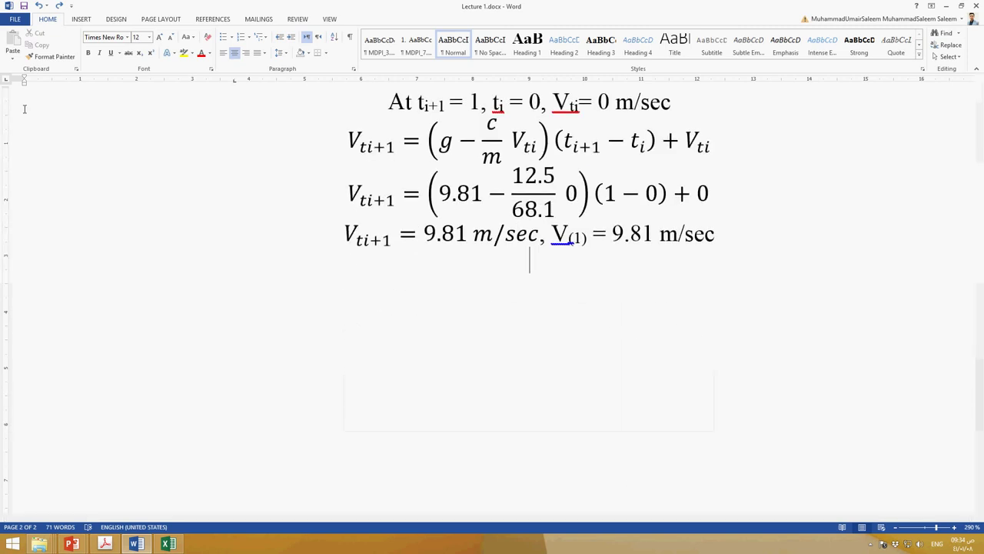
{"action": "scroll", "coordinate": [406, 359], "scroll_direction": "up", "scroll_amount": 2}
{"action": "key", "text": "ctrl+v"}
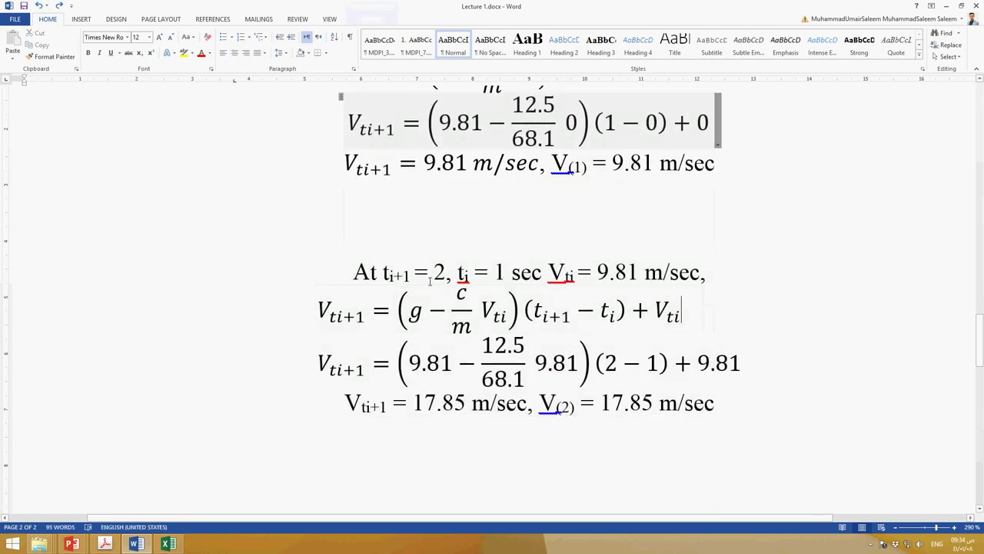
- Examine how ti = 1 and the V(1) result carry over into the calculation for ti+1 = 2
{"action": "scroll", "coordinate": [438, 361], "scroll_direction": "up", "scroll_amount": 1}
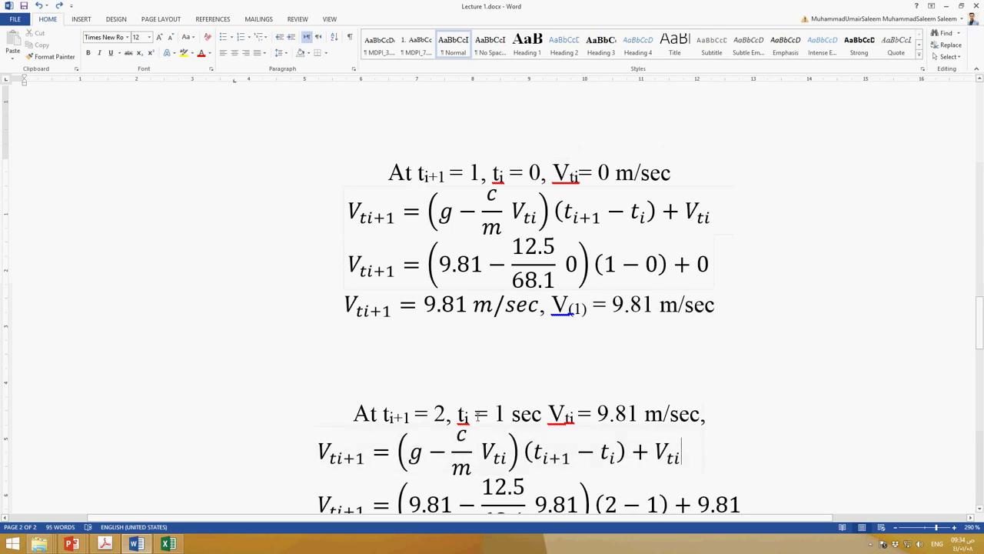
{"action": "left_click_drag", "start_coordinate": [459, 415], "coordinate": [511, 417]}
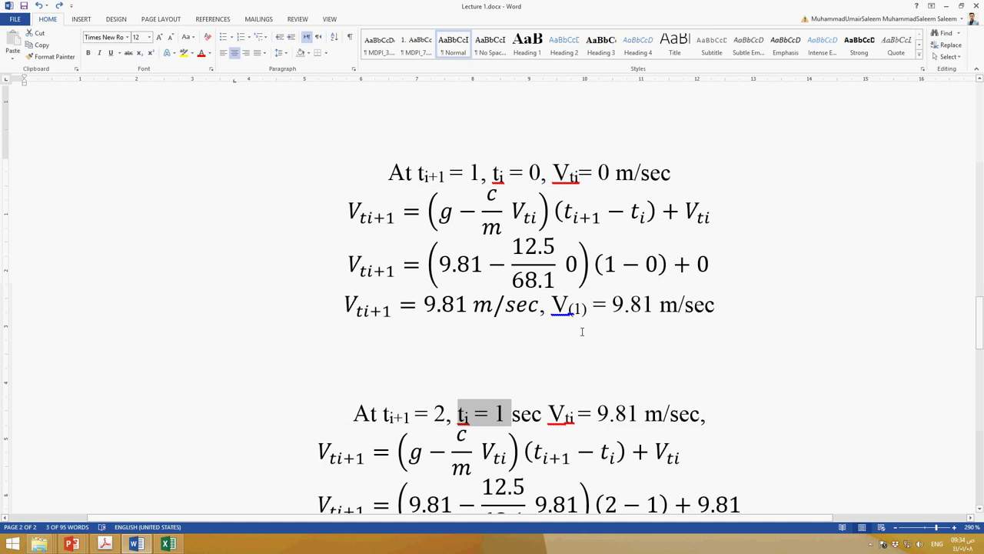
{"action": "left_click_drag", "start_coordinate": [741, 303], "coordinate": [613, 304]}
{"action": "left_click", "coordinate": [532, 354]}
{"action": "left_click_drag", "start_coordinate": [715, 304], "coordinate": [563, 311]}
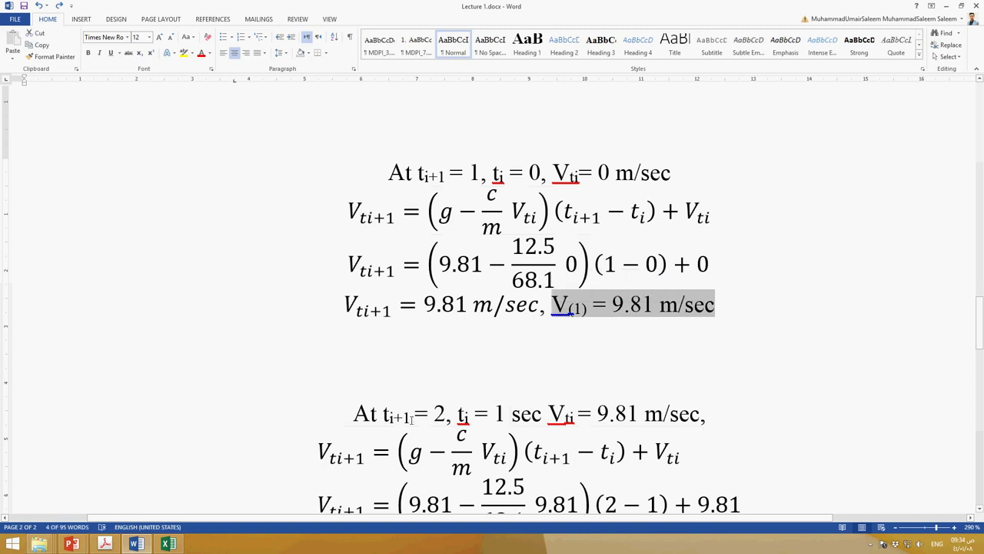
{"action": "scroll", "coordinate": [412, 419], "scroll_direction": "down", "scroll_amount": 2}
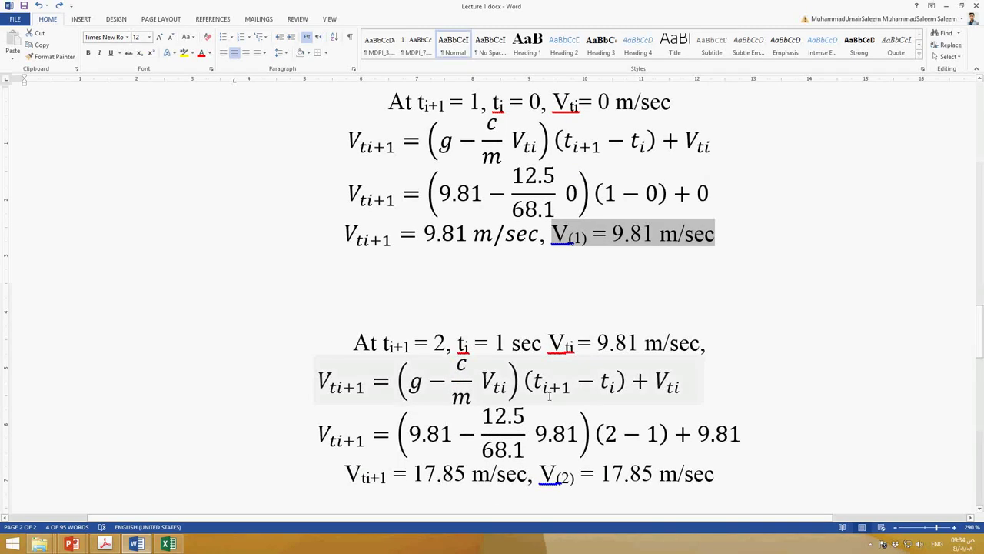
- Examine how Vti, ti+1 and ti in the ti+1 = 2 equation correspond to the substituted values and the V(2) result
{"action": "double_click", "coordinate": [493, 388]}
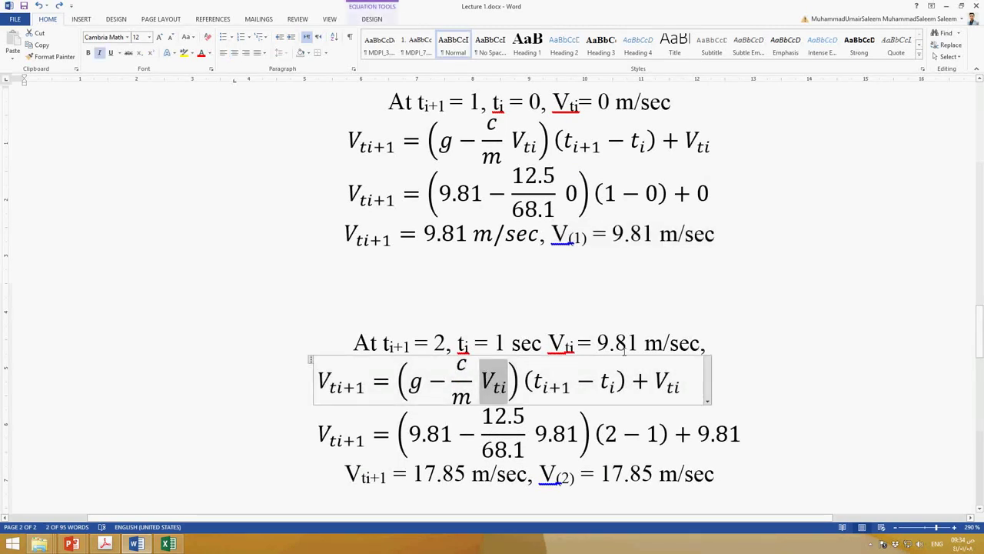
{"action": "left_click", "coordinate": [507, 388]}
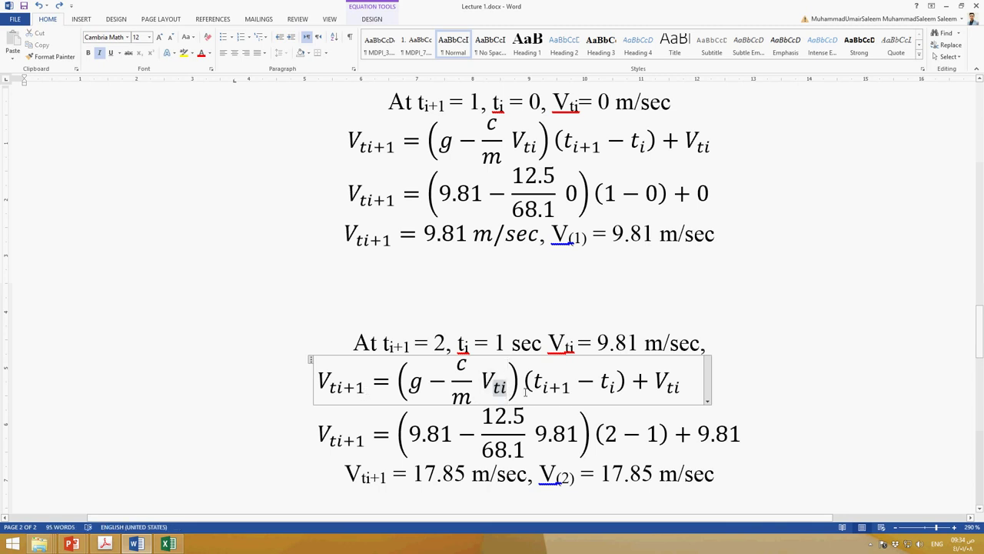
{"action": "left_click", "coordinate": [610, 386]}
{"action": "double_click", "coordinate": [610, 389]}
{"action": "double_click", "coordinate": [500, 387]}
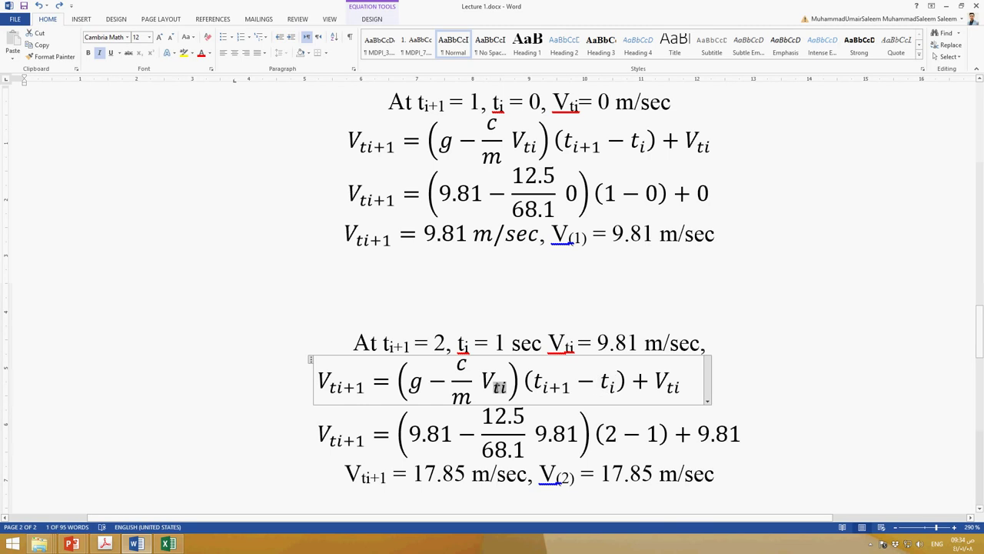
{"action": "left_click_drag", "start_coordinate": [500, 387], "coordinate": [481, 384]}
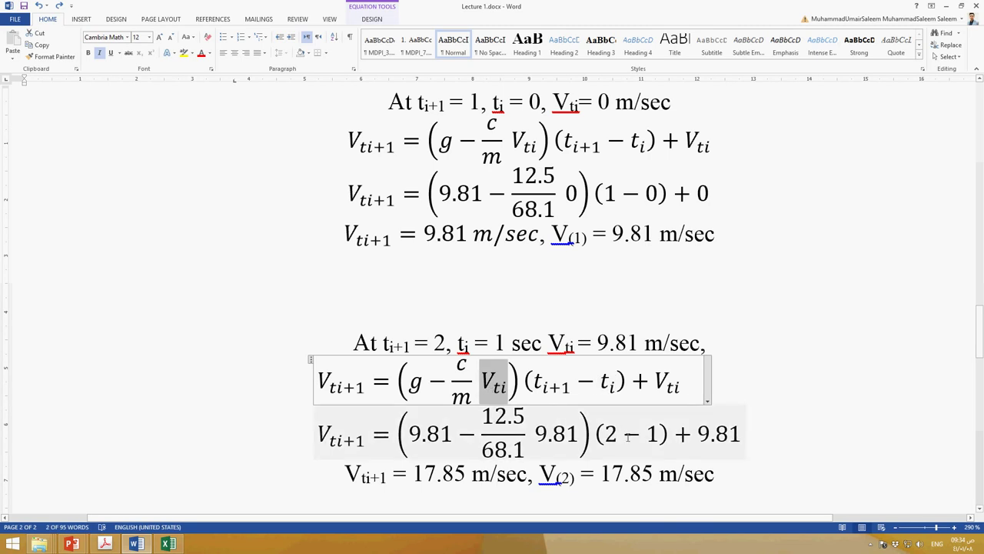
{"action": "left_click_drag", "start_coordinate": [573, 390], "coordinate": [553, 392]}
{"action": "left_click_drag", "start_coordinate": [374, 448], "coordinate": [338, 454]}
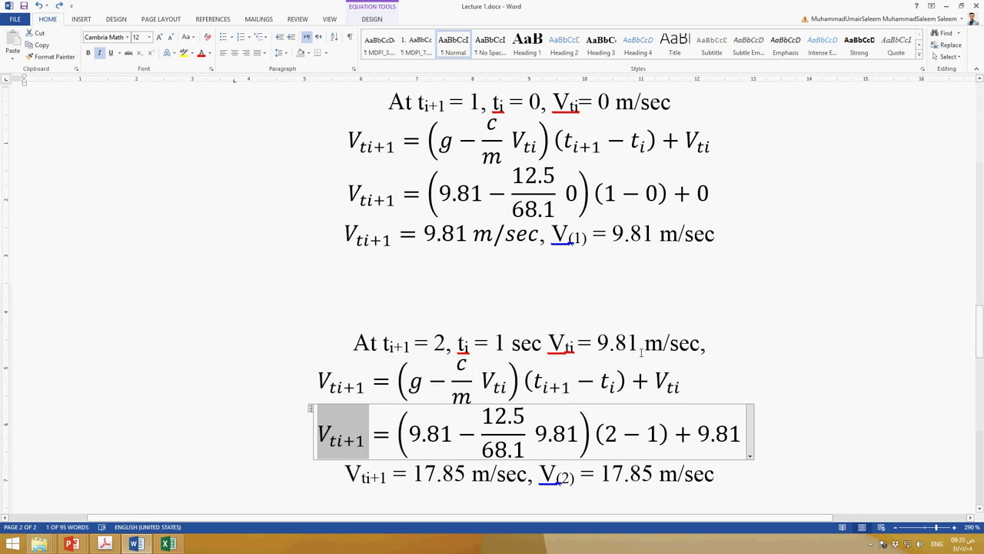
{"action": "left_click", "coordinate": [743, 483]}
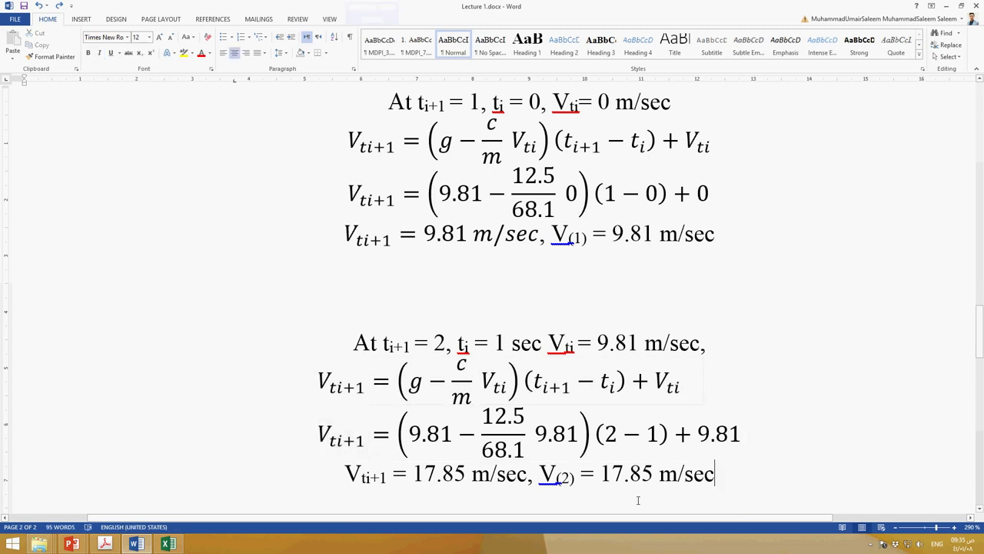
- Bring back the deleted worked calculation for ti+1 = 3 below the V(2) result by undoing the last change
{"action": "scroll", "coordinate": [633, 502], "scroll_direction": "down", "scroll_amount": 3}
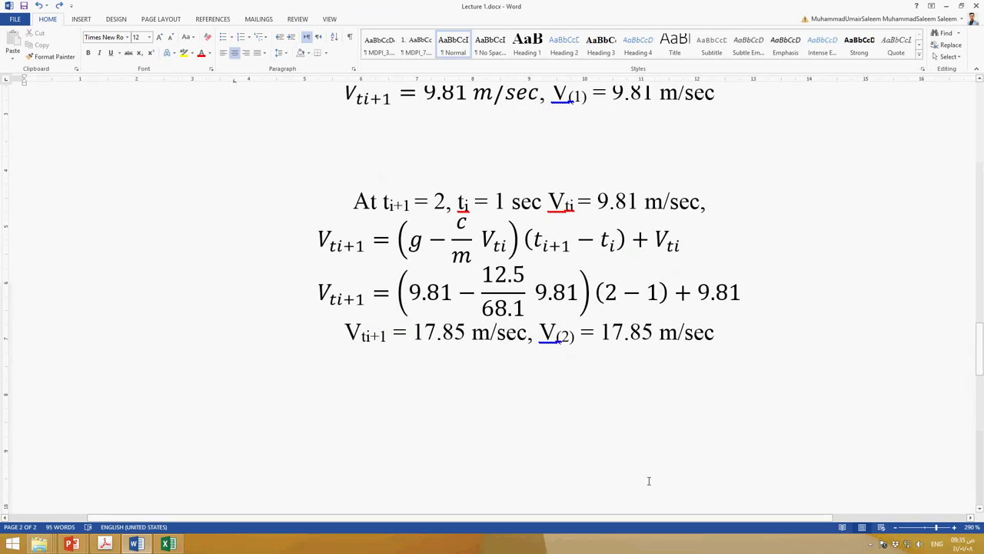
{"action": "left_click", "coordinate": [41, 6]}
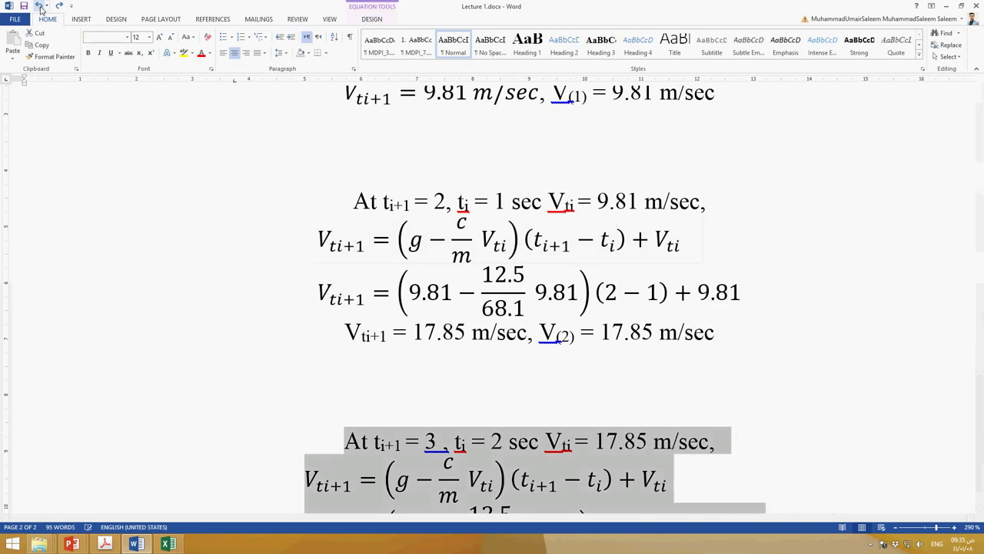
{"action": "left_click", "coordinate": [567, 380]}
{"action": "scroll", "coordinate": [567, 380], "scroll_direction": "down", "scroll_amount": 3}
{"action": "scroll", "coordinate": [567, 380], "scroll_direction": "up", "scroll_amount": 3}
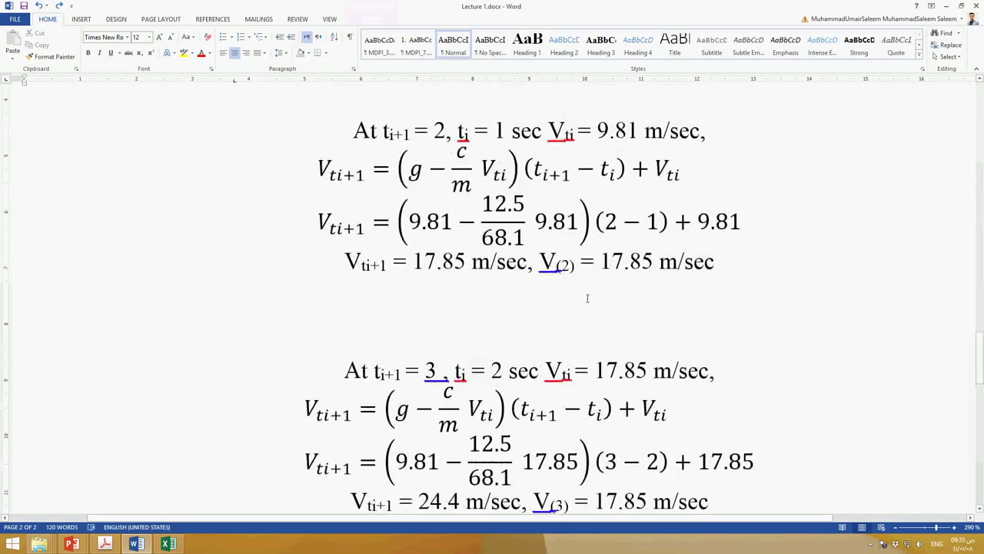
- Check the inputs and substituted times of the ti+1 = 3 calculation and correct its V(3) result to 24.4 m/sec
{"action": "double_click", "coordinate": [460, 371]}
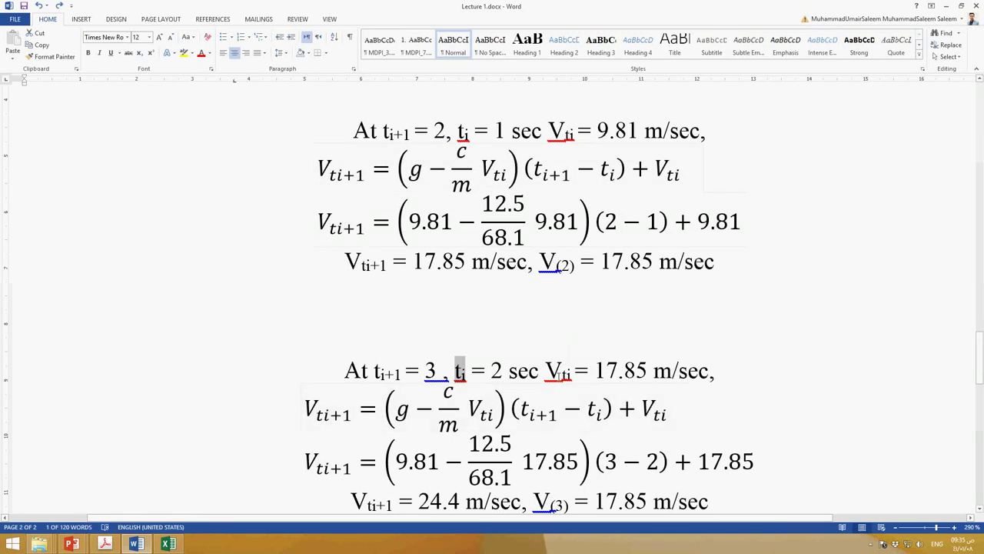
{"action": "left_click_drag", "start_coordinate": [546, 372], "coordinate": [573, 372]}
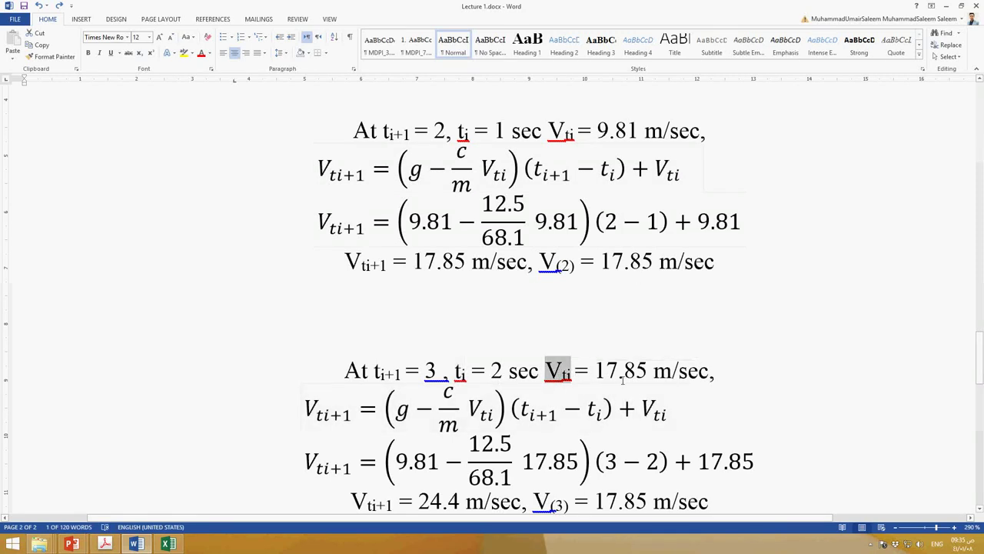
{"action": "left_click_drag", "start_coordinate": [446, 372], "coordinate": [344, 373]}
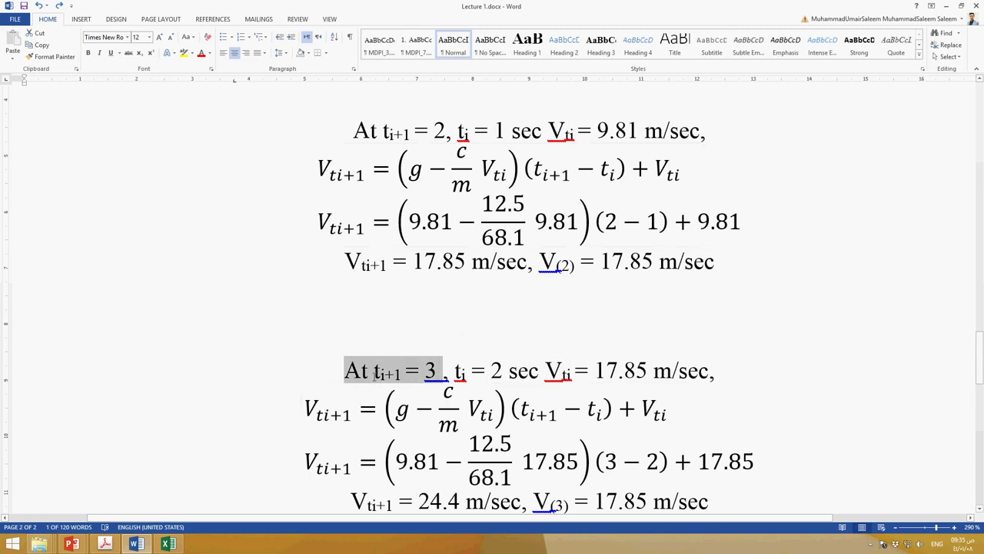
{"action": "scroll", "coordinate": [367, 422], "scroll_direction": "down", "scroll_amount": 1}
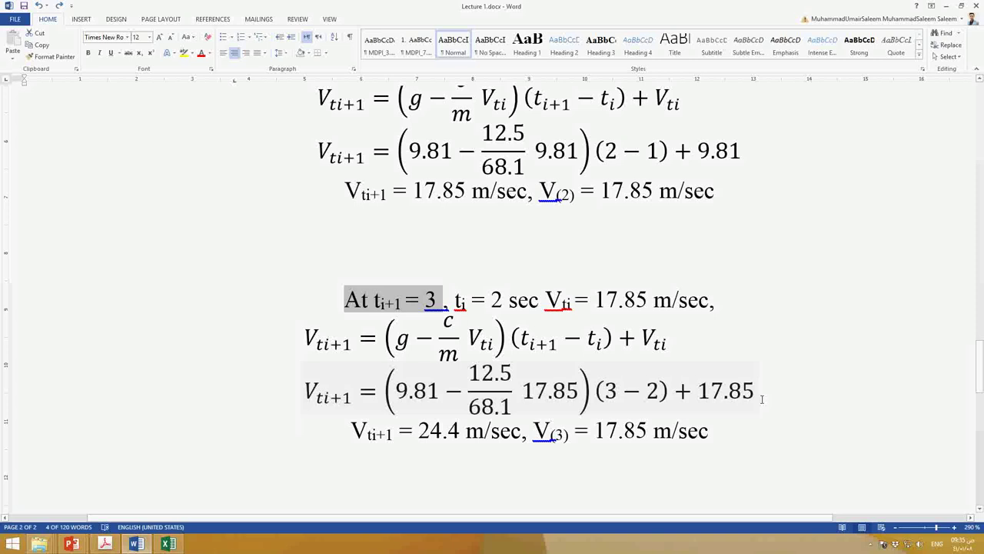
{"action": "double_click", "coordinate": [611, 393]}
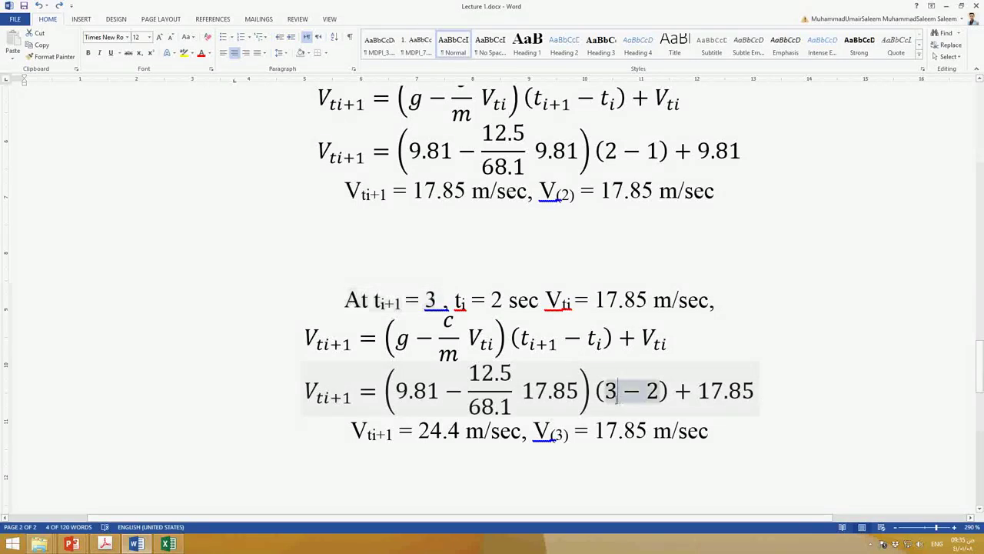
{"action": "left_click", "coordinate": [659, 393], "text": "shift"}
{"action": "double_click", "coordinate": [652, 394]}
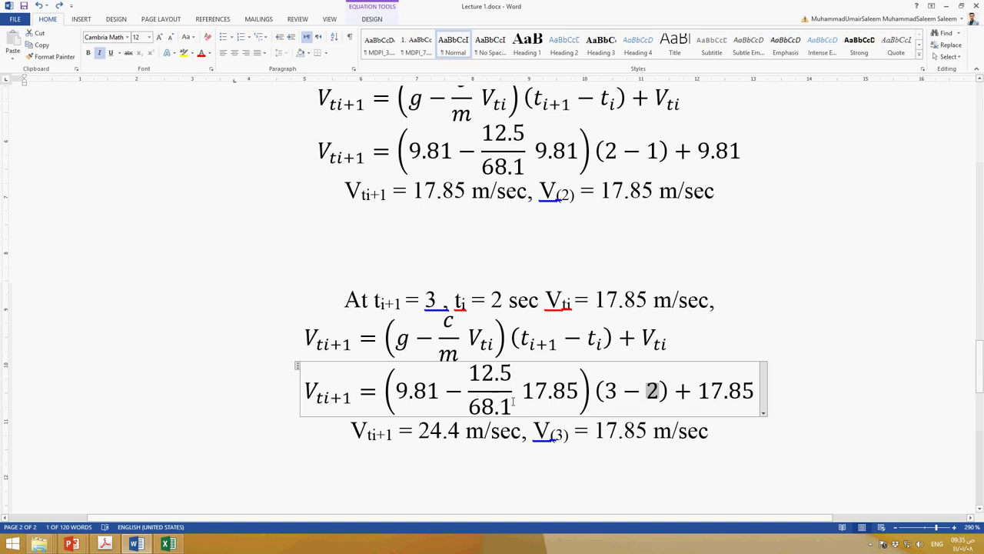
{"action": "left_click_drag", "start_coordinate": [597, 432], "coordinate": [651, 433]}
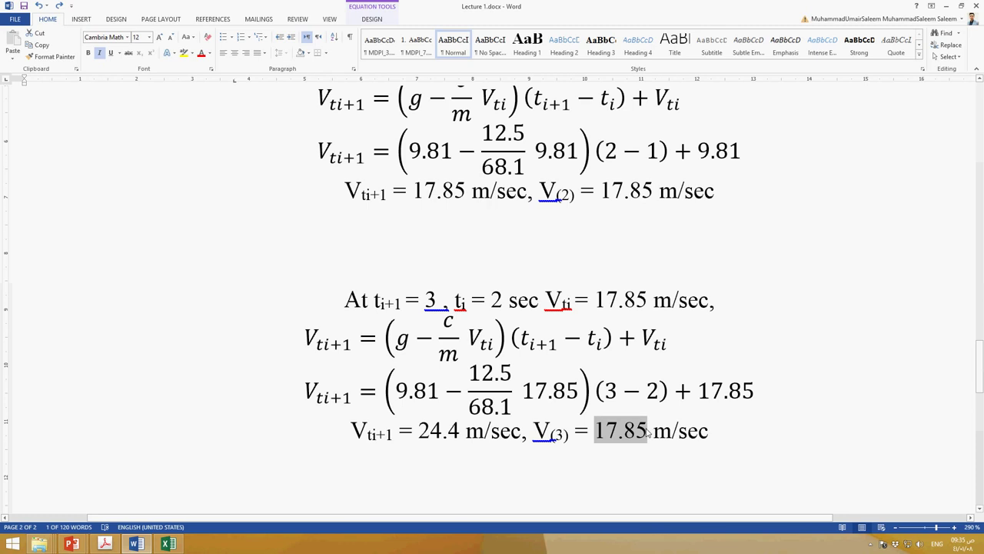
{"action": "type", "text": "24.4"}
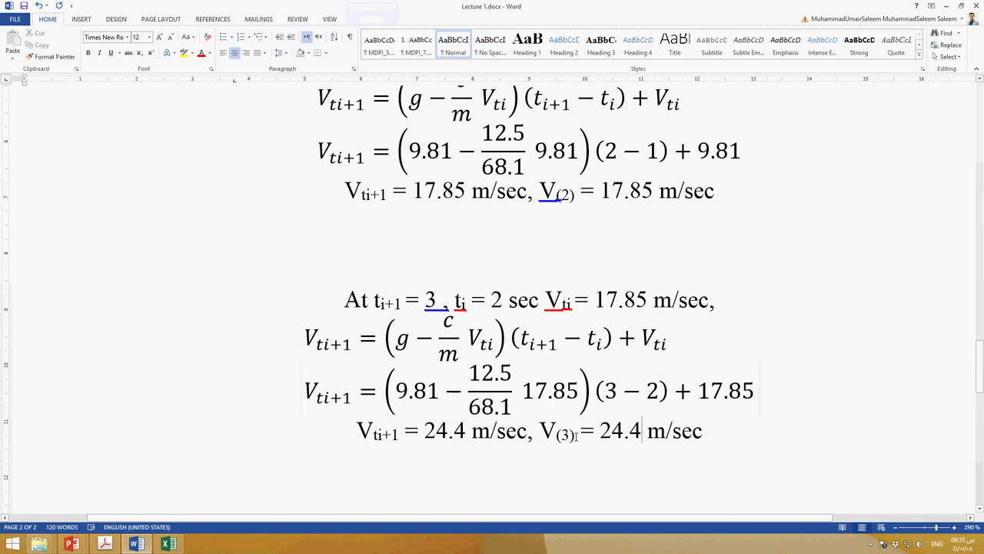
- Switch to Manual.xlsx in Excel and clear the manually entered Equation 1.12 velocity in H8
{"action": "left_click", "coordinate": [170, 544]}
{"action": "left_click", "coordinate": [646, 251]}
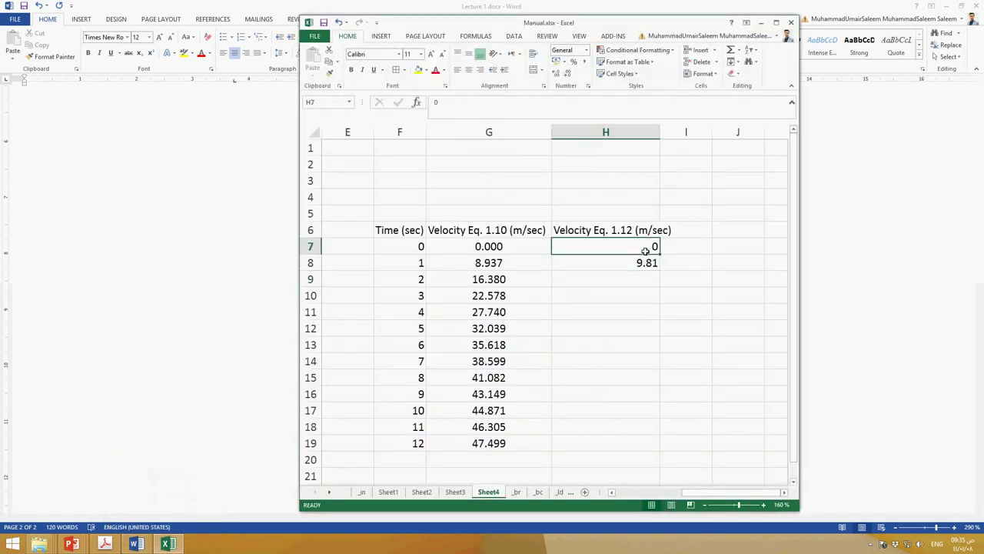
{"action": "key", "text": "Right"}
{"action": "key", "text": "Left"}
{"action": "key", "text": "Down"}
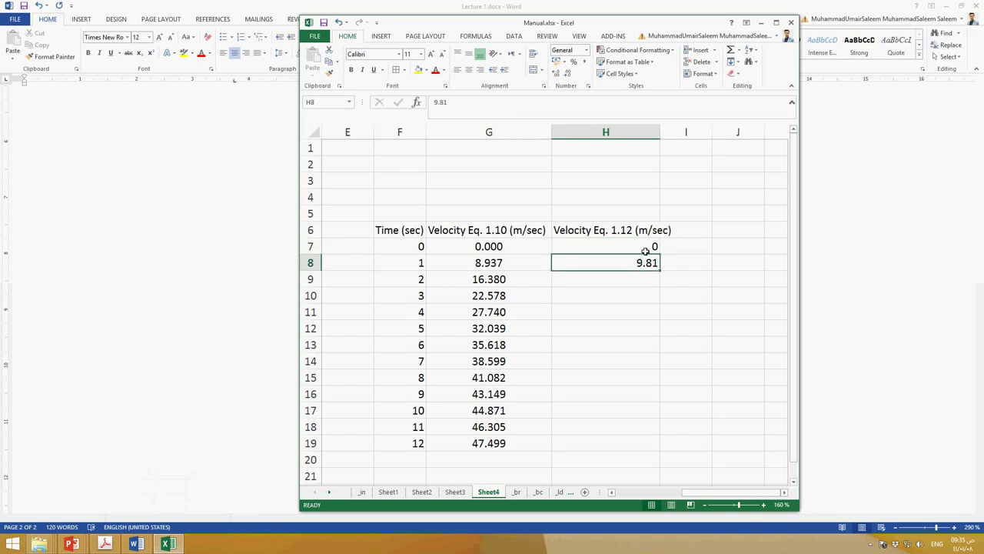
{"action": "key", "text": "Delete"}
- Arrange the Word and Excel windows side by side, with the general Vti+1 equation in Lecture 1.docx showing beside the velocity table
{"action": "left_click", "coordinate": [870, 19]}
{"action": "left_click", "coordinate": [960, 9]}
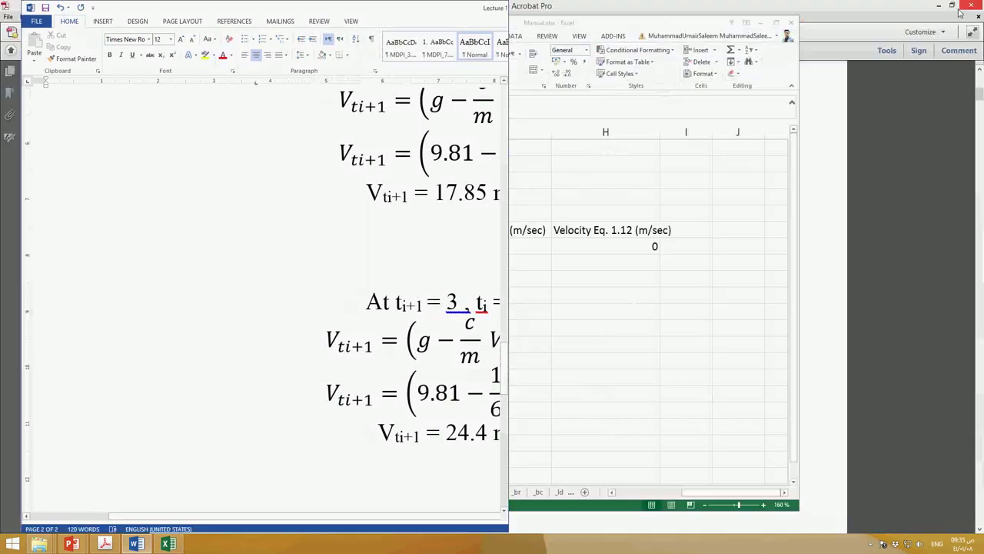
{"action": "left_click_drag", "start_coordinate": [303, 523], "coordinate": [311, 522]}
{"action": "scroll", "coordinate": [313, 457], "scroll_direction": "up", "scroll_amount": 5}
{"action": "scroll", "coordinate": [313, 457], "scroll_direction": "up", "scroll_amount": 3}
{"action": "scroll", "coordinate": [313, 457], "scroll_direction": "down", "scroll_amount": 2}
{"action": "left_click", "coordinate": [591, 296]}
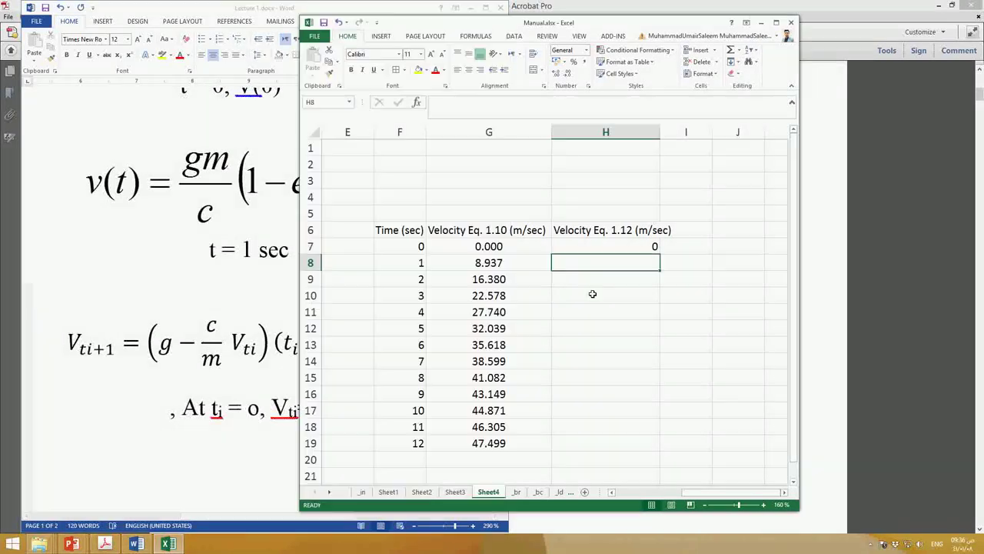
{"action": "left_click_drag", "start_coordinate": [615, 17], "coordinate": [809, 18]}
- Enter the Equation 1.12 formula =(9.81-12.5/68.1*H7)*(F8-F7)+H7 in H8 for time 1 second
{"action": "type", "text": "=(9."}
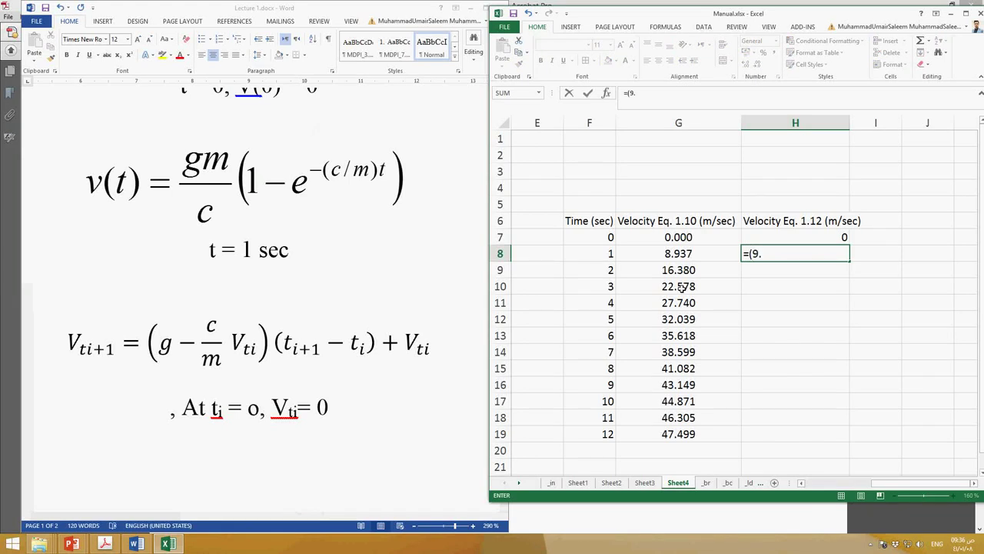
{"action": "type", "text": "81-"}
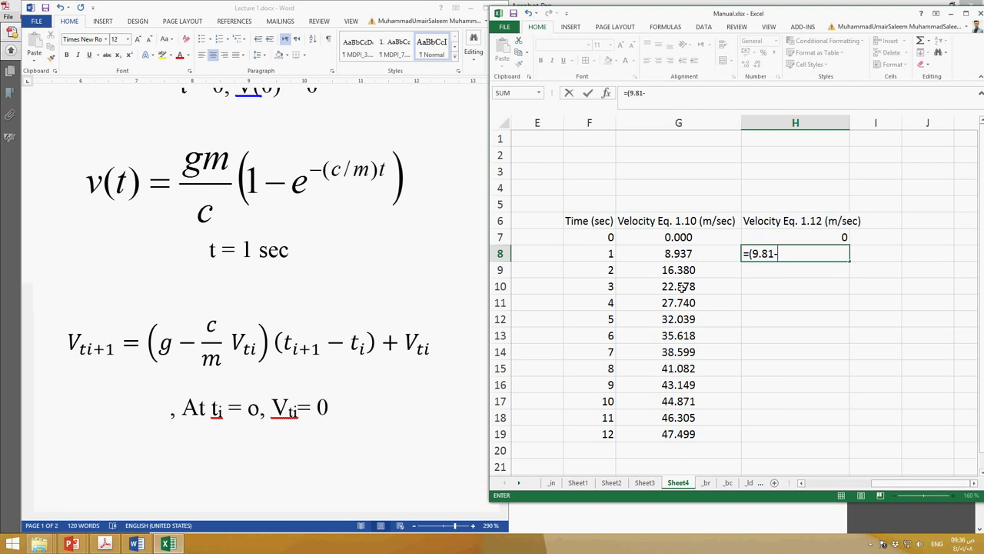
{"action": "type", "text": "12.5/68.1*"}
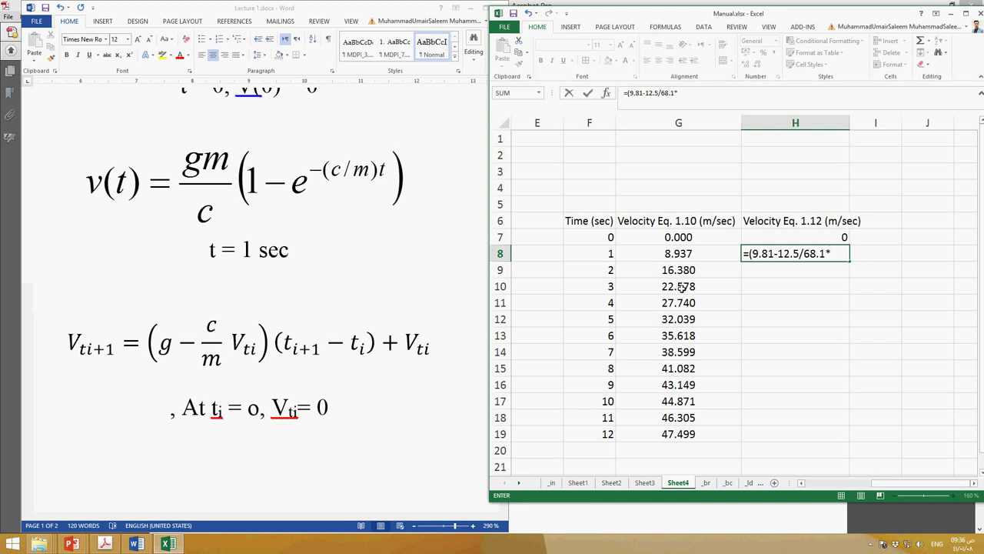
{"action": "left_click", "coordinate": [806, 240]}
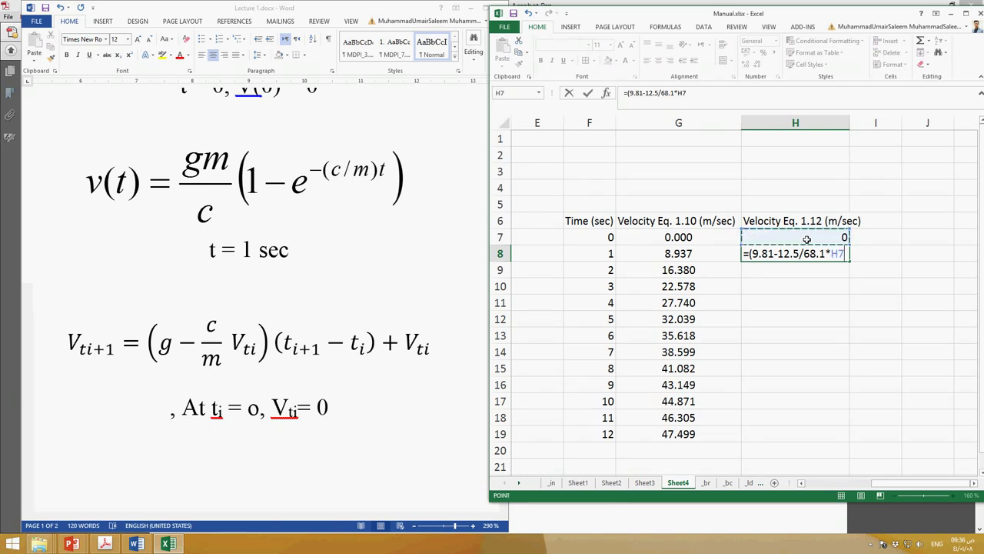
{"action": "type", "text": ")*("}
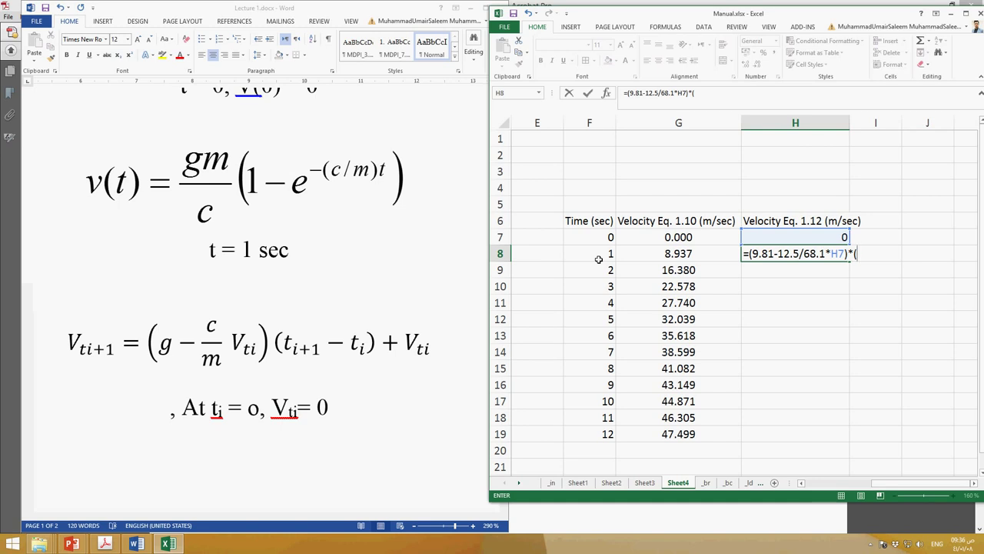
{"action": "left_click", "coordinate": [599, 260]}
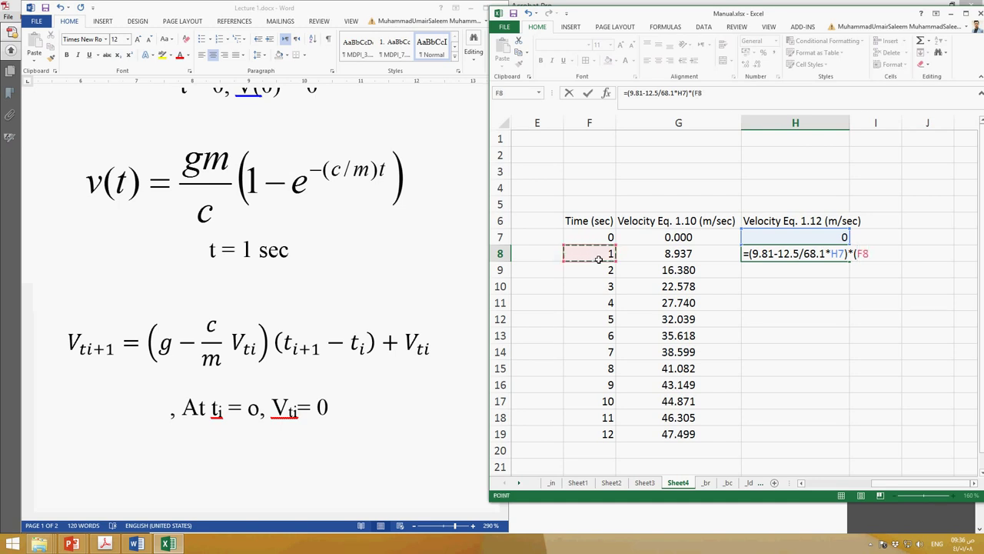
{"action": "type", "text": "-"}
{"action": "left_click", "coordinate": [607, 240]}
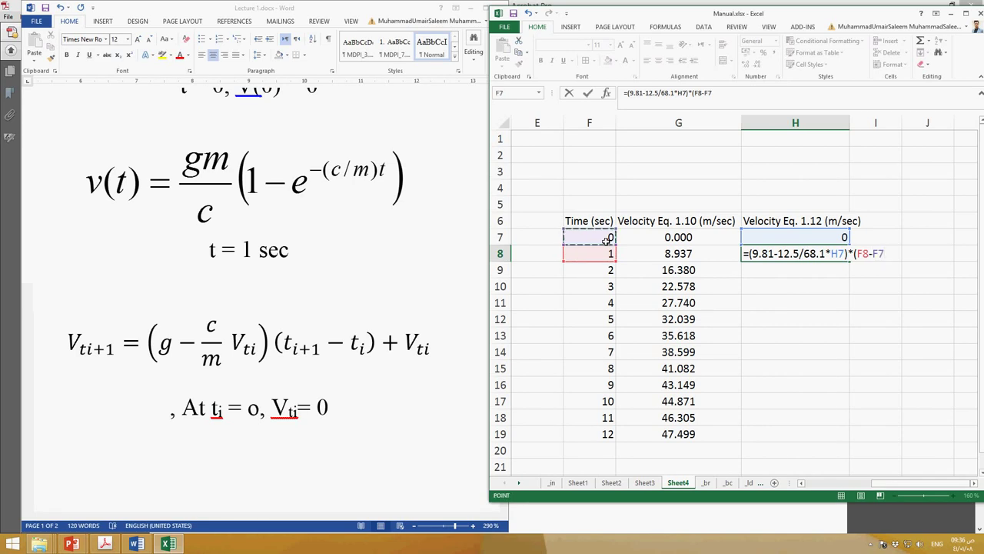
{"action": "type", "text": ")+"}
{"action": "left_click", "coordinate": [816, 239]}
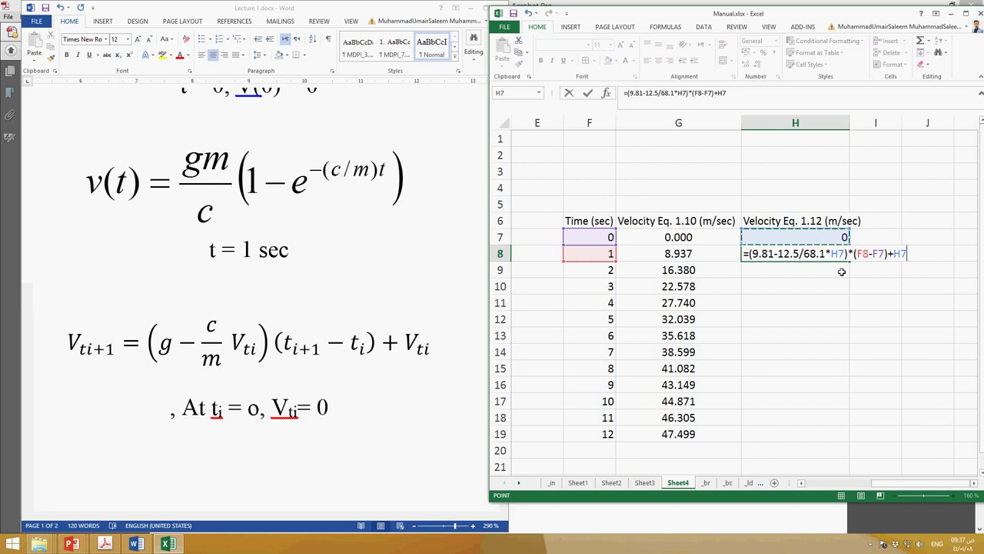
{"action": "key", "text": "Return"}
{"action": "key", "text": "Up"}
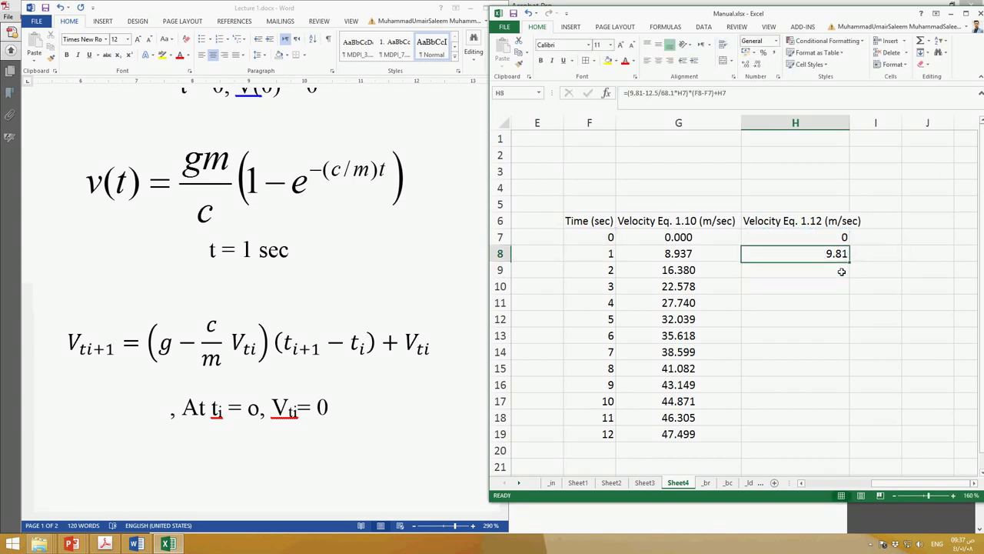
- Bring up the ti+1 = 1 calculation in Word for reference, then copy the H8 formula to H9:H19 in Excel
{"action": "left_click", "coordinate": [345, 428]}
{"action": "scroll", "coordinate": [350, 427], "scroll_direction": "down", "scroll_amount": 5}
{"action": "scroll", "coordinate": [350, 428], "scroll_direction": "down", "scroll_amount": 4}
{"action": "scroll", "coordinate": [350, 428], "scroll_direction": "up", "scroll_amount": 2}
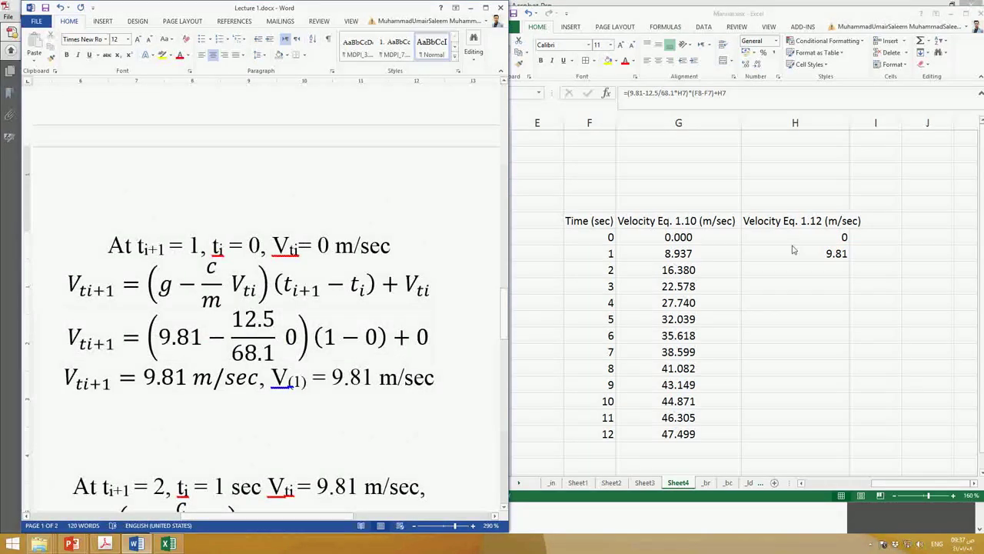
{"action": "left_click", "coordinate": [820, 256]}
{"action": "key", "text": "ctrl+c"}
{"action": "left_click_drag", "start_coordinate": [823, 269], "coordinate": [823, 434]}
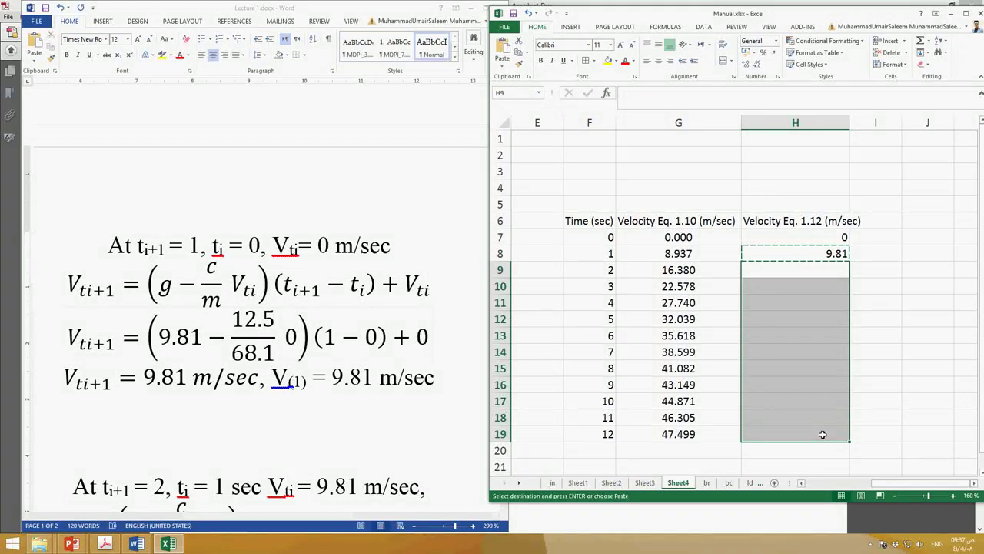
{"action": "key", "text": "ctrl+v"}
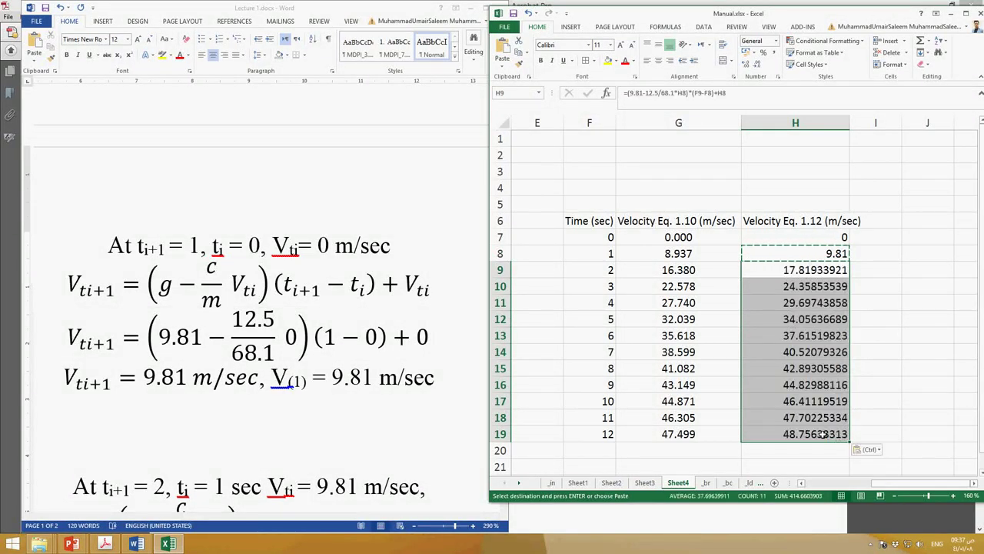
{"action": "left_click", "coordinate": [902, 334]}
- Compare the Equation 1.12 velocity in H9 with the worked V(2) result in Lecture 1.docx
{"action": "left_click", "coordinate": [817, 268]}
{"action": "left_click", "coordinate": [195, 477]}
{"action": "scroll", "coordinate": [254, 431], "scroll_direction": "down", "scroll_amount": 5}
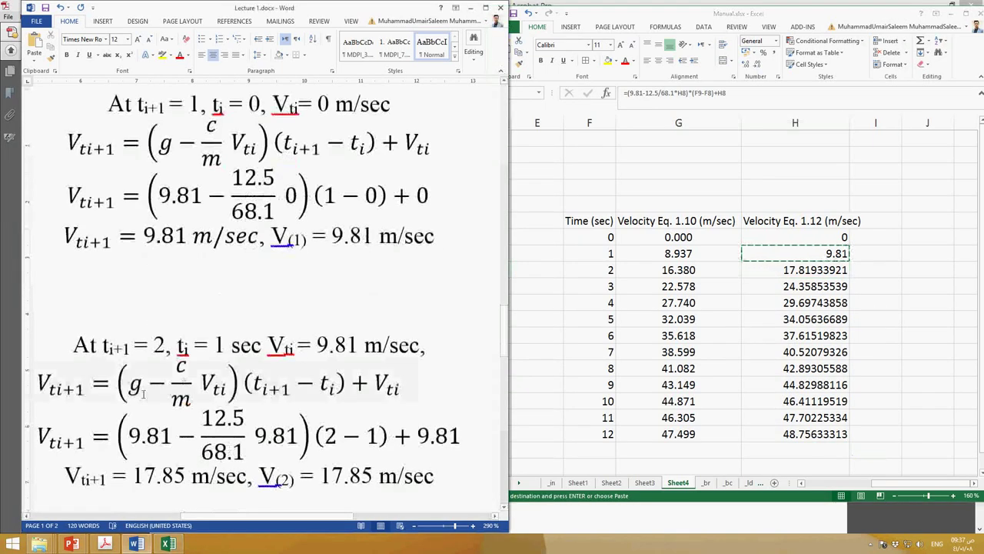
{"action": "left_click_drag", "start_coordinate": [323, 405], "coordinate": [378, 405]}
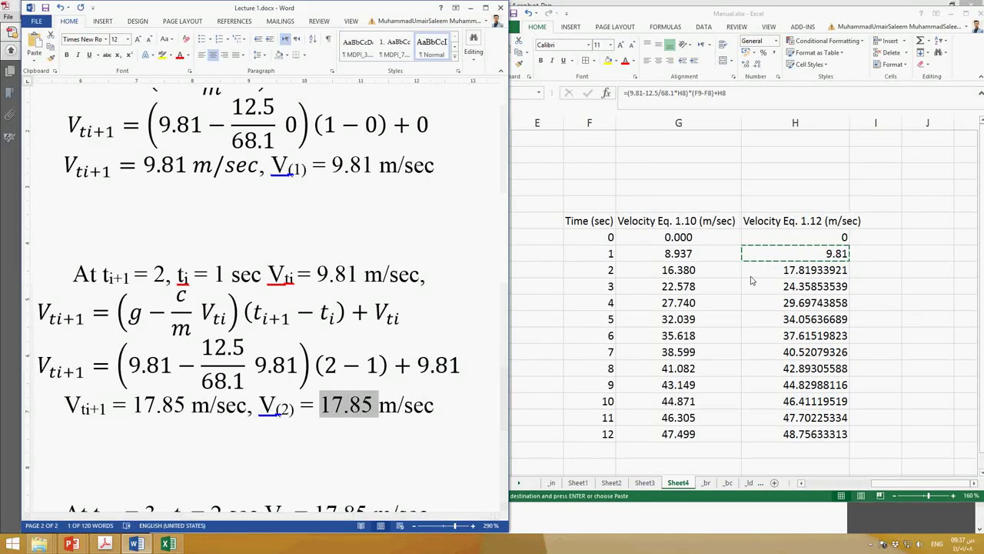
- Compare the Equation 1.12 velocity at 3 seconds in H10 with the worked V(3) result in Lecture 1.docx, and clear the copy marquee
{"action": "left_click", "coordinate": [417, 457]}
{"action": "scroll", "coordinate": [390, 328], "scroll_direction": "down", "scroll_amount": 6}
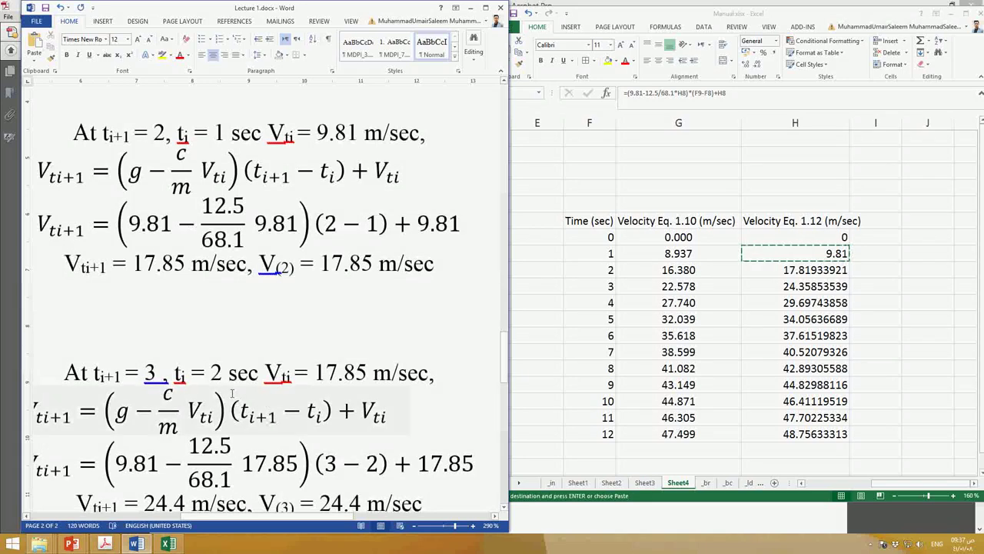
{"action": "left_click", "coordinate": [796, 288]}
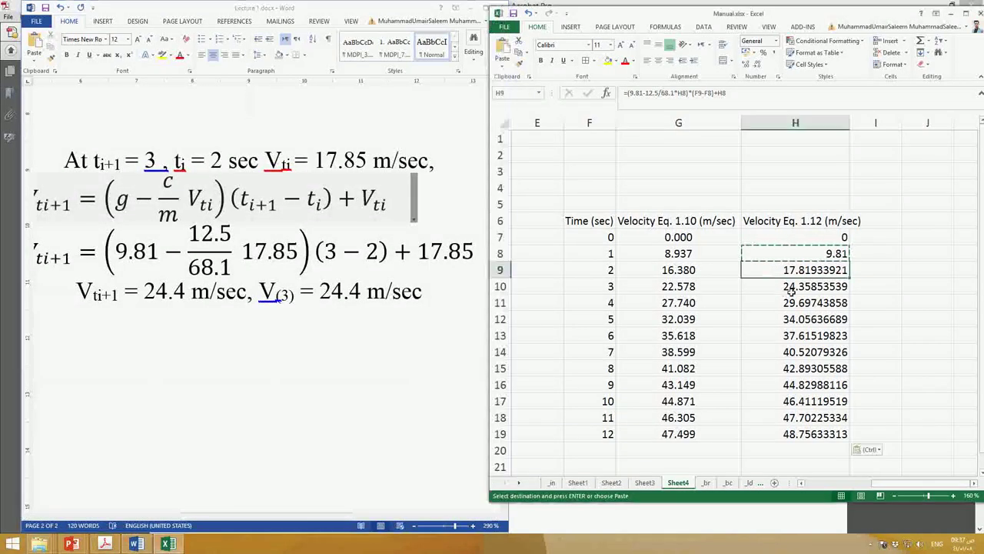
{"action": "left_click", "coordinate": [925, 308]}
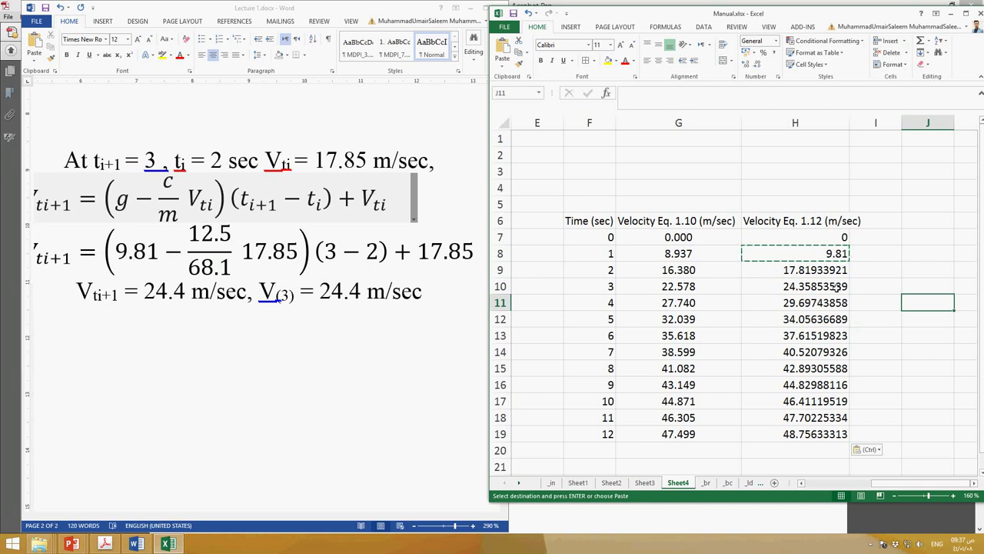
{"action": "left_click", "coordinate": [888, 272]}
{"action": "key", "text": "Escape"}
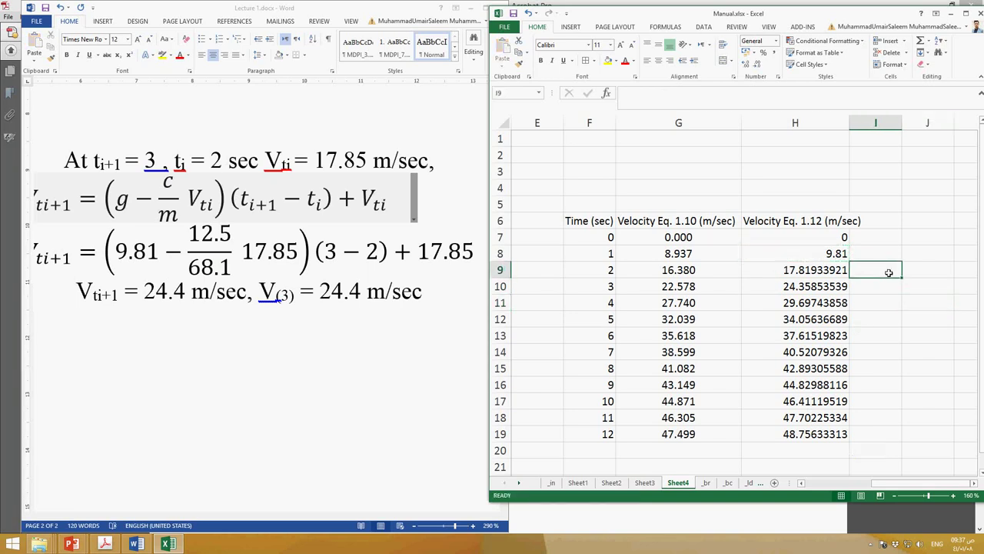
- Review Equations 1.10 and 1.12 with their labels in Lecture 1.docx, zoomed out to 210%, beside the Excel velocity table
{"action": "left_click", "coordinate": [293, 363]}
{"action": "scroll", "coordinate": [304, 373], "scroll_direction": "up", "scroll_amount": 10}
{"action": "scroll", "coordinate": [312, 386], "scroll_direction": "up", "scroll_amount": 3}
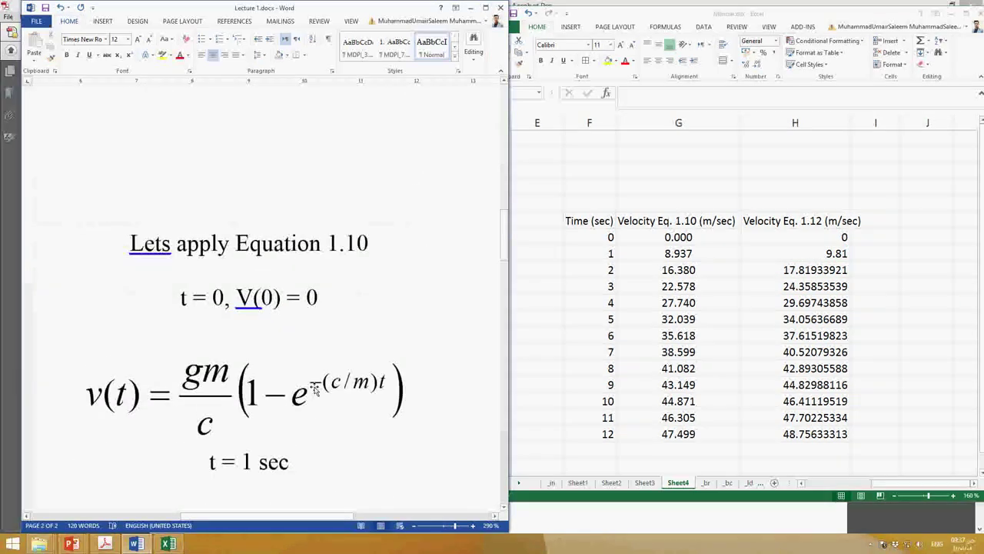
{"action": "scroll", "coordinate": [314, 387], "scroll_direction": "right", "scroll_amount": 5}
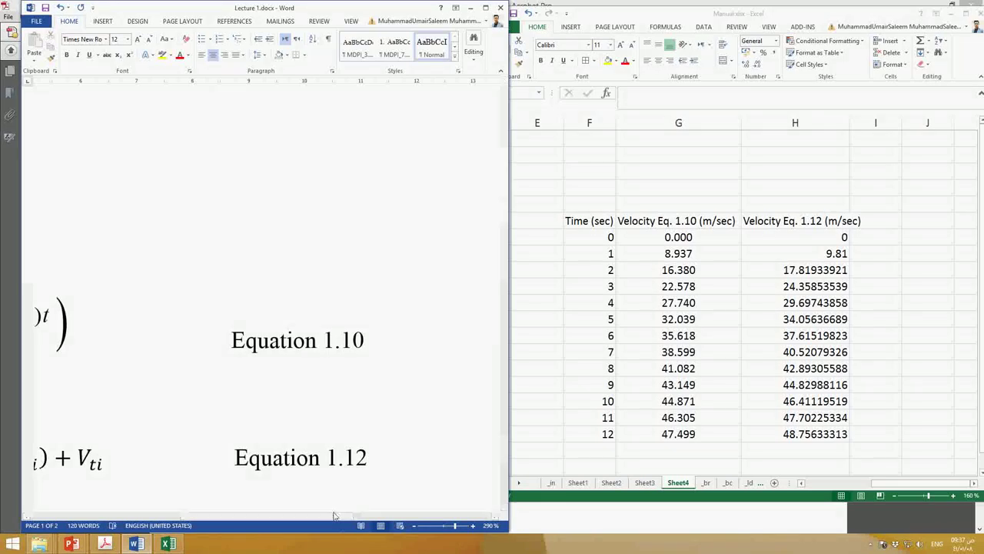
{"action": "scroll", "coordinate": [323, 508], "scroll_direction": "left", "scroll_amount": 5}
{"action": "scroll", "coordinate": [237, 507], "scroll_direction": "right", "scroll_amount": 1}
{"action": "scroll", "coordinate": [347, 297], "scroll_direction": "left", "scroll_amount": 4}
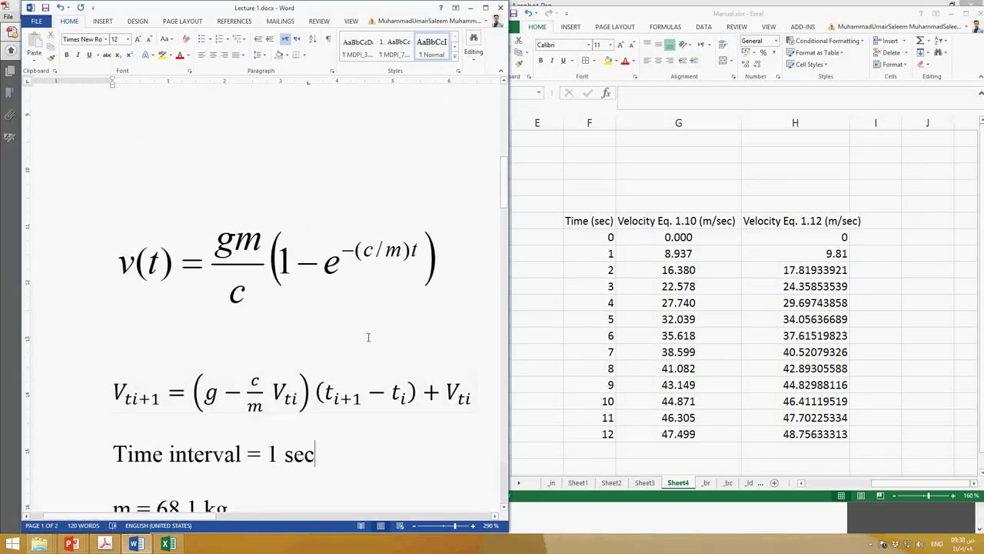
{"action": "scroll", "coordinate": [323, 513], "scroll_direction": "right", "scroll_amount": 5}
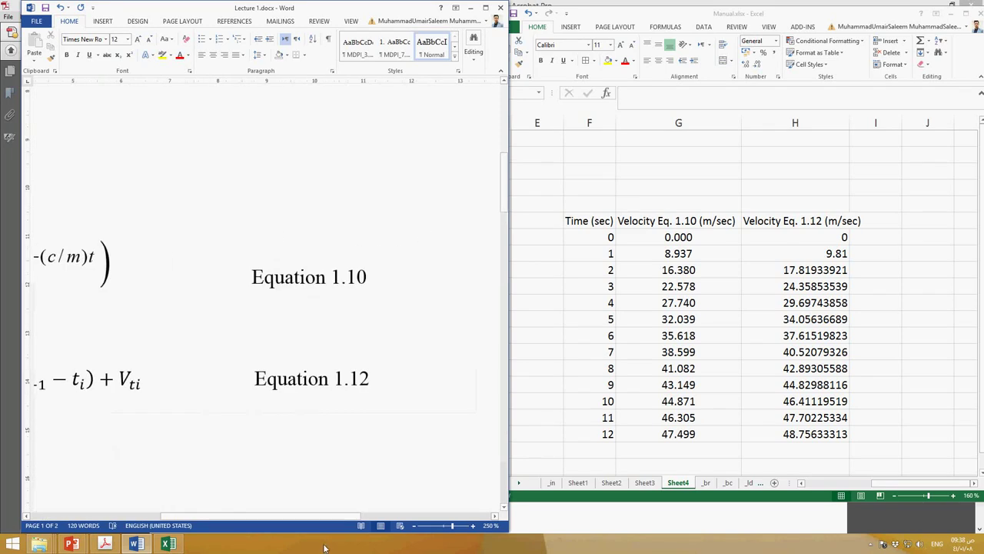
{"action": "left_click_drag", "start_coordinate": [322, 519], "coordinate": [250, 520]}
{"action": "scroll", "coordinate": [325, 398], "scroll_direction": "down", "scroll_amount": 4, "text": "ctrl"}
{"action": "scroll", "coordinate": [301, 493], "scroll_direction": "right", "scroll_amount": 4}
{"action": "scroll", "coordinate": [301, 492], "scroll_direction": "left", "scroll_amount": 5}
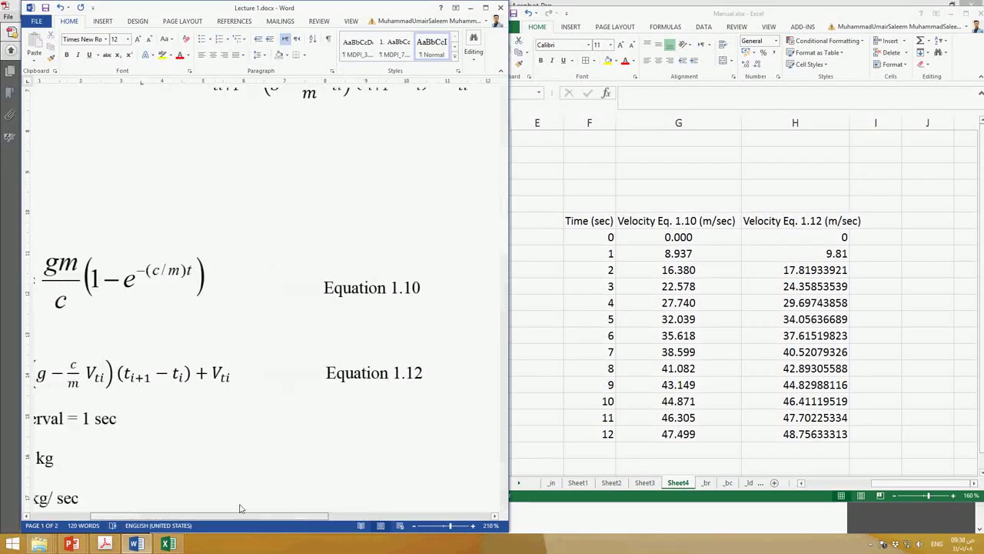
{"action": "scroll", "coordinate": [225, 500], "scroll_direction": "right", "scroll_amount": 1}
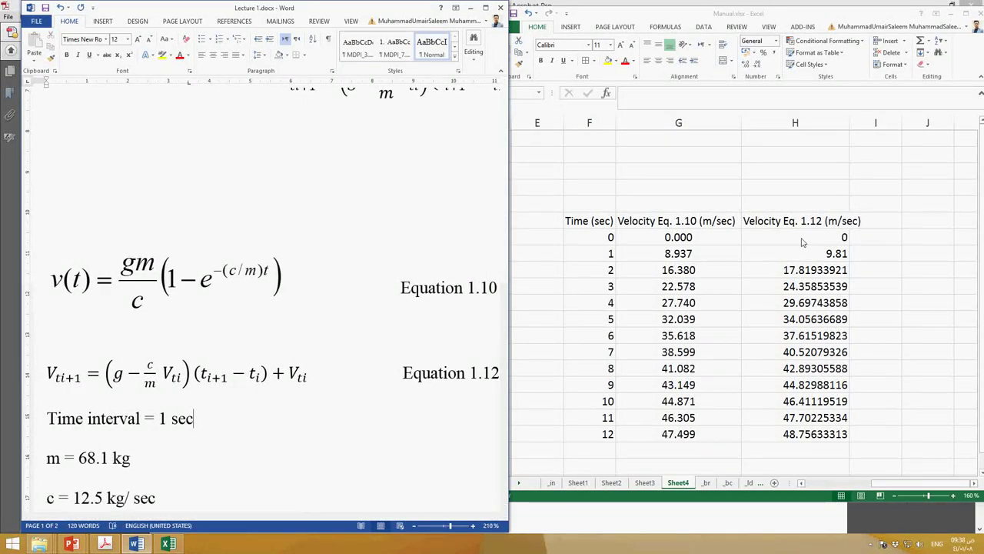
- Center the Equation 1.12 velocities in H7:H19 of the Excel table
{"action": "left_click", "coordinate": [732, 242]}
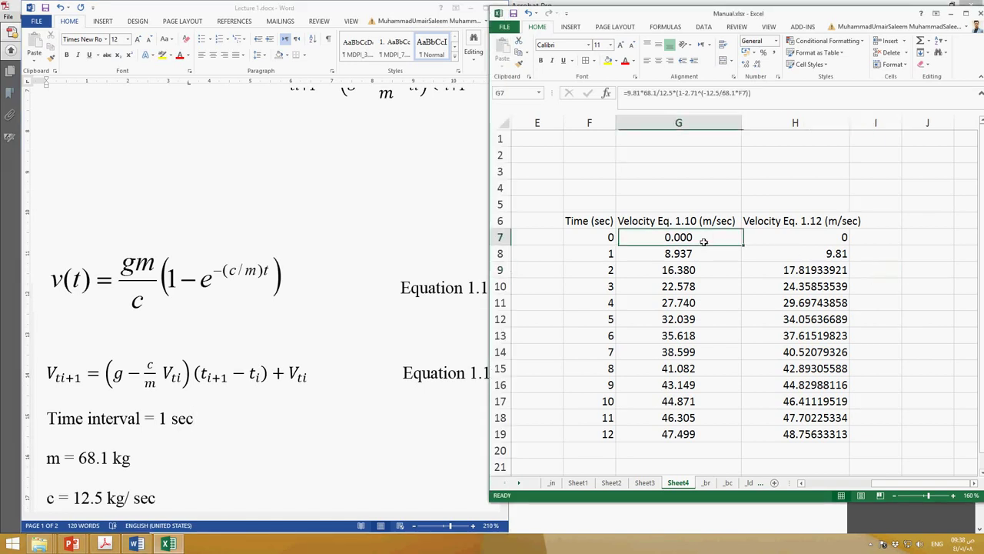
{"action": "left_click", "coordinate": [827, 242]}
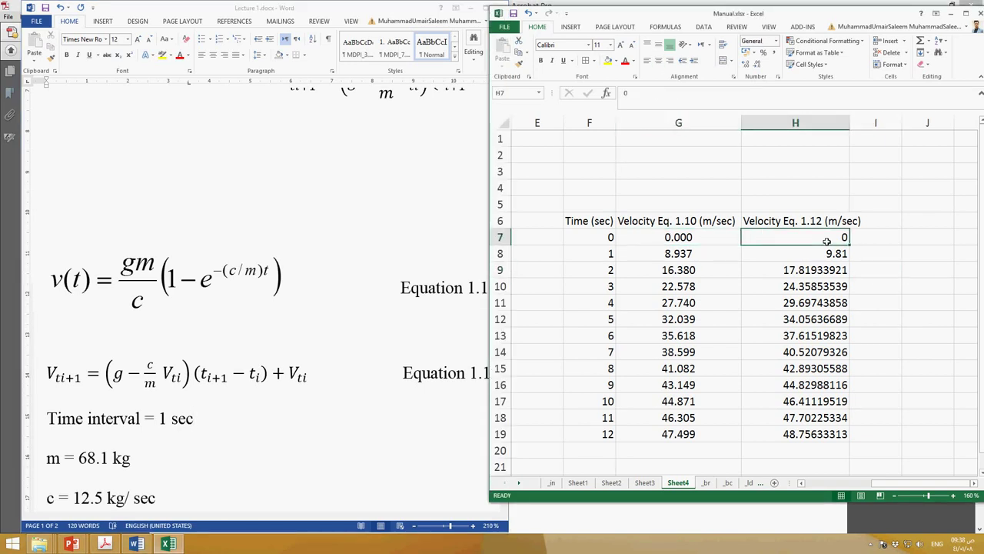
{"action": "left_click_drag", "start_coordinate": [821, 290], "coordinate": [822, 306]}
{"action": "left_click_drag", "start_coordinate": [826, 239], "coordinate": [815, 435]}
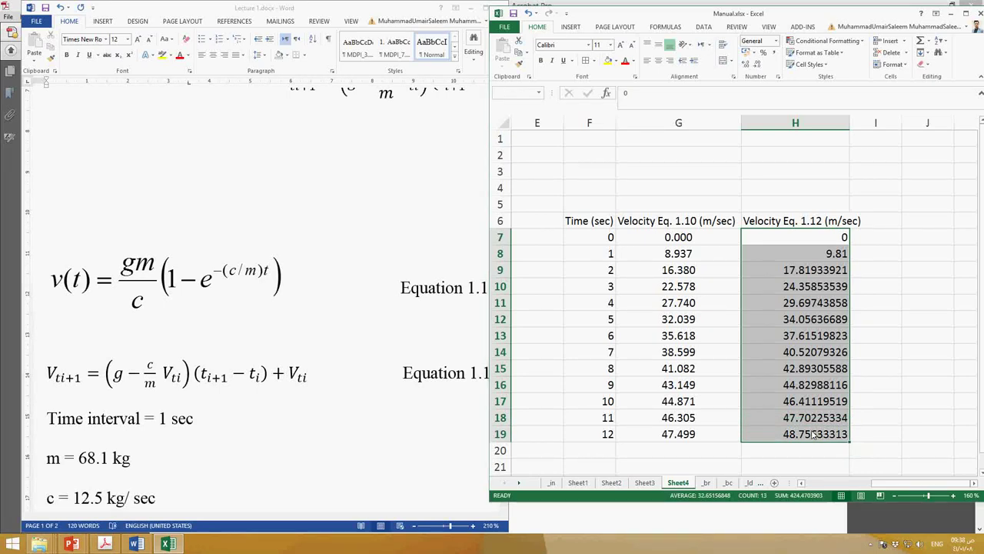
{"action": "left_click", "coordinate": [505, 291]}
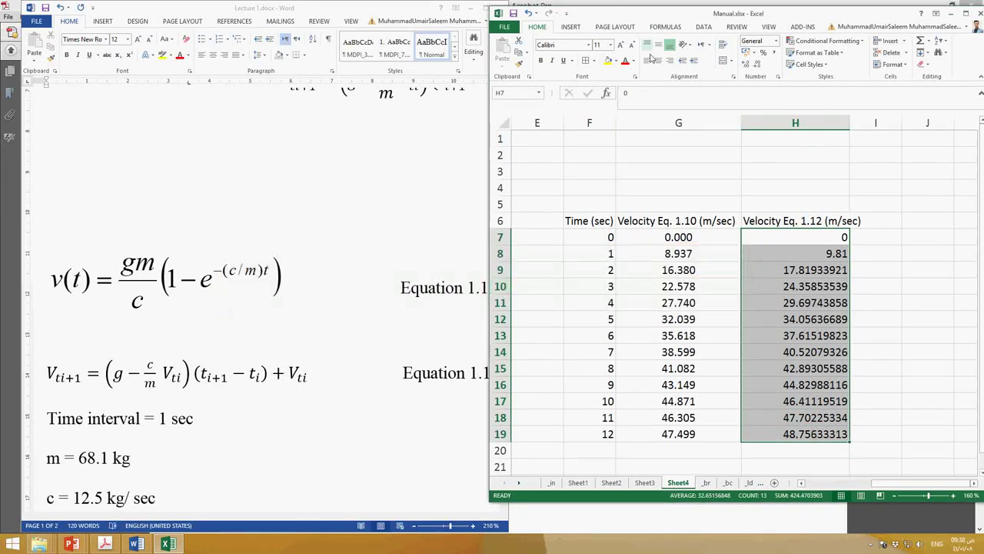
{"action": "left_click", "coordinate": [658, 60]}
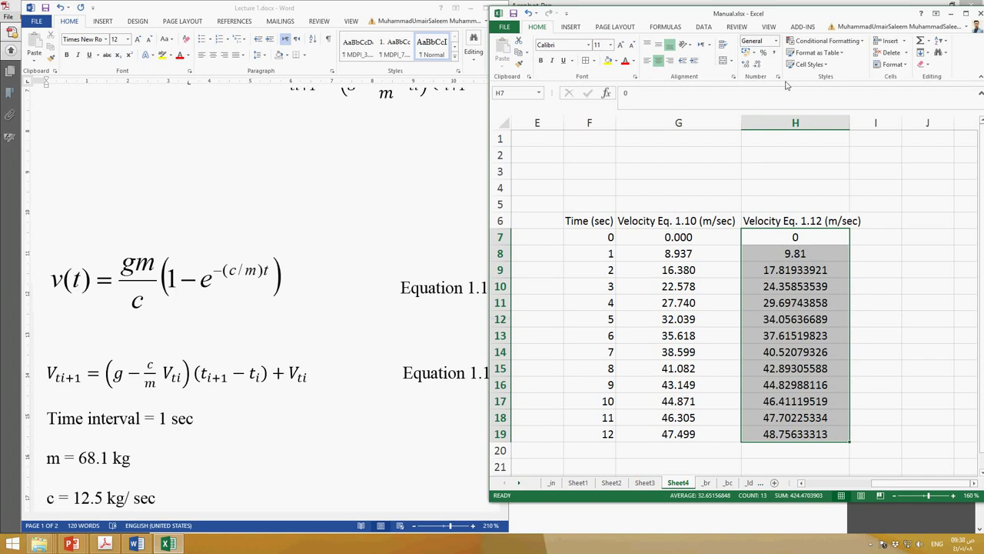
- Format the velocities in both columns, G7:G19 and H7:H19, to two decimal places
{"action": "left_click", "coordinate": [757, 67]}
{"action": "left_click", "coordinate": [758, 68]}
{"action": "left_click", "coordinate": [745, 66]}
{"action": "left_click_drag", "start_coordinate": [709, 243], "coordinate": [690, 435]}
{"action": "left_click", "coordinate": [757, 65]}
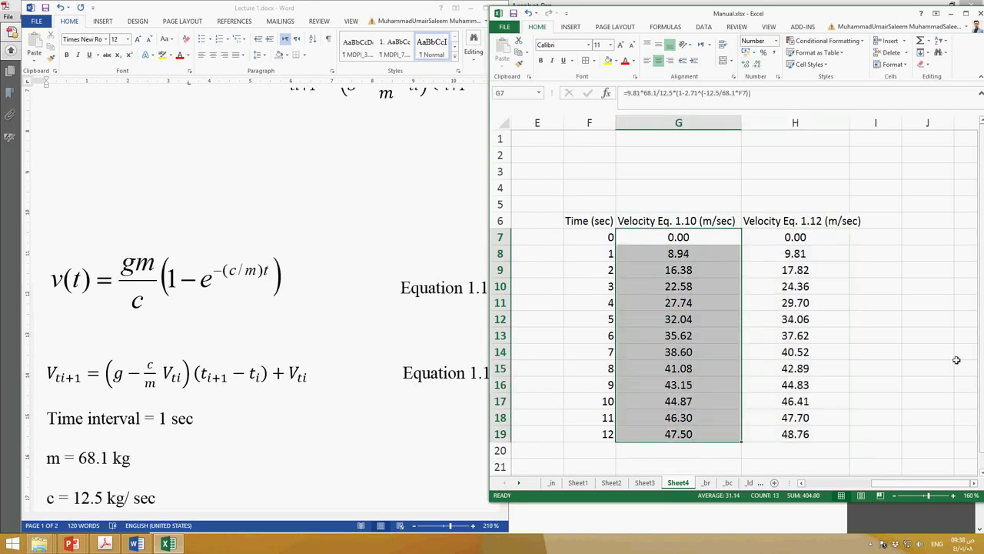
{"action": "left_click", "coordinate": [871, 340]}
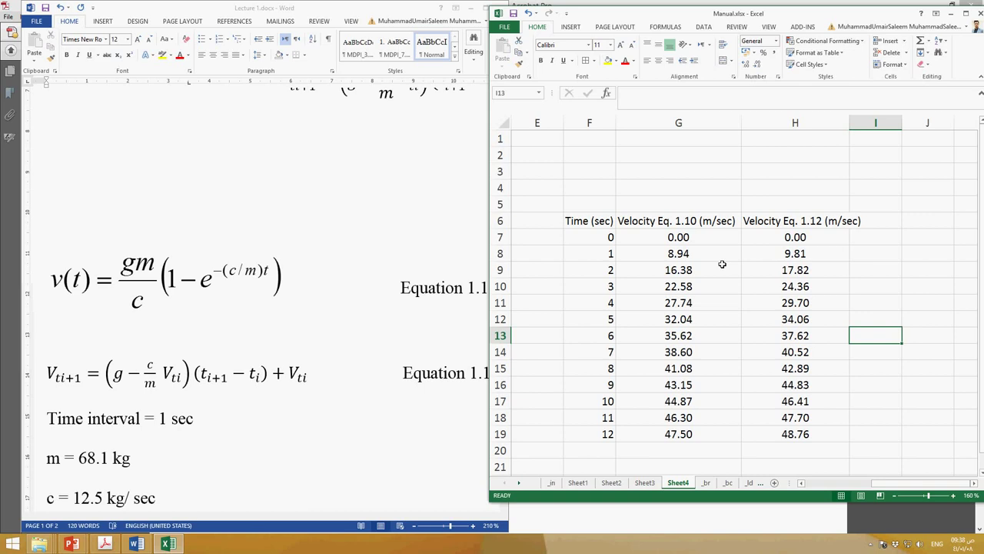
- Insert a Scatter with Smooth Lines and Markers chart plotting both velocity columns against time
{"action": "left_click_drag", "start_coordinate": [893, 22], "coordinate": [783, 19]}
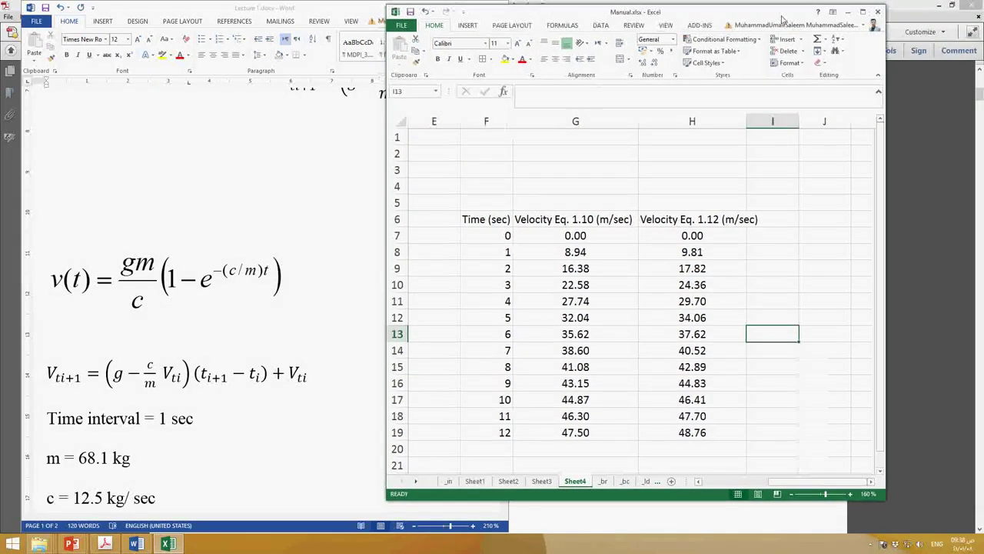
{"action": "left_click", "coordinate": [468, 25]}
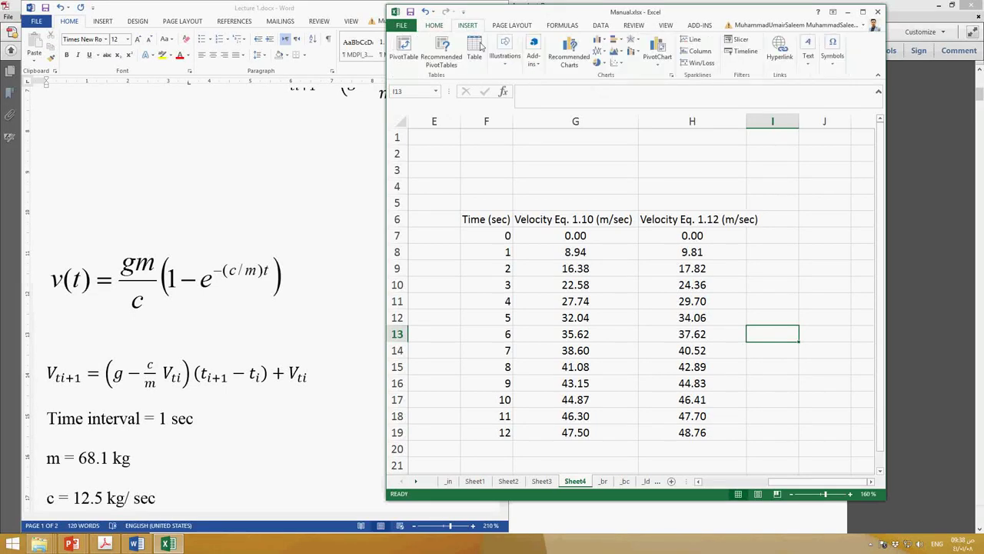
{"action": "left_click", "coordinate": [614, 62]}
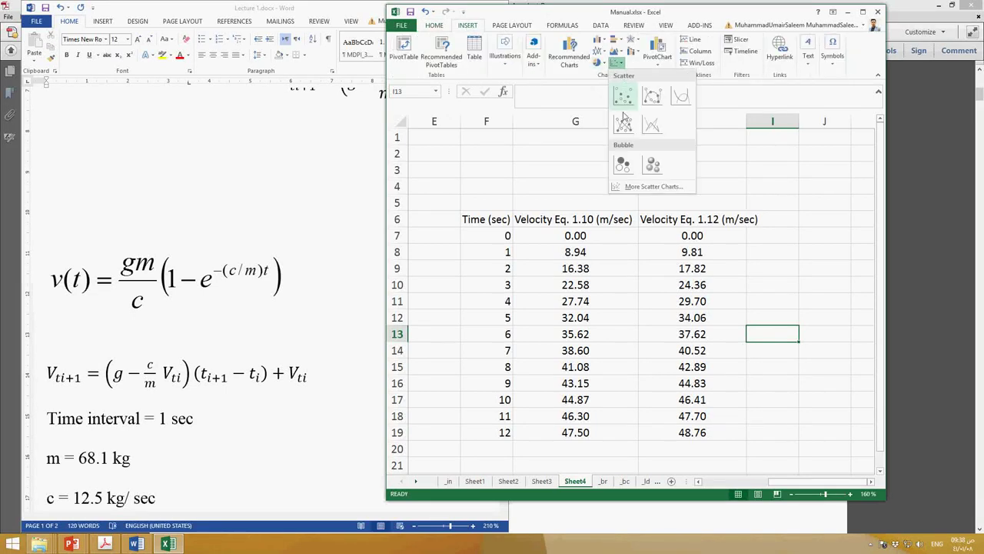
{"action": "left_click", "coordinate": [593, 80]}
{"action": "left_click", "coordinate": [617, 63]}
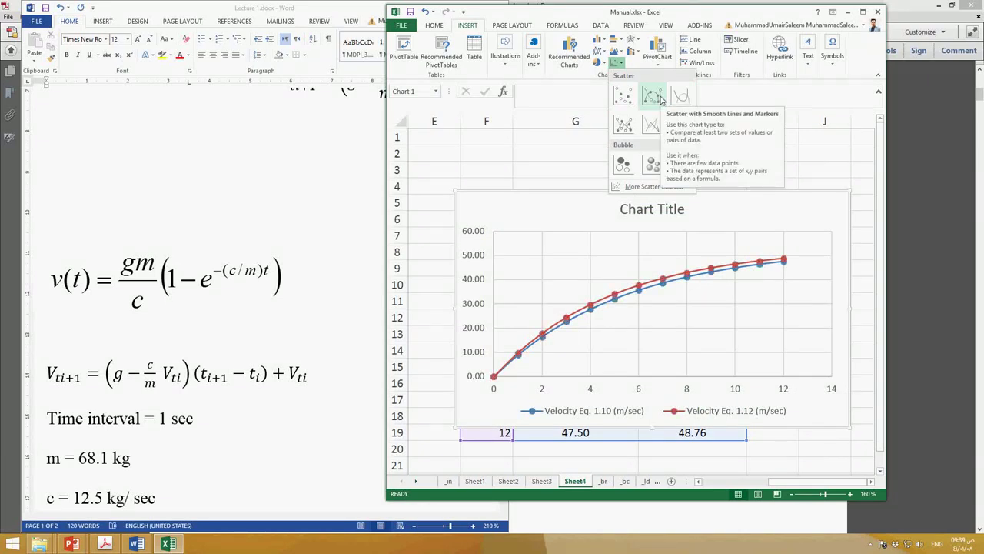
{"action": "left_click", "coordinate": [654, 96]}
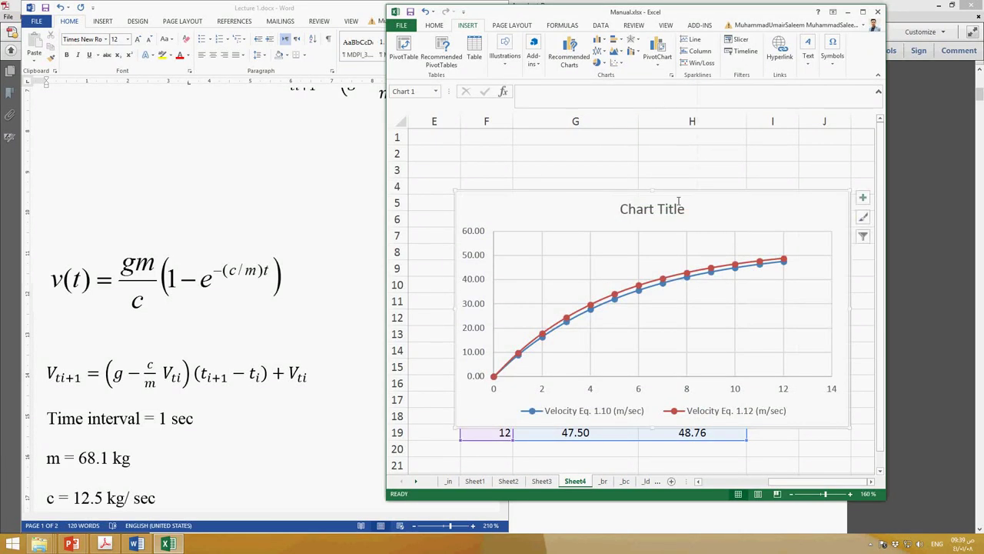
{"action": "mouse_move", "coordinate": [771, 180]}
{"action": "left_mouse_down"}
{"action": "mouse_move", "coordinate": [840, 154]}
{"action": "mouse_move", "coordinate": [813, 275]}
{"action": "mouse_move", "coordinate": [514, 172]}
{"action": "mouse_move", "coordinate": [793, 170]}
{"action": "left_mouse_up"}
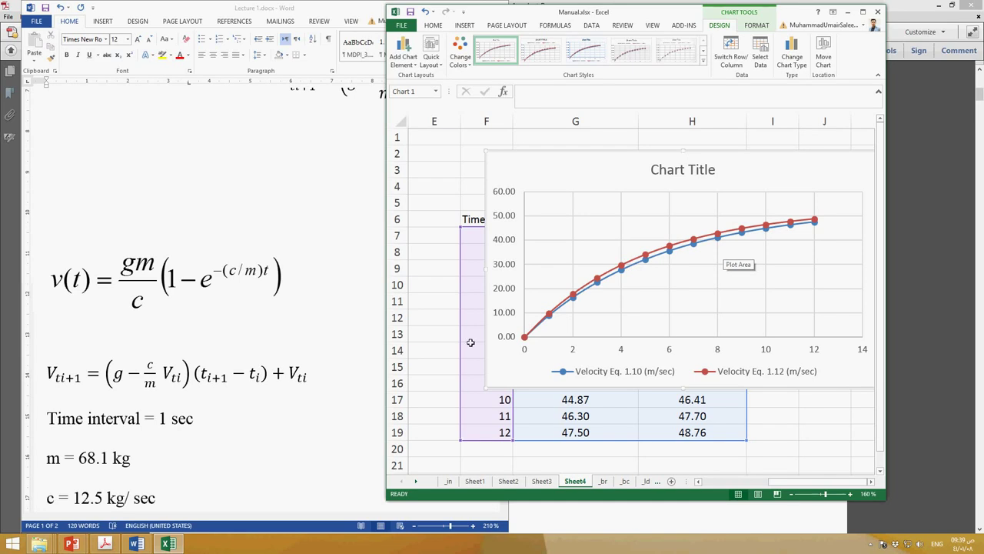
- Examine the limit expression for Δt → 0 in the Equation 1.12 derivation in Lecture 1.docx
{"action": "left_click", "coordinate": [285, 422]}
{"action": "scroll", "coordinate": [291, 420], "scroll_direction": "up", "scroll_amount": 10}
{"action": "left_click", "coordinate": [320, 329]}
{"action": "left_click_drag", "start_coordinate": [315, 325], "coordinate": [500, 330]}
{"action": "left_click_drag", "start_coordinate": [264, 518], "coordinate": [312, 518]}
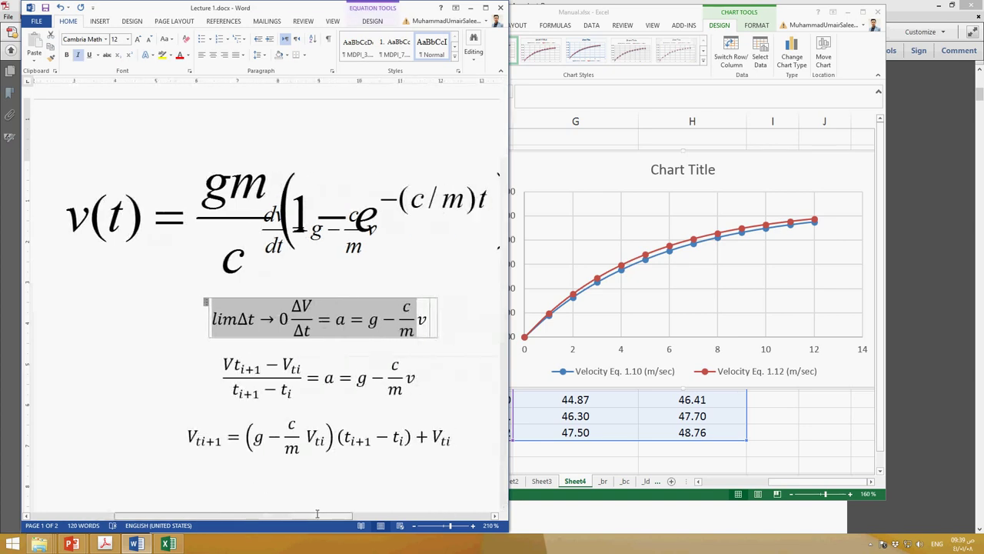
- Switch back to Manual.xlsx, maximize its window, and move the chart beside the velocity table over columns M to S
{"action": "left_click", "coordinate": [666, 426]}
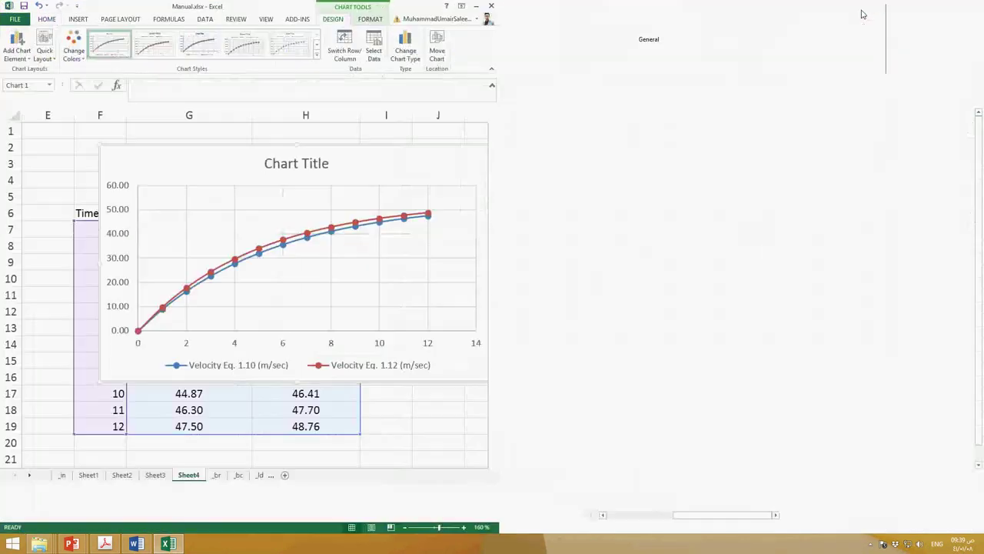
{"action": "left_click_drag", "start_coordinate": [322, 173], "coordinate": [872, 209]}
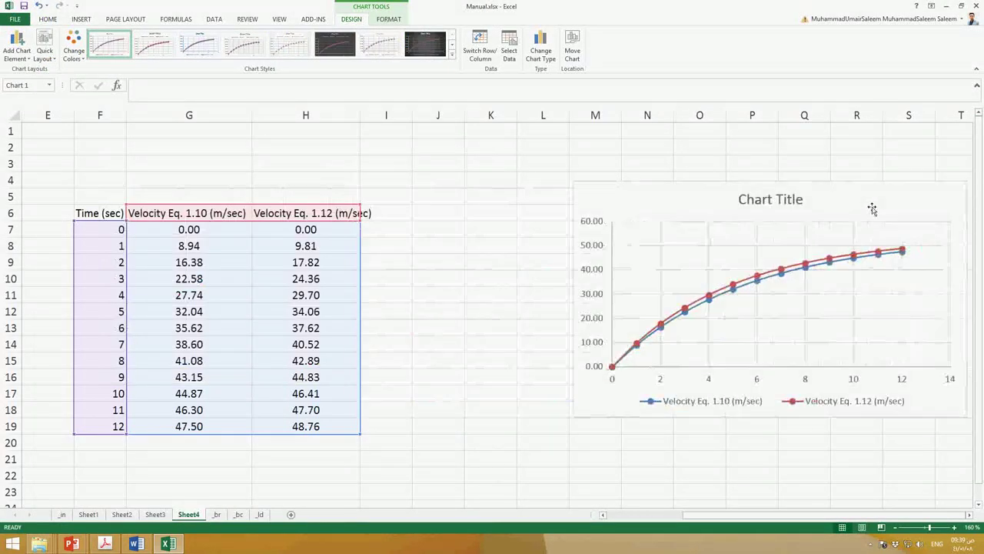
{"action": "left_click", "coordinate": [547, 265]}
- Enter the heading %age diff in J6 beside the velocity columns
{"action": "left_click", "coordinate": [317, 249]}
{"action": "left_click", "coordinate": [426, 219]}
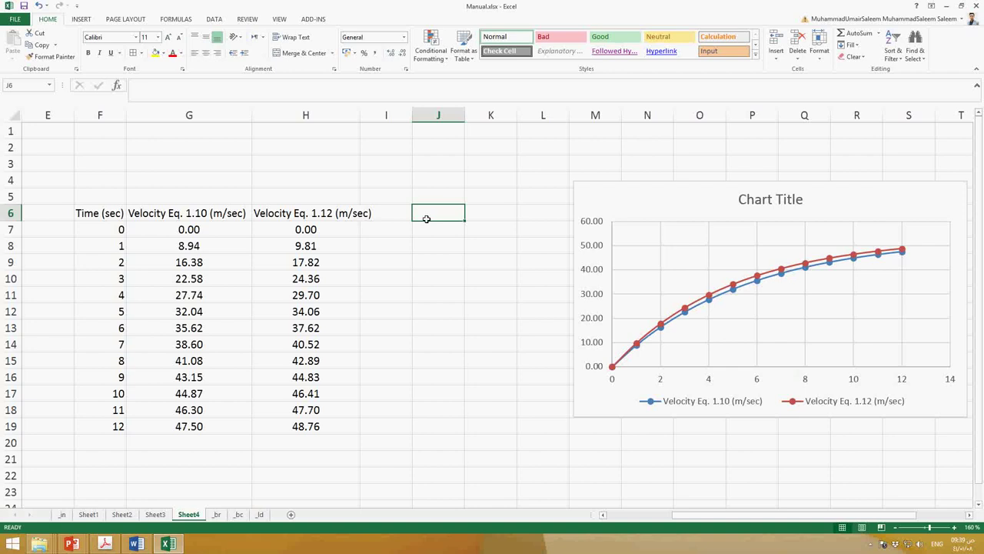
{"action": "type", "text": "%agr"}
{"action": "type", "text": "e"}
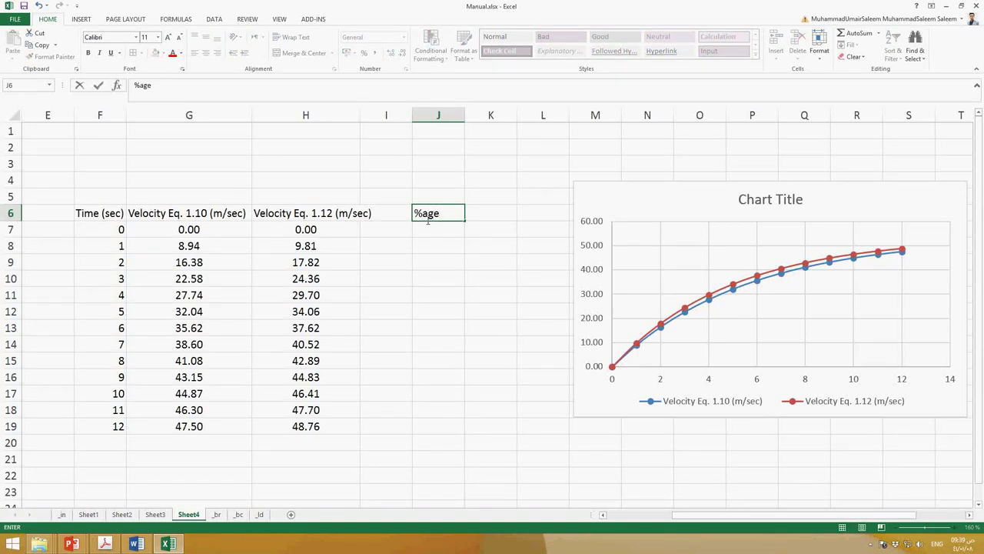
{"action": "type", "text": " diff"}
{"action": "key", "text": "Return"}
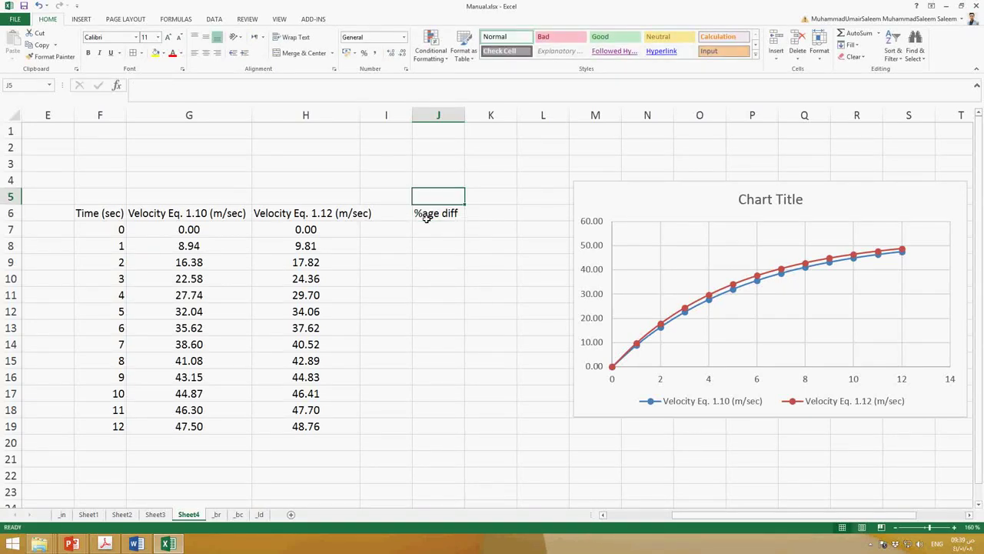
- Enter the percentage difference formula =(H8-G8)/G8*100 in J8 for time 1 second
{"action": "key", "text": "Down"}
{"action": "type", "text": "=("}
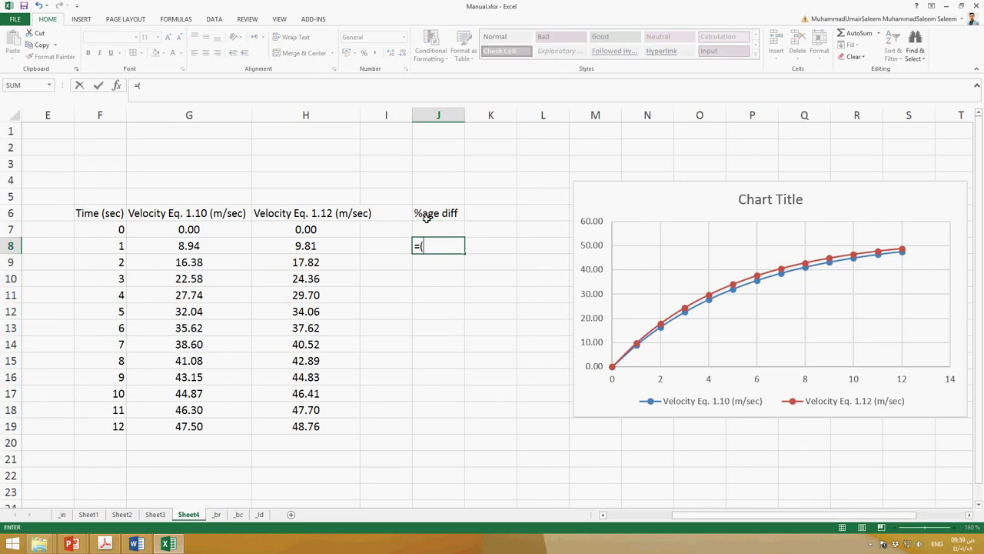
{"action": "left_click", "coordinate": [337, 247]}
{"action": "type", "text": "-"}
{"action": "left_click", "coordinate": [213, 248]}
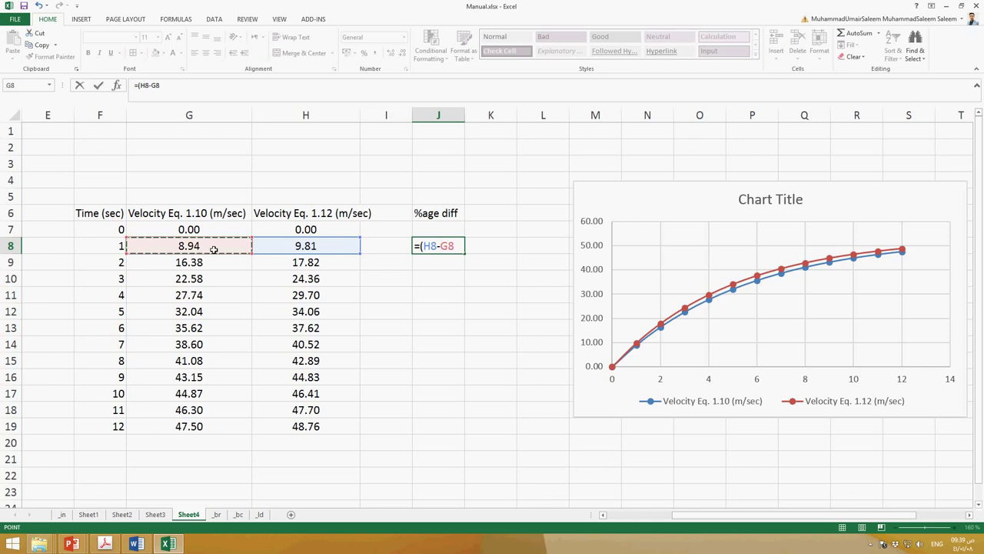
{"action": "type", "text": ")"}
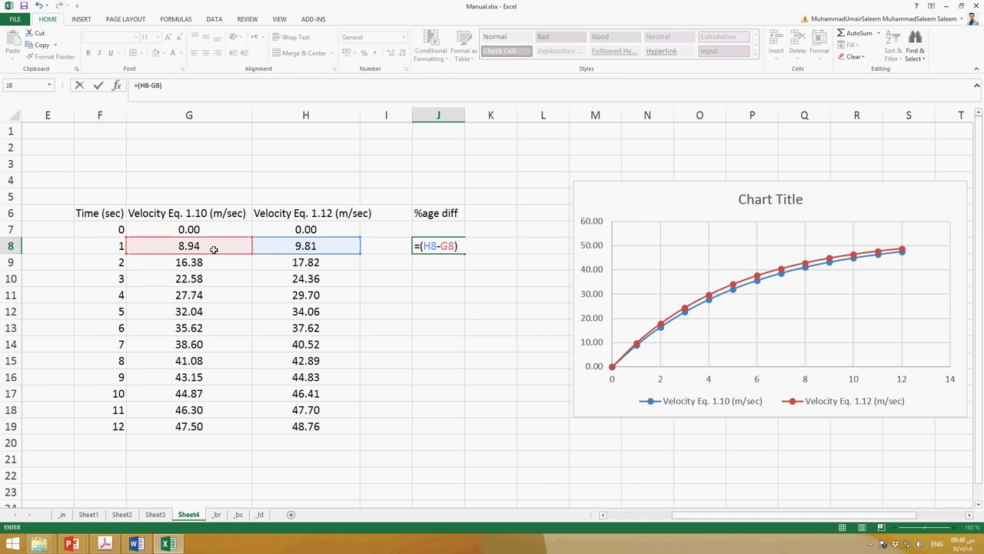
{"action": "type", "text": "/"}
{"action": "left_click", "coordinate": [213, 248]}
{"action": "type", "text": "*100"}
{"action": "key", "text": "Return"}
{"action": "key", "text": "Up"}
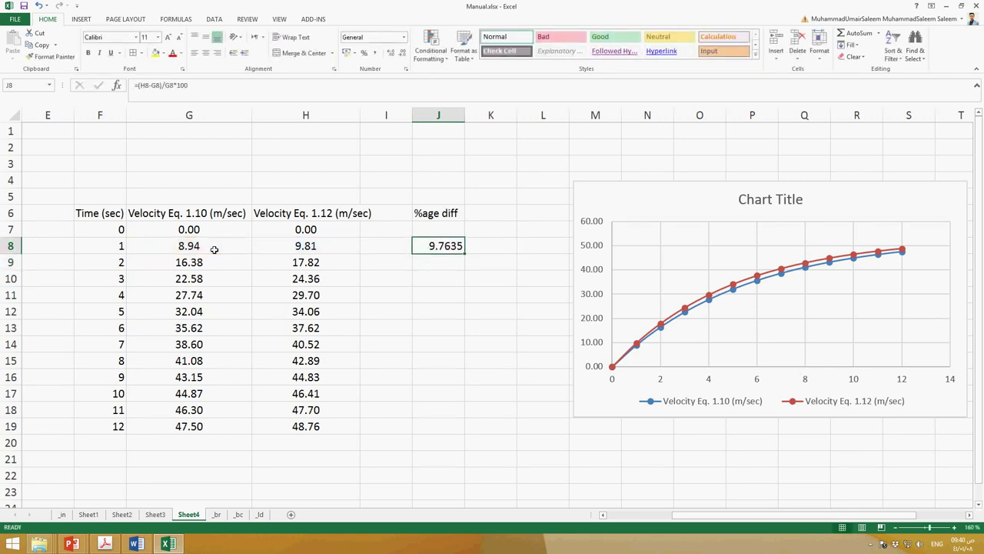
- Copy the percentage difference formula from J8 down to J9:J19 for the remaining times
{"action": "key", "text": "ctrl+c"}
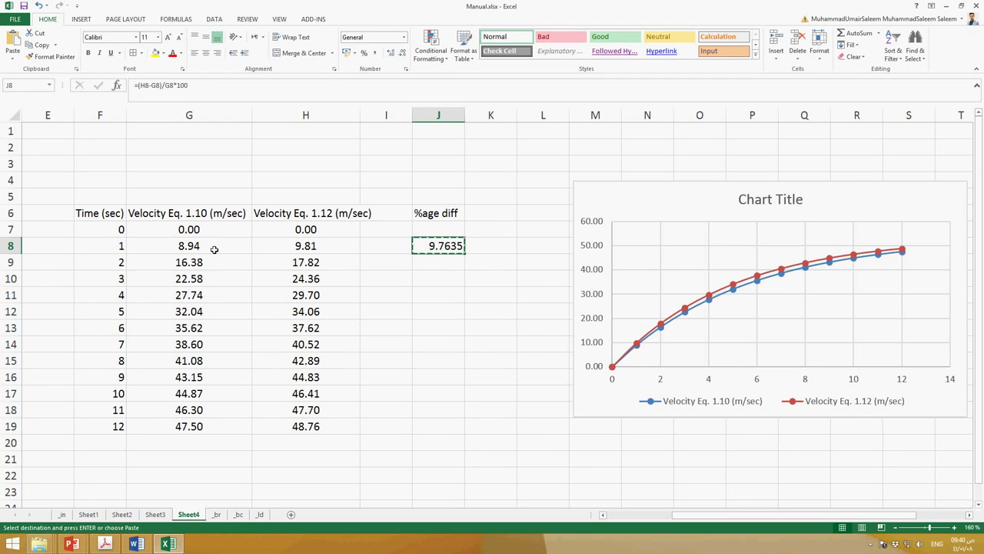
{"action": "key", "text": "Down"}
{"action": "key", "text": "shift+Down"}
{"action": "key", "text": "shift+Down"}
{"action": "key", "text": "shift+Down"}
{"action": "key", "text": "shift+Down"}
{"action": "key", "text": "shift+Down"}
{"action": "key", "text": "shift+Down"}
{"action": "key", "text": "shift+Down"}
{"action": "key", "text": "shift+Down"}
{"action": "key", "text": "shift+Down"}
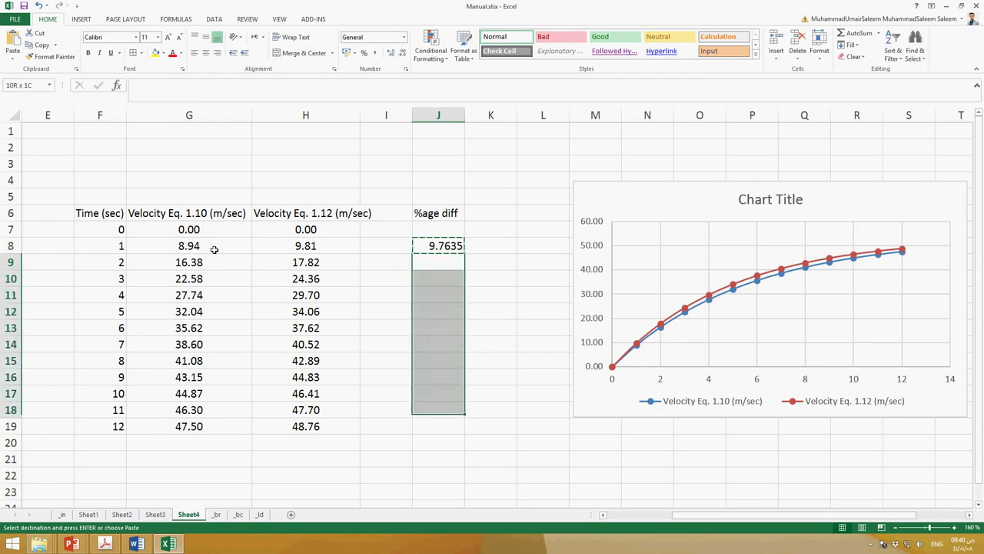
{"action": "key", "text": "shift+Down"}
{"action": "key", "text": "ctrl+v"}
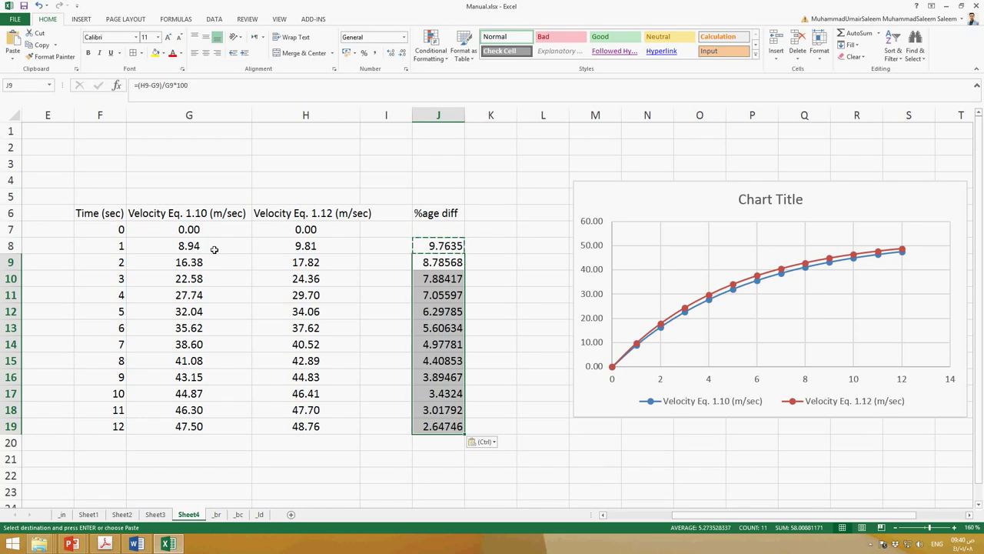
{"action": "key", "text": "Escape"}
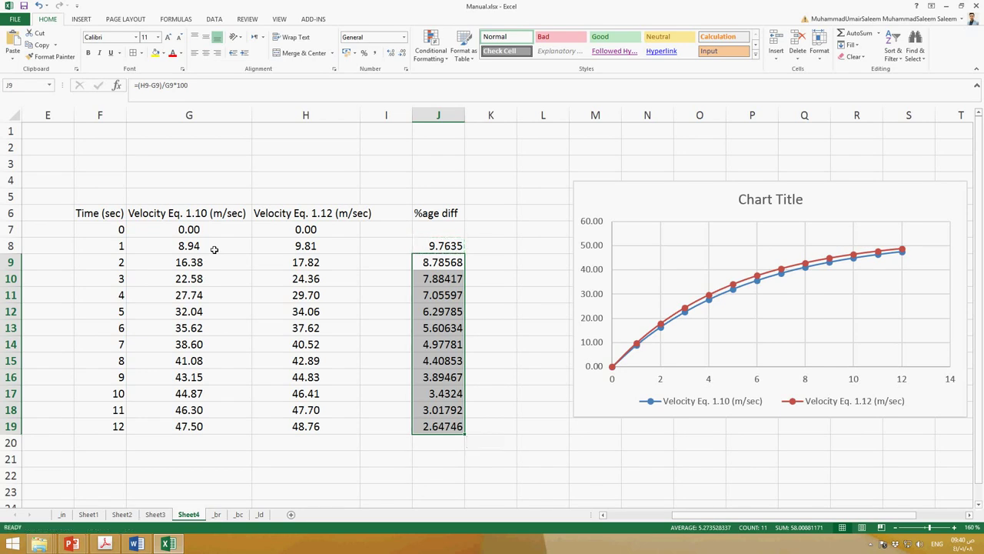
{"action": "left_click", "coordinate": [382, 249]}
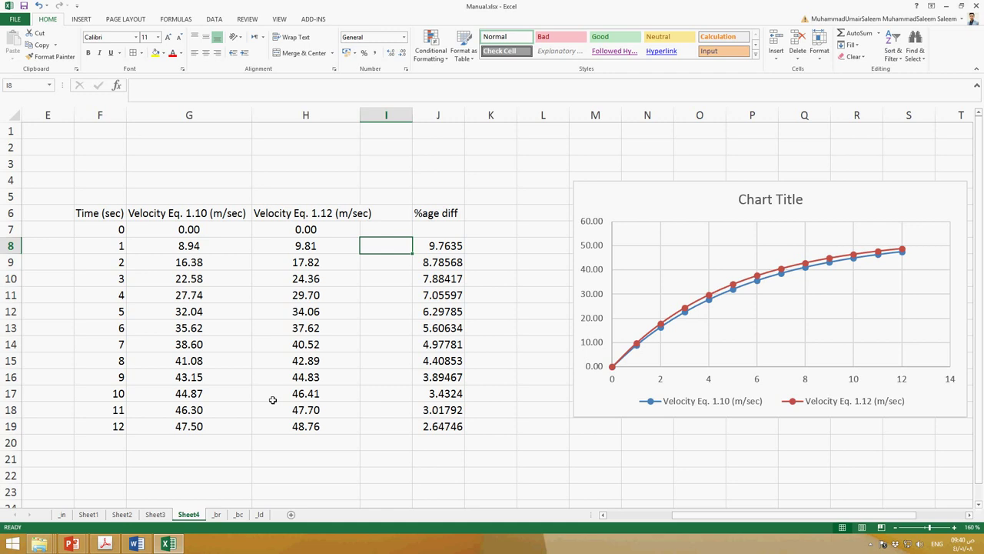
- Change the time increment formula in F8 to =F7+2
{"action": "left_click", "coordinate": [120, 250]}
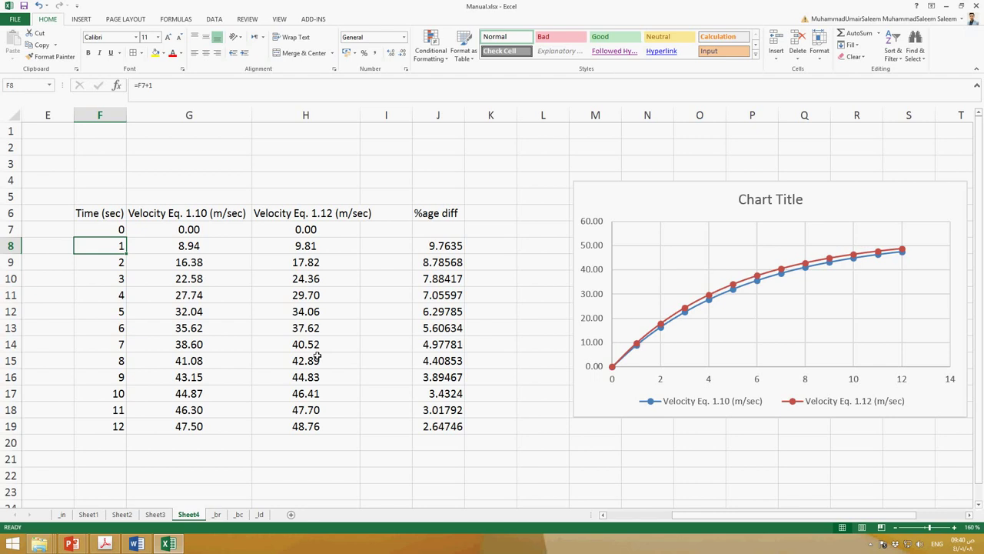
{"action": "left_click", "coordinate": [156, 90]}
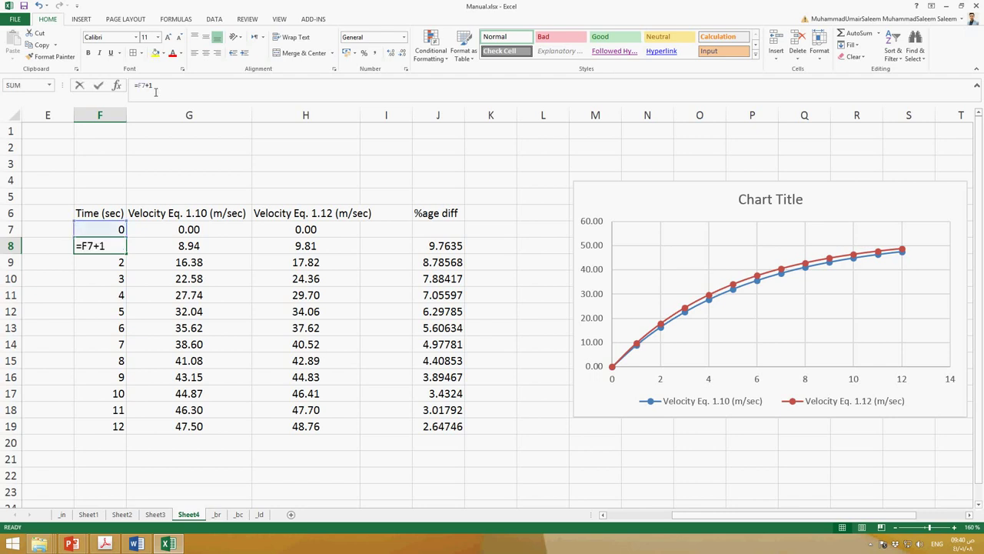
{"action": "key", "text": "BackSpace"}
{"action": "type", "text": "2"}
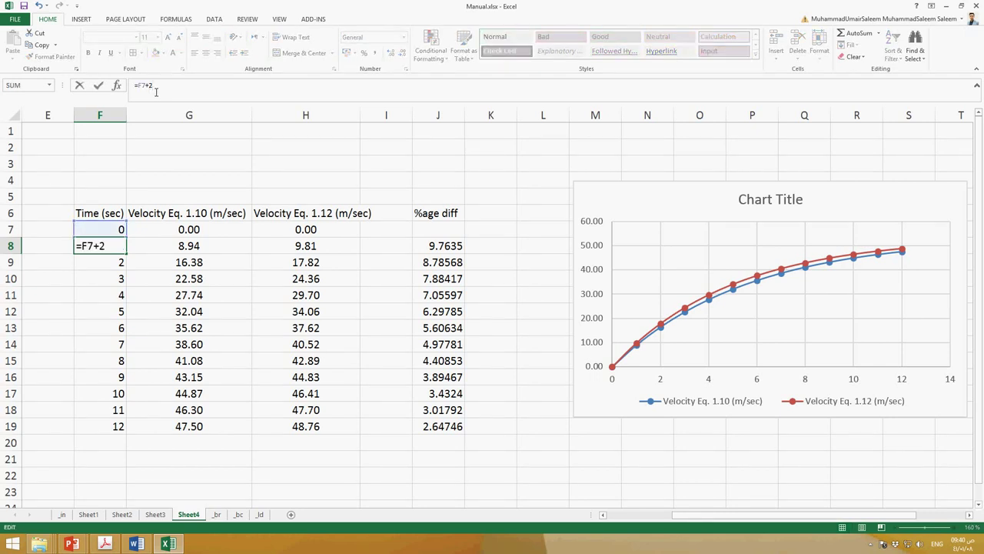
{"action": "key", "text": "Return"}
- Copy the 2-second increment formula from F8 down to F9:F19 and inspect the percentage difference in J8
{"action": "key", "text": "Up"}
{"action": "key", "text": "ctrl+c"}
{"action": "key", "text": "Down"}
{"action": "key", "text": "shift+Down"}
{"action": "key", "text": "shift+Down"}
{"action": "key", "text": "shift+Down"}
{"action": "key", "text": "shift+Down"}
{"action": "key", "text": "shift+Down"}
{"action": "key", "text": "shift+Down"}
{"action": "key", "text": "shift+Down"}
{"action": "key", "text": "shift+Down"}
{"action": "key", "text": "shift+Down"}
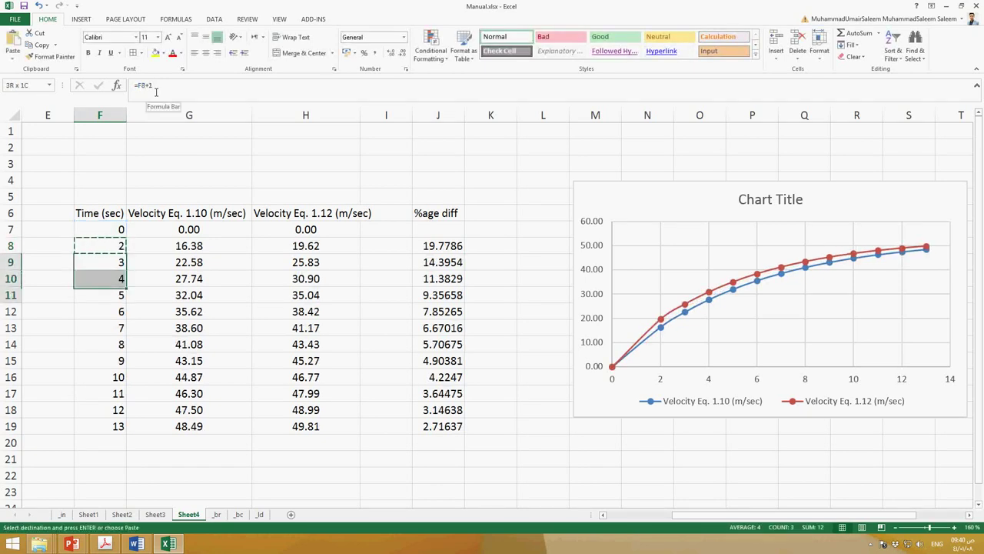
{"action": "key", "text": "shift+Down"}
{"action": "key", "text": "ctrl+v"}
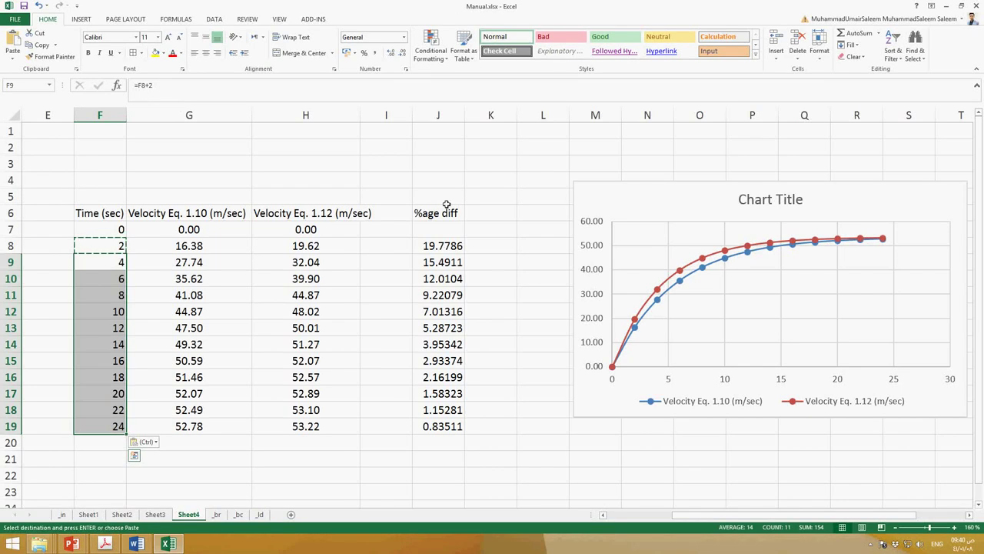
{"action": "left_click", "coordinate": [455, 256]}
{"action": "left_click", "coordinate": [450, 252]}
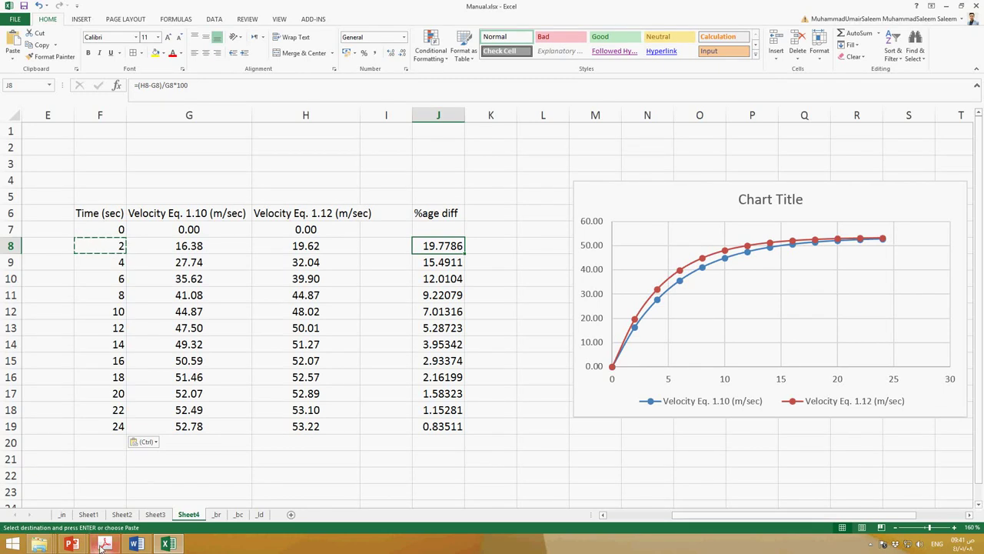
- Bring up Example 1.1's velocity table in Text Book.pdf beside the sheet and highlight its rows from 0 to 12 s
{"action": "mouse_move", "coordinate": [101, 546]}
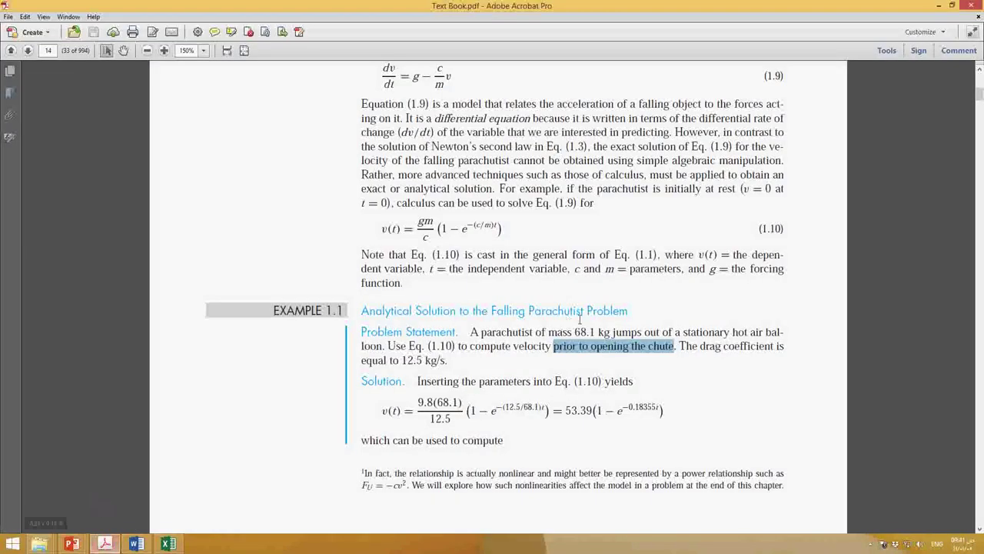
{"action": "left_click", "coordinate": [572, 312]}
{"action": "scroll", "coordinate": [577, 317], "scroll_direction": "down", "scroll_amount": 5}
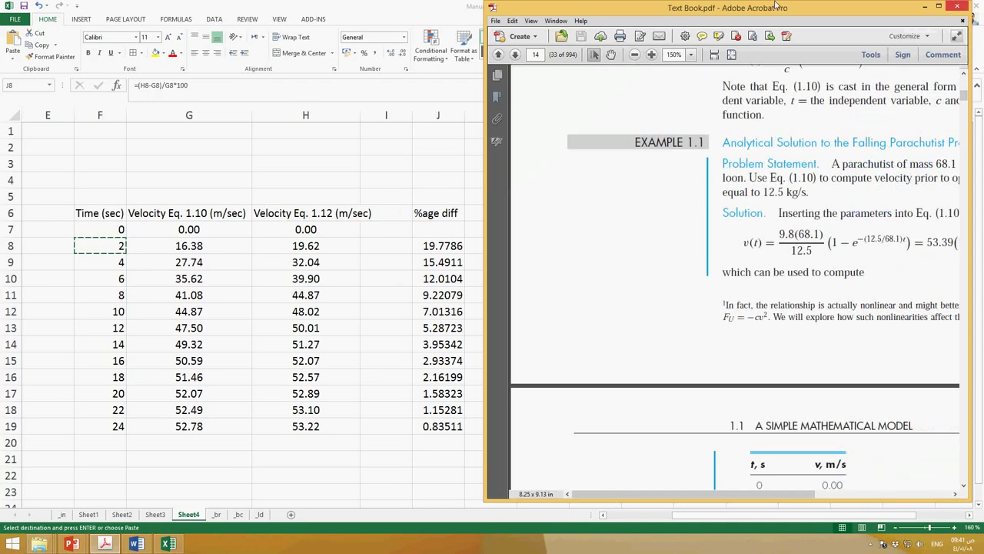
{"action": "left_click", "coordinate": [952, 5]}
{"action": "scroll", "coordinate": [671, 451], "scroll_direction": "down", "scroll_amount": 3}
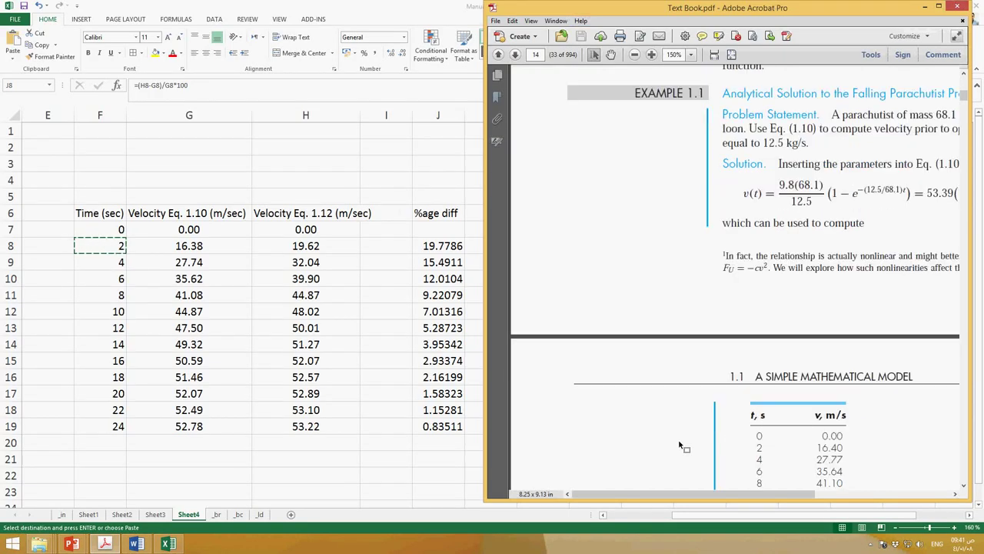
{"action": "left_click_drag", "start_coordinate": [766, 392], "coordinate": [848, 462]}
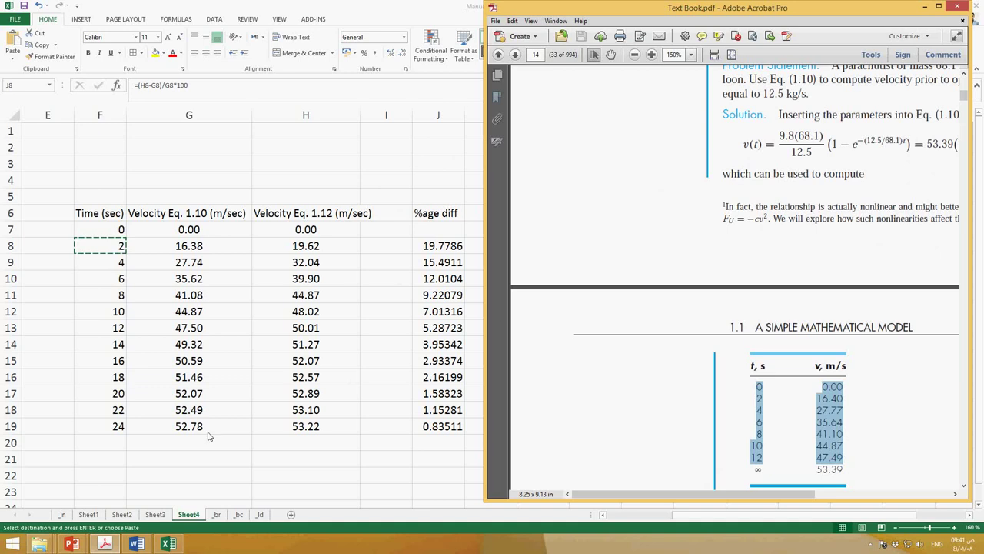
- Compare the Eq. 1.10 velocity at 12 s in G13 with the 12 s row of Example 1.1's table in Text Book.pdf
{"action": "left_click", "coordinate": [198, 333]}
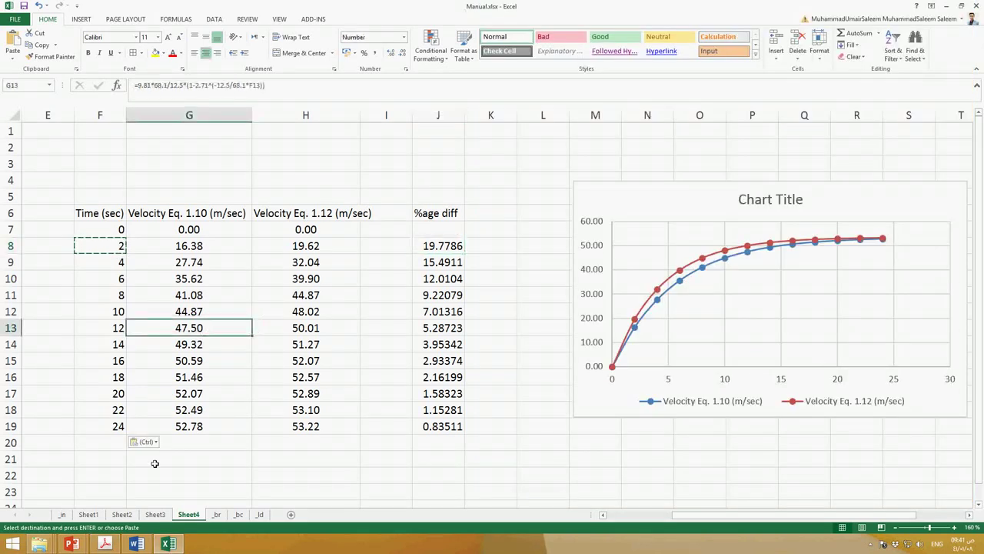
{"action": "left_click", "coordinate": [106, 543]}
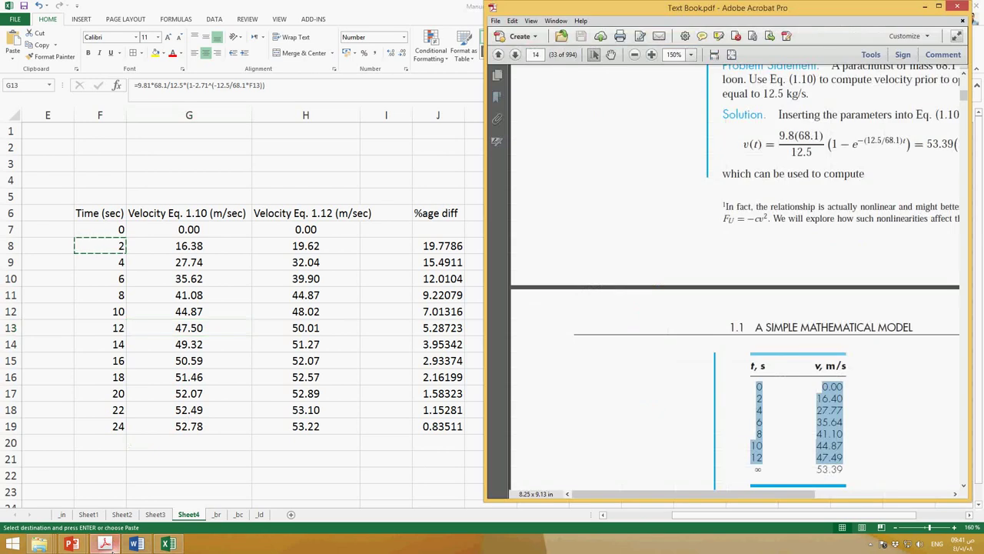
{"action": "left_click_drag", "start_coordinate": [761, 463], "coordinate": [767, 468]}
{"action": "left_click_drag", "start_coordinate": [843, 465], "coordinate": [822, 465]}
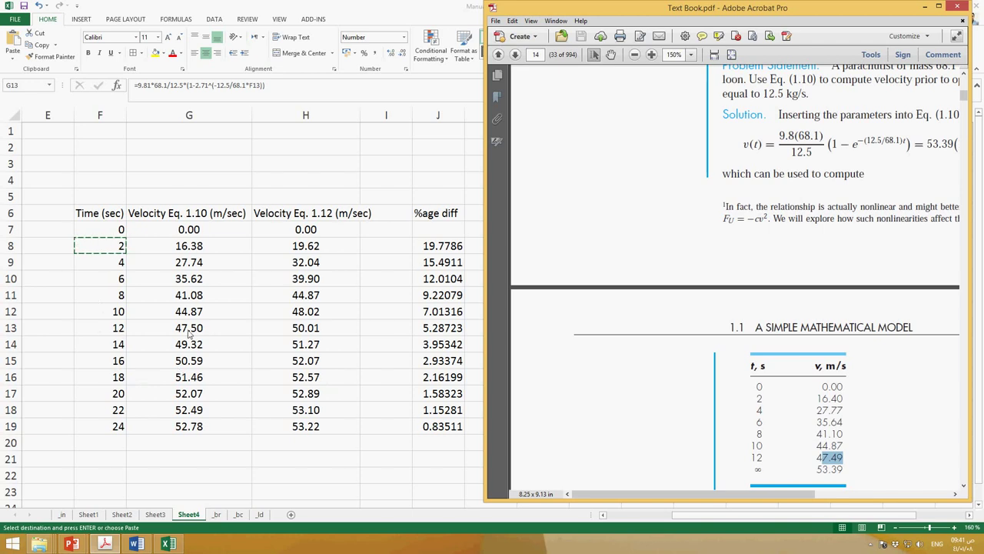
{"action": "left_click", "coordinate": [683, 378]}
- Find Example 1.2's numerical velocity table in Text Book.pdf, show it beside the sheet, and highlight its 12 s entry
{"action": "scroll", "coordinate": [682, 379], "scroll_direction": "down", "scroll_amount": 10}
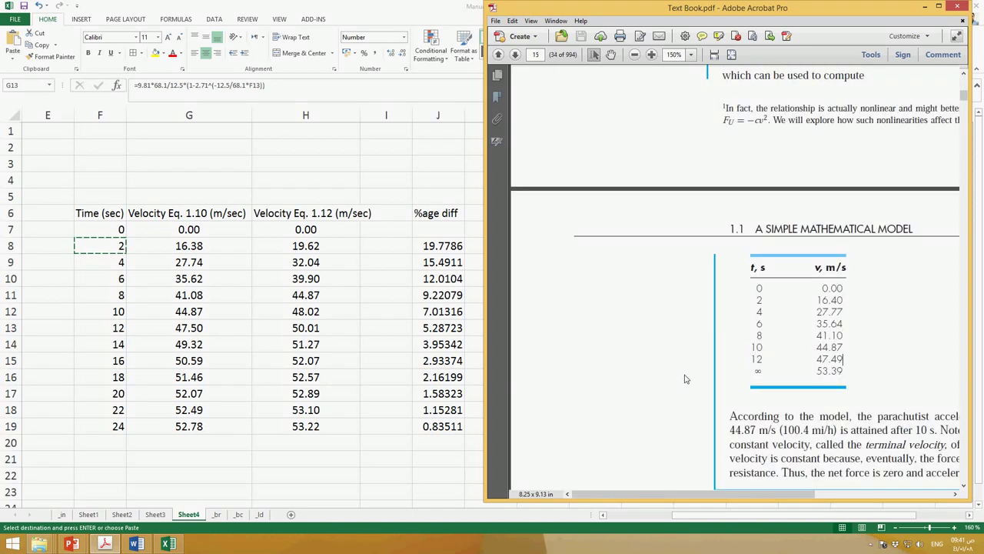
{"action": "left_click", "coordinate": [939, 6]}
{"action": "scroll", "coordinate": [592, 339], "scroll_direction": "down", "scroll_amount": 3}
{"action": "scroll", "coordinate": [589, 340], "scroll_direction": "down", "scroll_amount": 15}
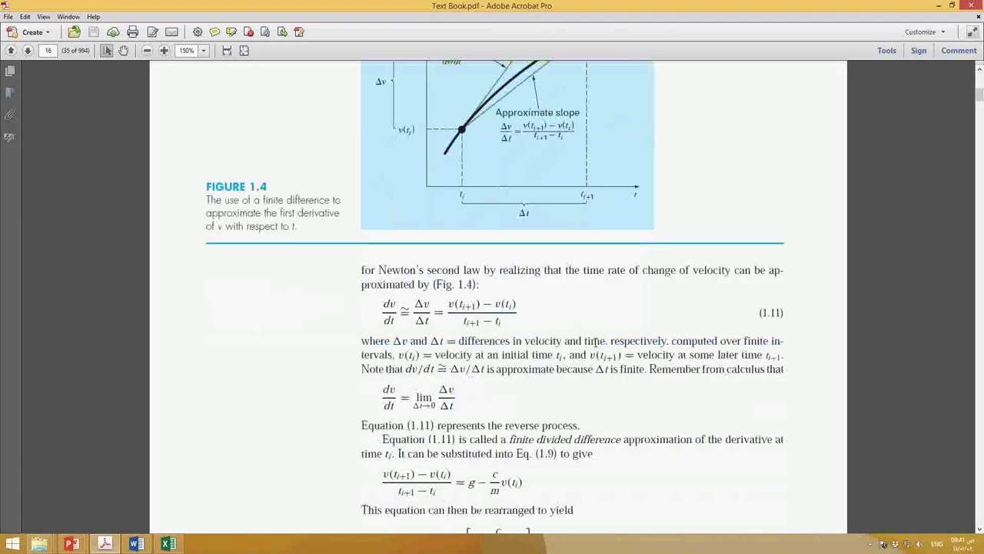
{"action": "scroll", "coordinate": [596, 342], "scroll_direction": "down", "scroll_amount": 4}
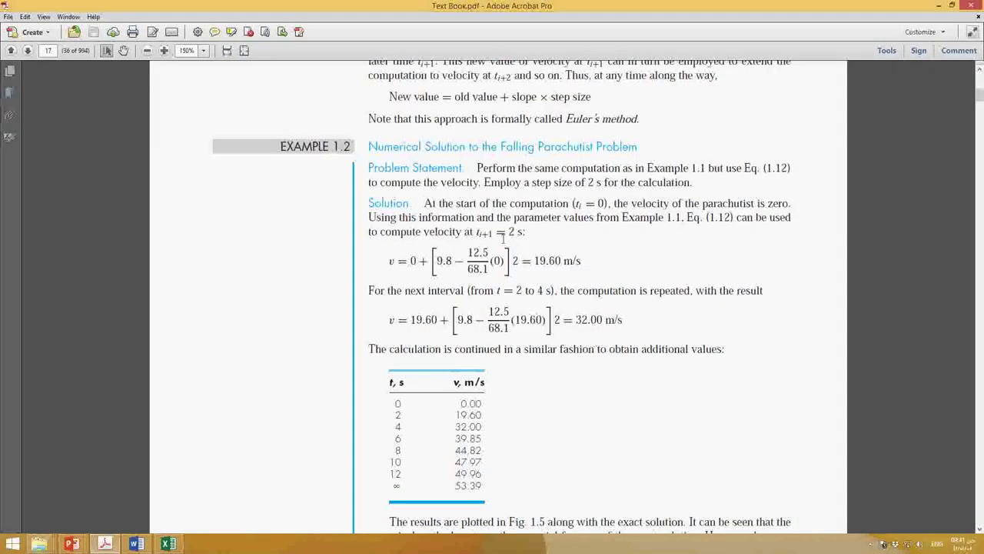
{"action": "left_click", "coordinate": [953, 5]}
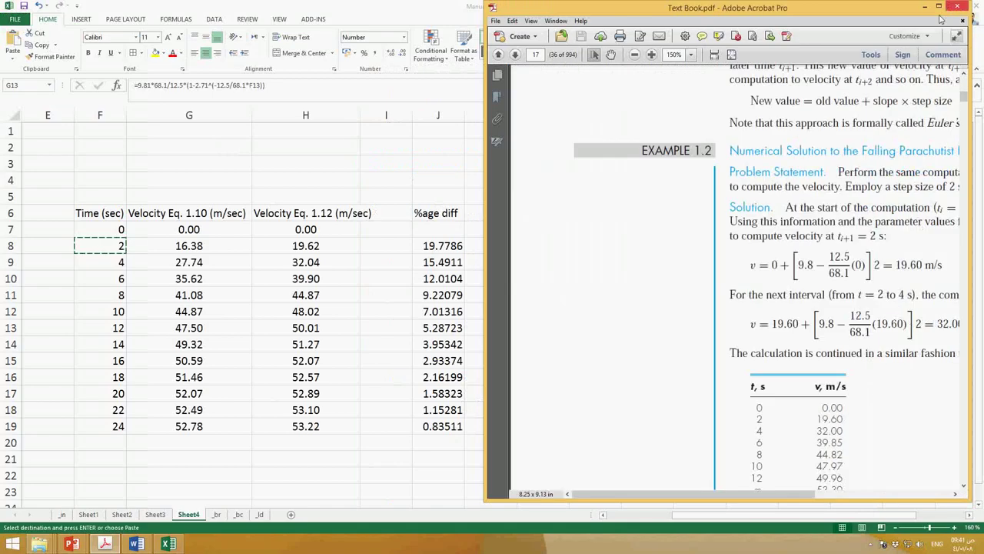
{"action": "scroll", "coordinate": [696, 380], "scroll_direction": "down", "scroll_amount": 1}
{"action": "left_click_drag", "start_coordinate": [765, 403], "coordinate": [751, 408]}
- Compare the Eq. 1.12 velocity at 12 s in H13 with Example 1.2's table in Text Book.pdf
{"action": "left_click", "coordinate": [150, 343]}
{"action": "left_click", "coordinate": [267, 327]}
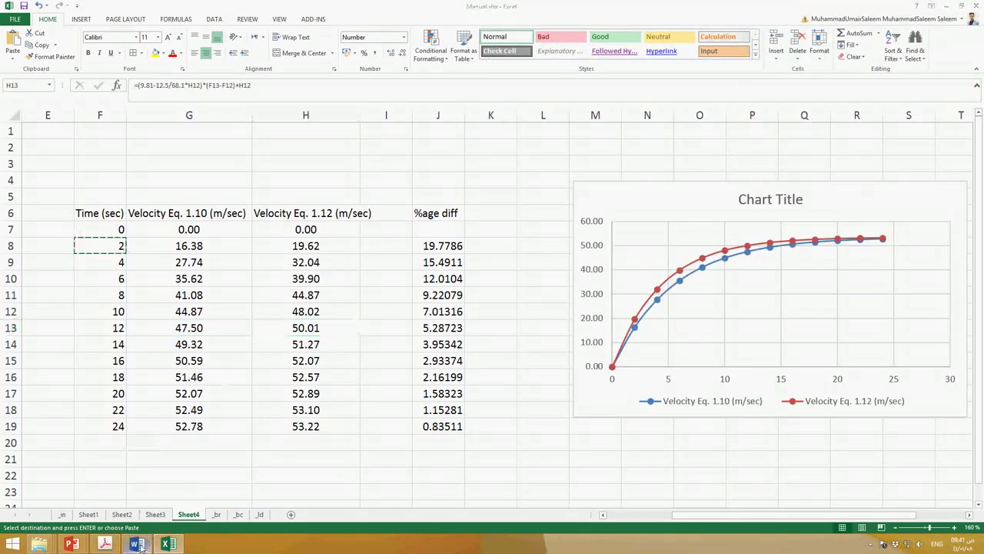
{"action": "left_click", "coordinate": [139, 545]}
{"action": "left_click", "coordinate": [138, 544]}
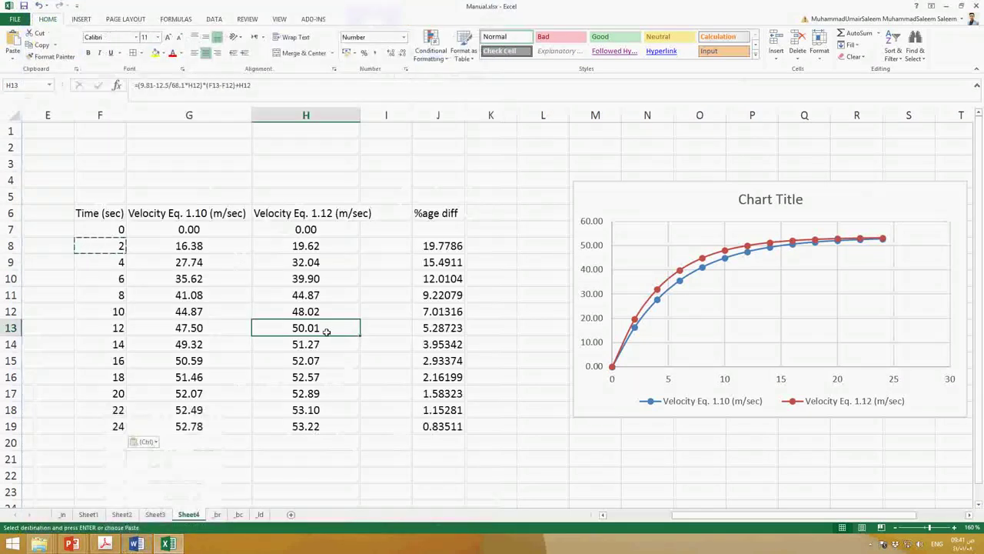
{"action": "left_click", "coordinate": [104, 544]}
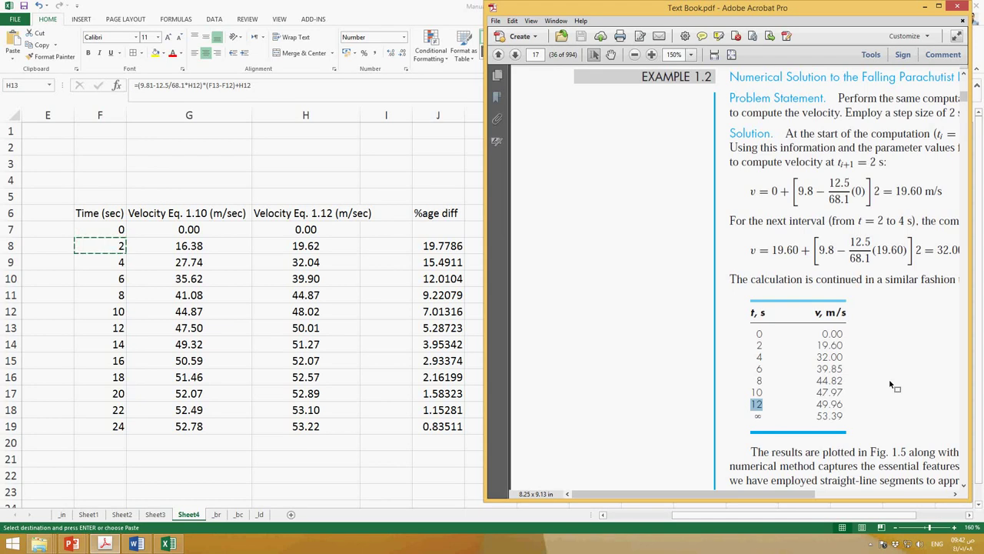
- Compare the textbook plot of numerical and analytical solutions with the Manual.xlsx chart, and check the first percentage difference
{"action": "scroll", "coordinate": [866, 484], "scroll_direction": "right", "scroll_amount": 5}
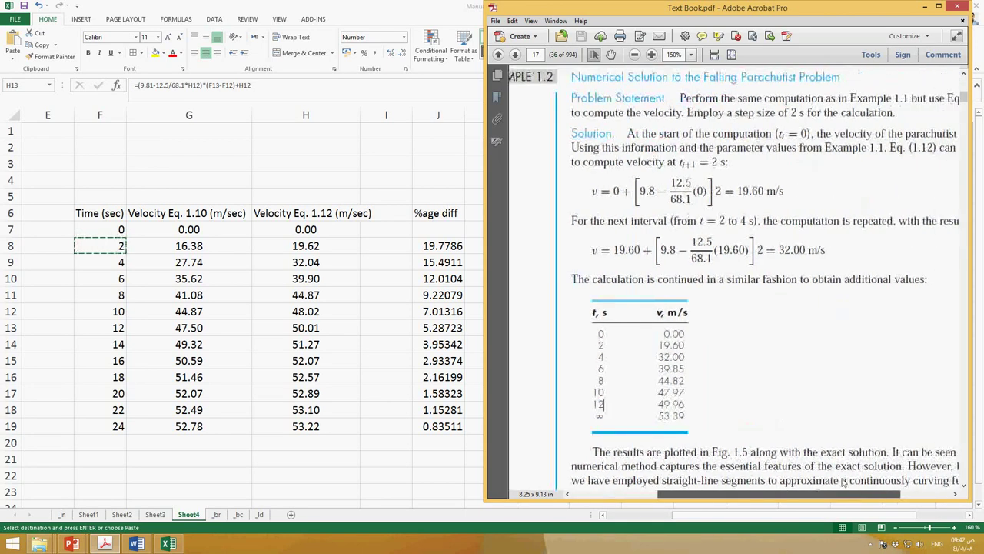
{"action": "scroll", "coordinate": [784, 446], "scroll_direction": "down", "scroll_amount": 10}
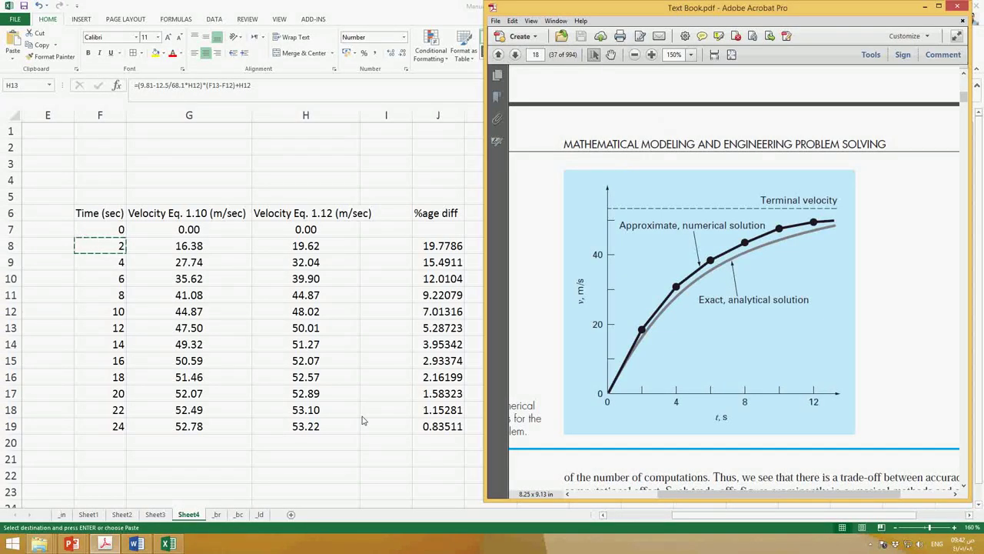
{"action": "key", "text": "alt+Tab"}
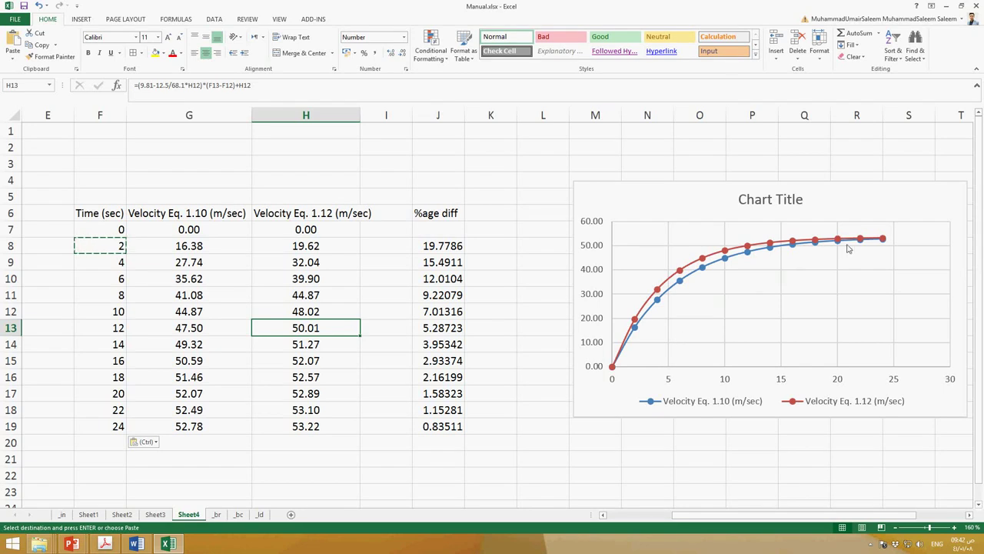
{"action": "mouse_move", "coordinate": [883, 241]}
{"action": "left_click", "coordinate": [108, 246]}
{"action": "left_click", "coordinate": [450, 247]}
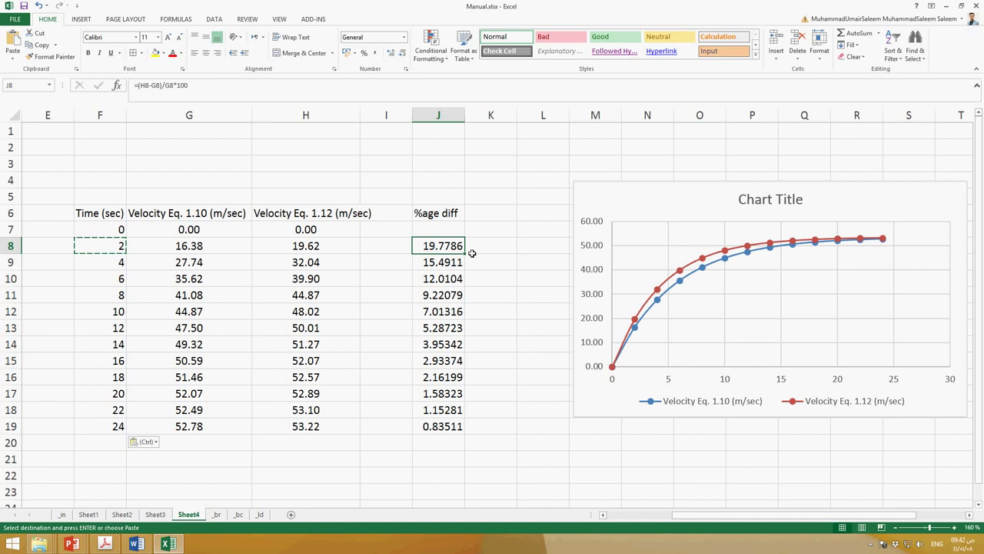
- Undo the 2-second time increment changes and review the percentage differences in J8:J19
{"action": "key", "text": "ctrl+z"}
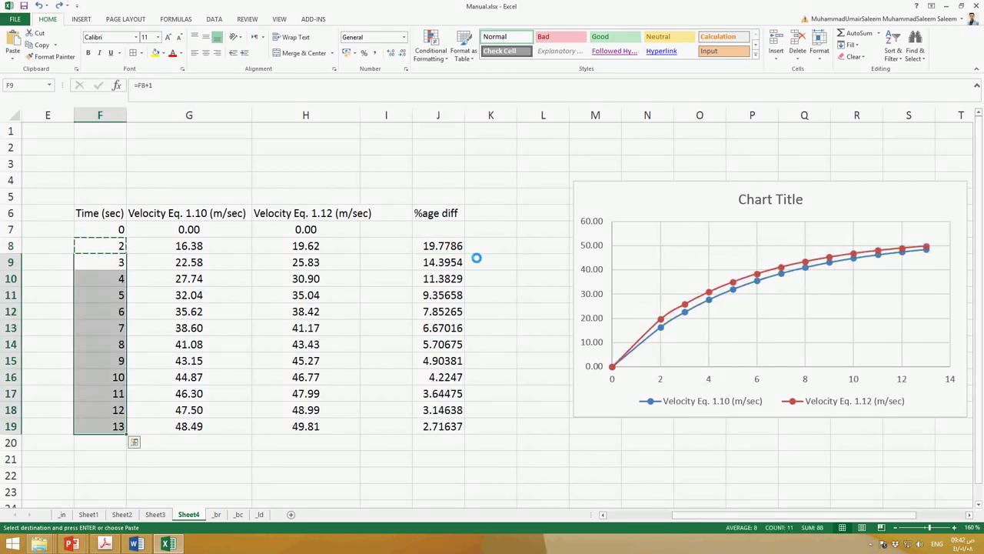
{"action": "key", "text": "ctrl+z"}
{"action": "key", "text": "ctrl+z"}
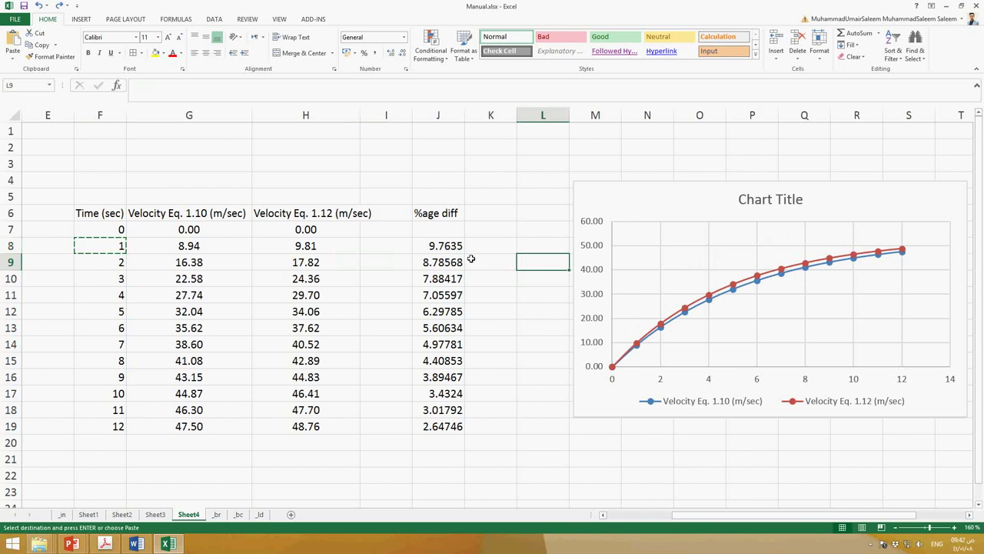
{"action": "left_click_drag", "start_coordinate": [441, 246], "coordinate": [459, 428]}
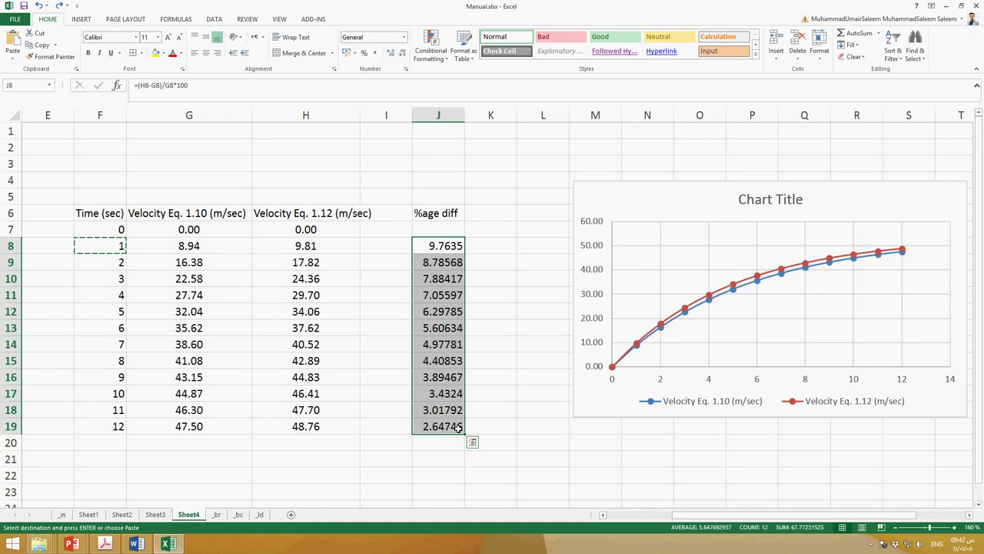
{"action": "left_click", "coordinate": [212, 341]}
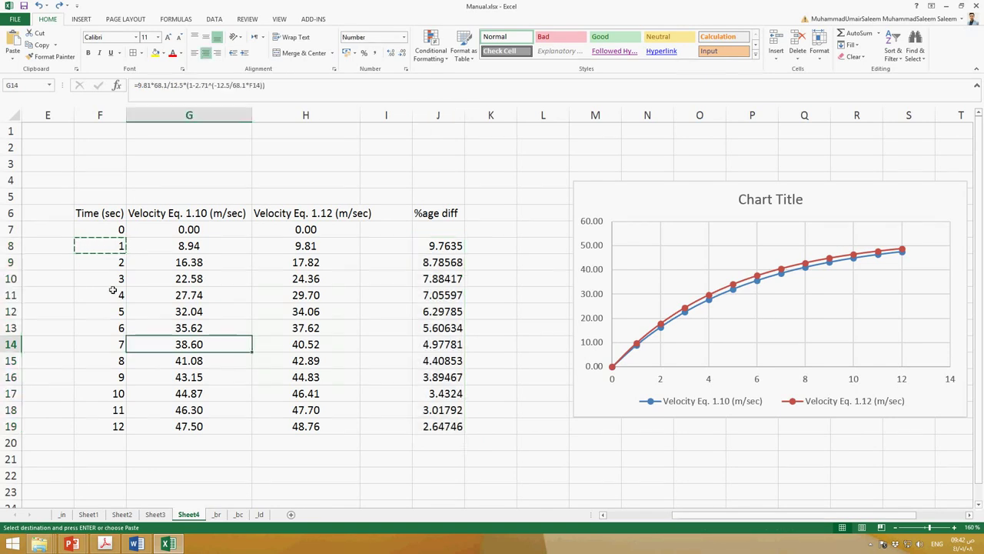
- Enter 0.5 in F8 and copy it down to F9:F19
{"action": "left_click", "coordinate": [112, 250]}
{"action": "type", "text": "0.5"}
{"action": "key", "text": "Return"}
{"action": "left_click", "coordinate": [112, 250]}
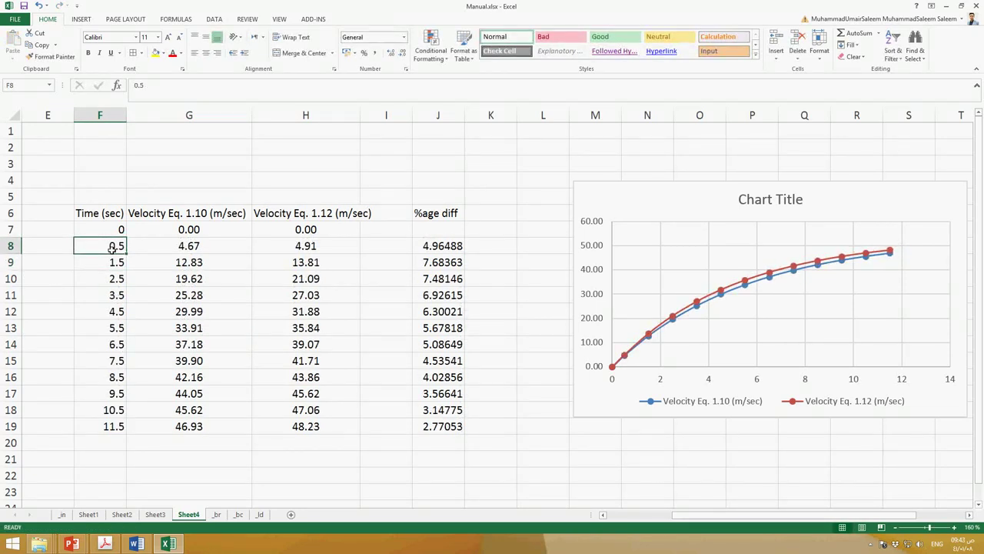
{"action": "key", "text": "ctrl+c"}
{"action": "key", "text": "Down"}
{"action": "key", "text": "shift+Down"}
{"action": "key", "text": "shift+Down"}
{"action": "key", "text": "shift+Down"}
{"action": "key", "text": "shift+Down"}
{"action": "key", "text": "shift+Down"}
{"action": "key", "text": "shift+Down"}
{"action": "key", "text": "shift+Down"}
{"action": "key", "text": "shift+Down"}
{"action": "key", "text": "shift+Down"}
{"action": "key", "text": "shift+Down"}
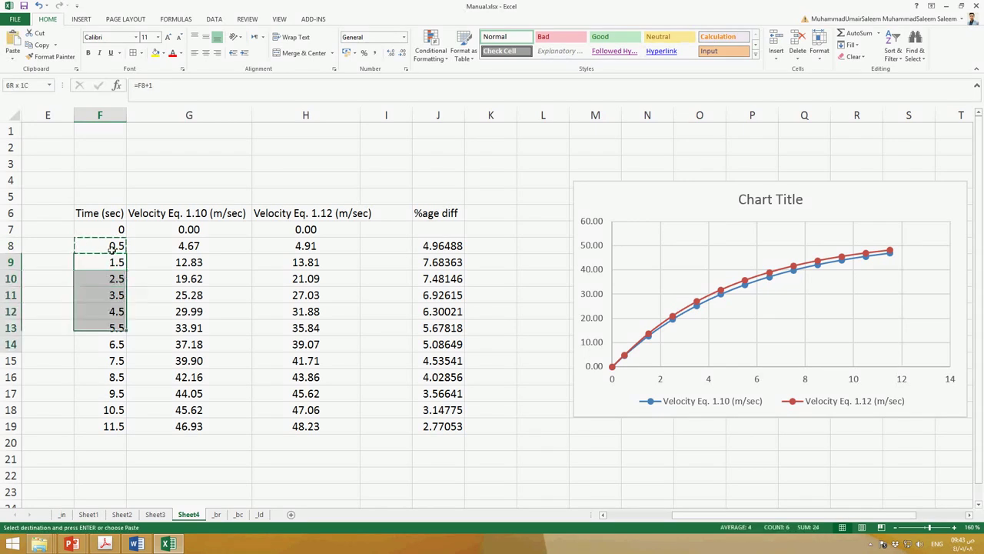
{"action": "key", "text": "ctrl+v"}
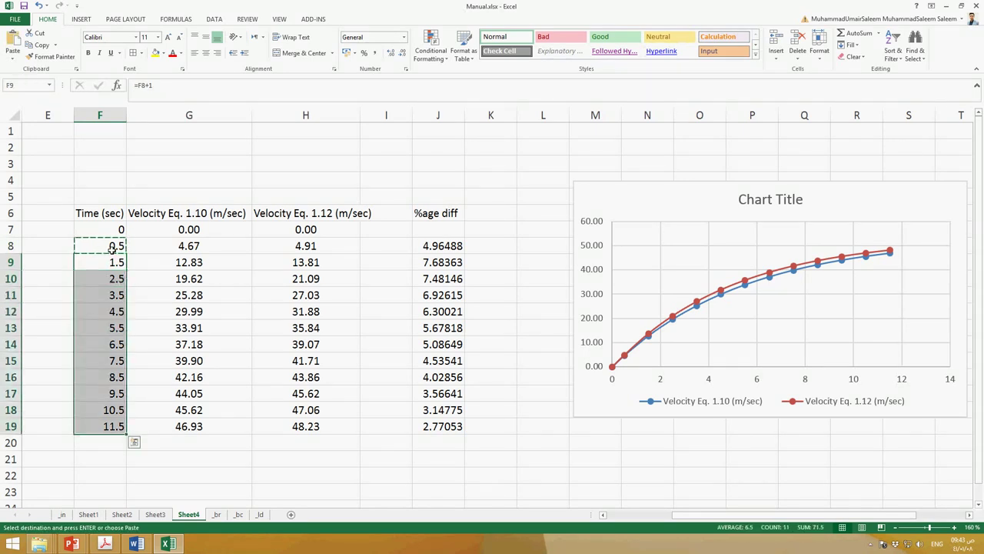
- Replace the time entry in F8 with the formula =F7+0.5
{"action": "key", "text": "shift+Up"}
{"action": "key", "text": "shift+Up"}
{"action": "key", "text": "shift+Up"}
{"action": "key", "text": "shift+Up"}
{"action": "key", "text": "shift+Up"}
{"action": "key", "text": "shift+Up"}
{"action": "key", "text": "shift+Up"}
{"action": "key", "text": "shift+Up"}
{"action": "key", "text": "shift+Up"}
{"action": "key", "text": "shift+Up"}
{"action": "key", "text": "Up"}
{"action": "type", "text": "="}
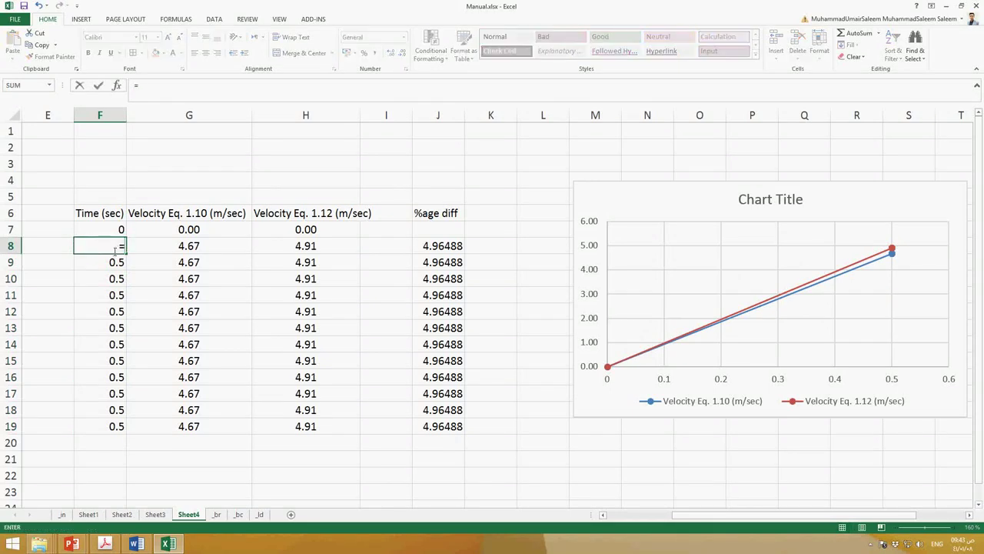
{"action": "left_click", "coordinate": [112, 232]}
{"action": "type", "text": "+0.5"}
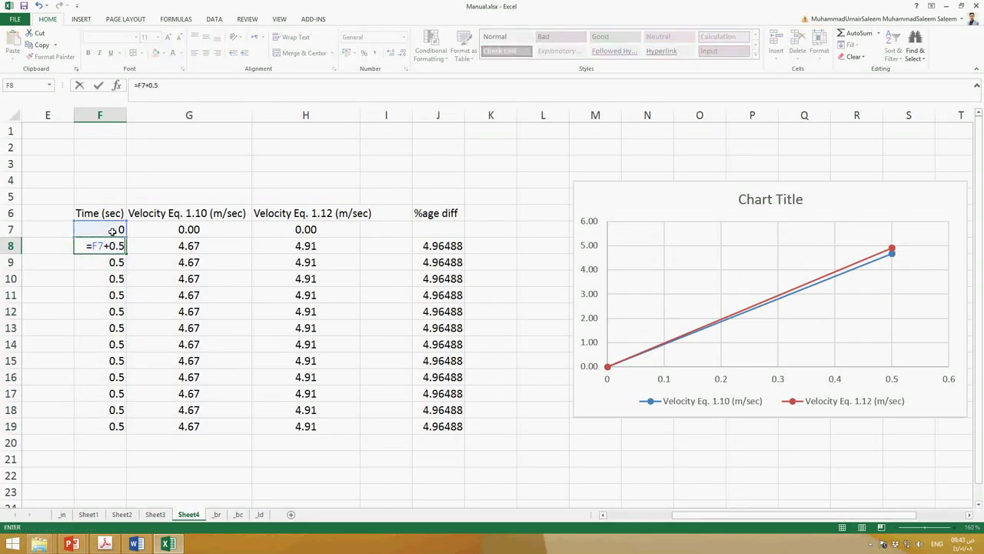
{"action": "key", "text": "Return"}
- Copy the 0.5-second increment formula from F8 down to F9:F19 and inspect the percentage difference in J8
{"action": "key", "text": "Up"}
{"action": "key", "text": "ctrl+c"}
{"action": "key", "text": "Down"}
{"action": "key", "text": "shift+Down"}
{"action": "key", "text": "shift+Down"}
{"action": "key", "text": "shift+Down"}
{"action": "key", "text": "shift+Down"}
{"action": "key", "text": "shift+Down"}
{"action": "key", "text": "shift+Down"}
{"action": "key", "text": "shift+Down"}
{"action": "key", "text": "shift+Down"}
{"action": "key", "text": "shift+Down"}
{"action": "key", "text": "shift+Down"}
{"action": "key", "text": "ctrl+v"}
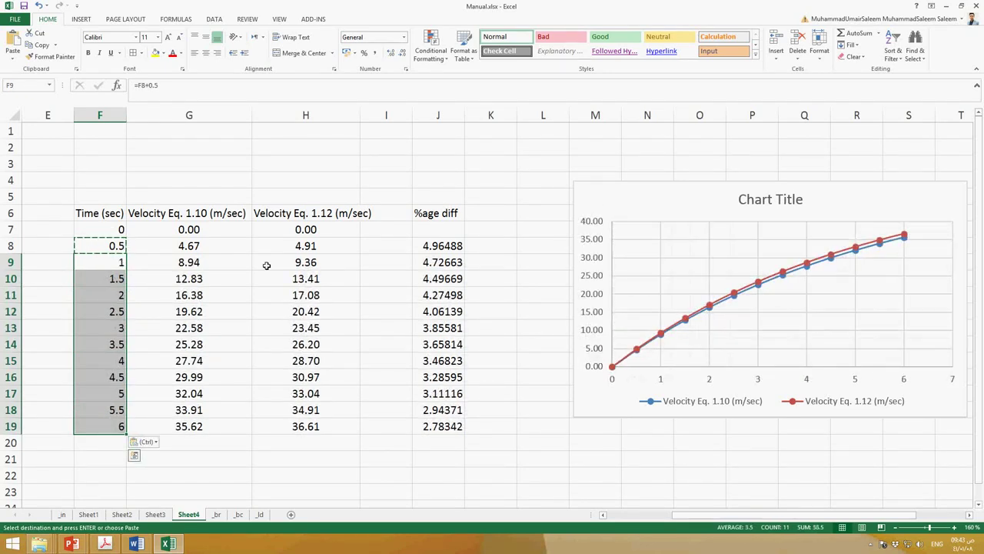
{"action": "left_click", "coordinate": [457, 248]}
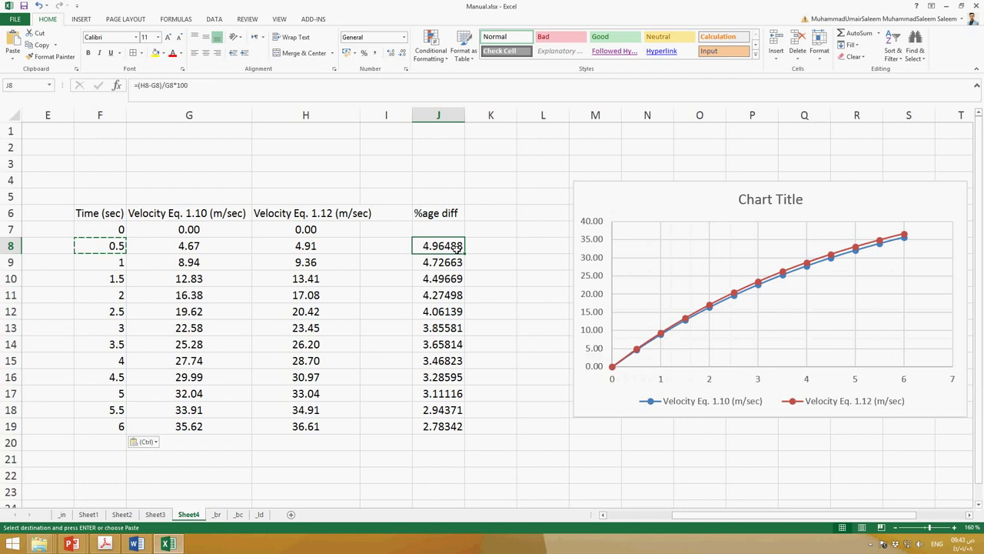